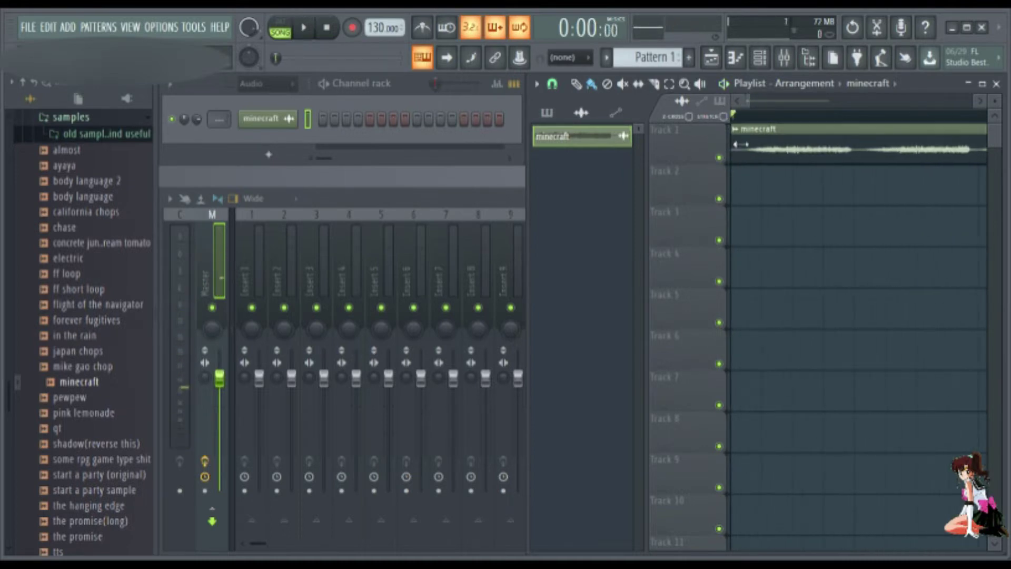
Step: Play back the minecraft sample in the arrangement and set the project tempo to 135
{"action": "key", "text": "space"}
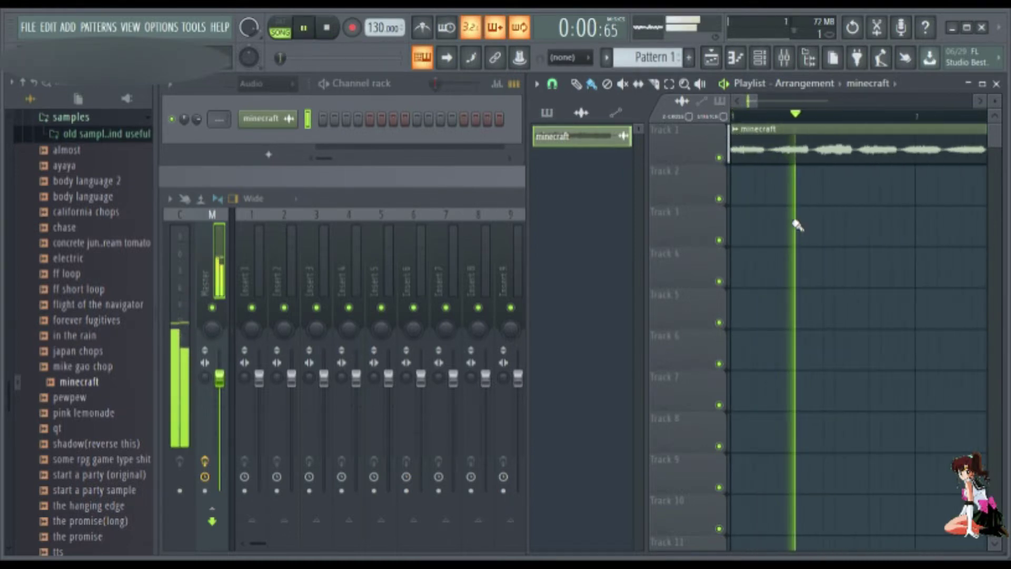
{"action": "key", "text": "space"}
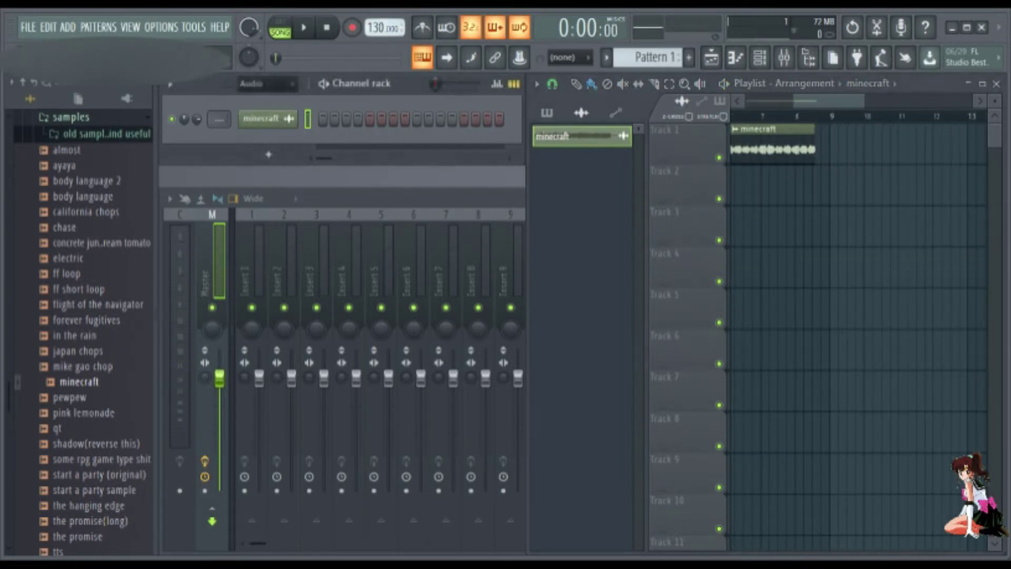
{"action": "left_click", "coordinate": [308, 27]}
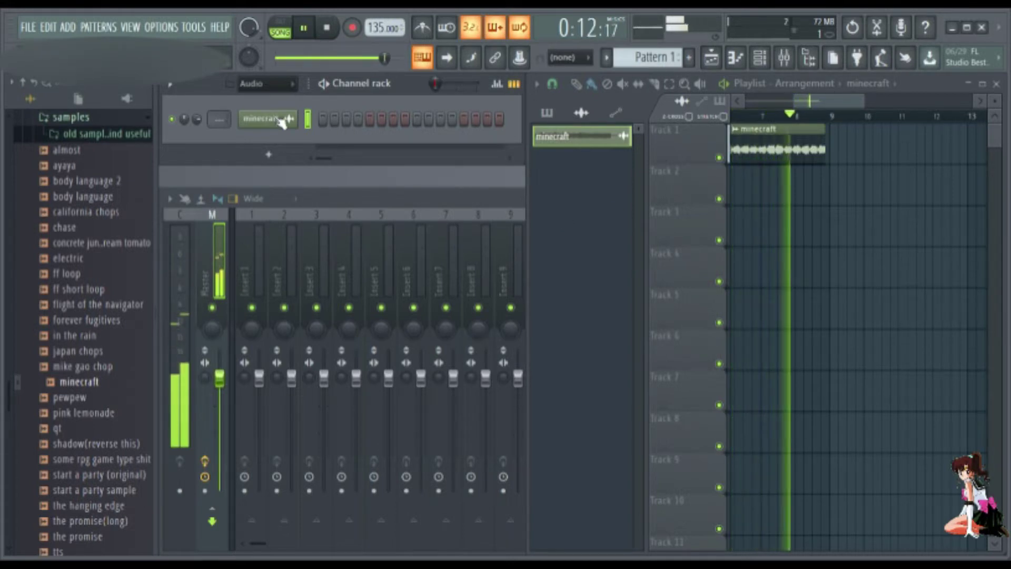
Step: Adjust the minecraft sample's length in its channel settings so the clip ends at bar 9
{"action": "left_click", "coordinate": [262, 119]}
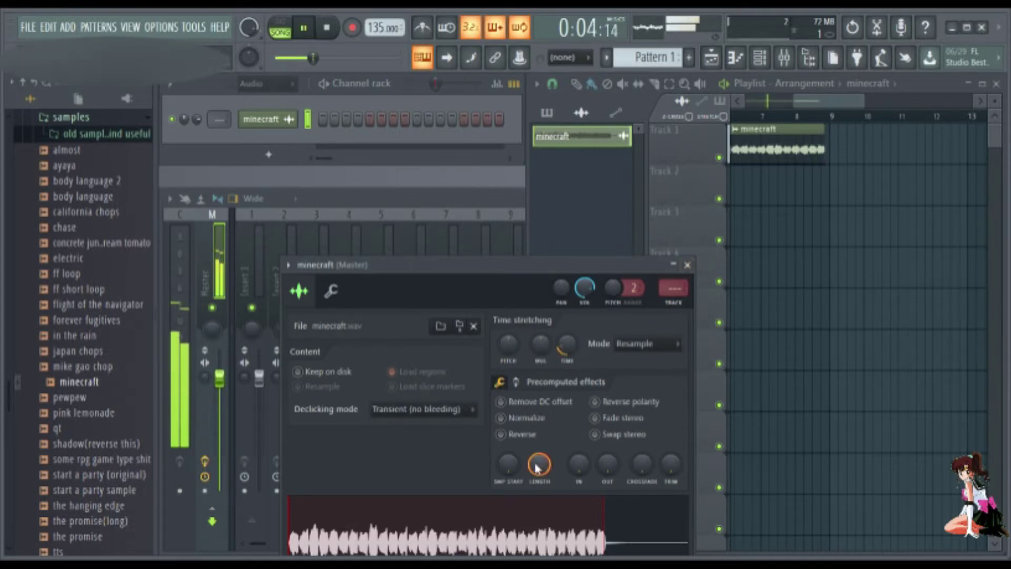
{"action": "scroll", "coordinate": [538, 466], "scroll_direction": "up", "scroll_amount": 2}
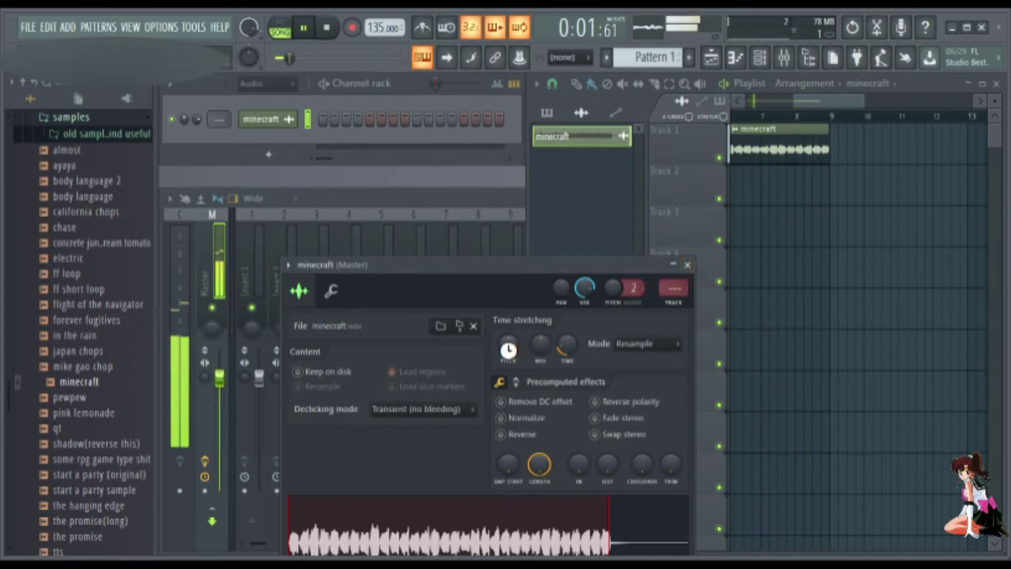
{"action": "left_click", "coordinate": [687, 265]}
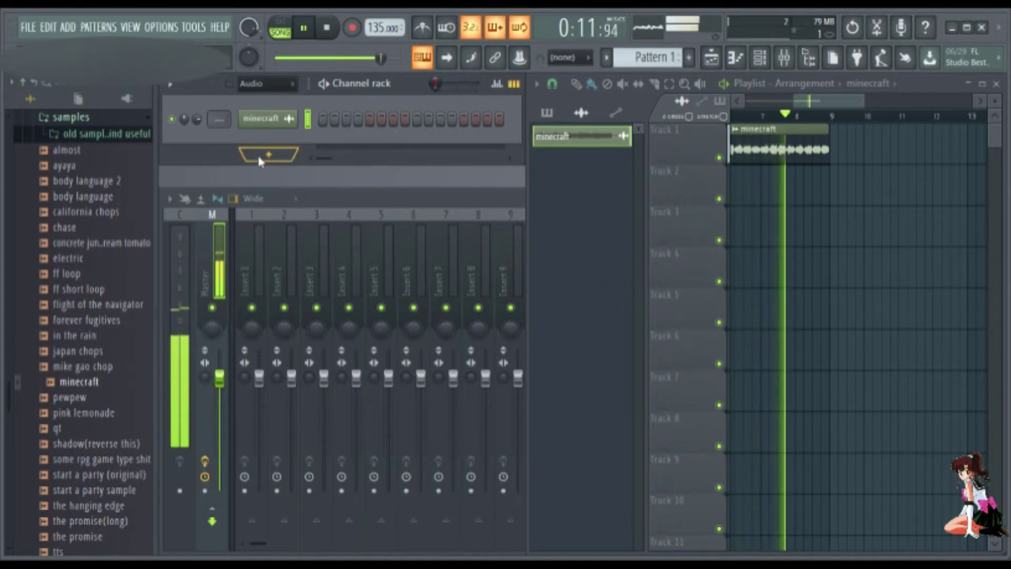
Step: Add an FPC drum channel to the channel rack and load its Empty preset
{"action": "left_click", "coordinate": [282, 193]}
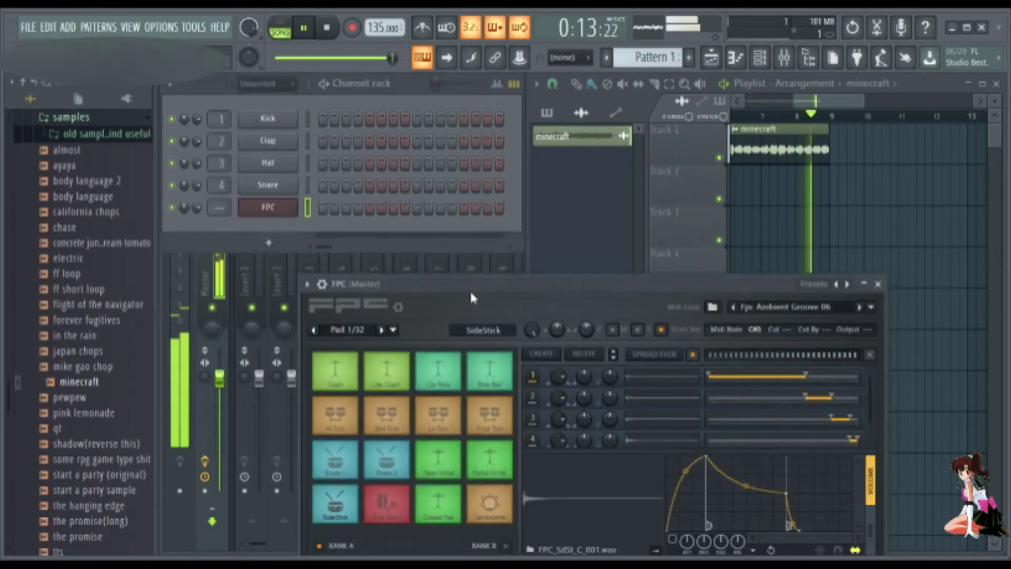
{"action": "left_click_drag", "start_coordinate": [470, 290], "coordinate": [422, 117]}
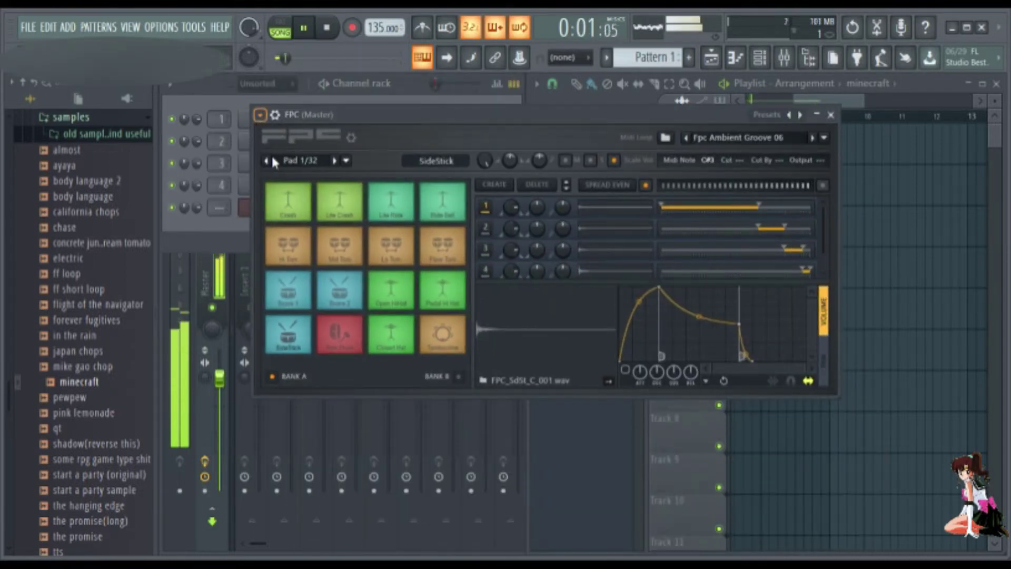
{"action": "left_click", "coordinate": [444, 171]}
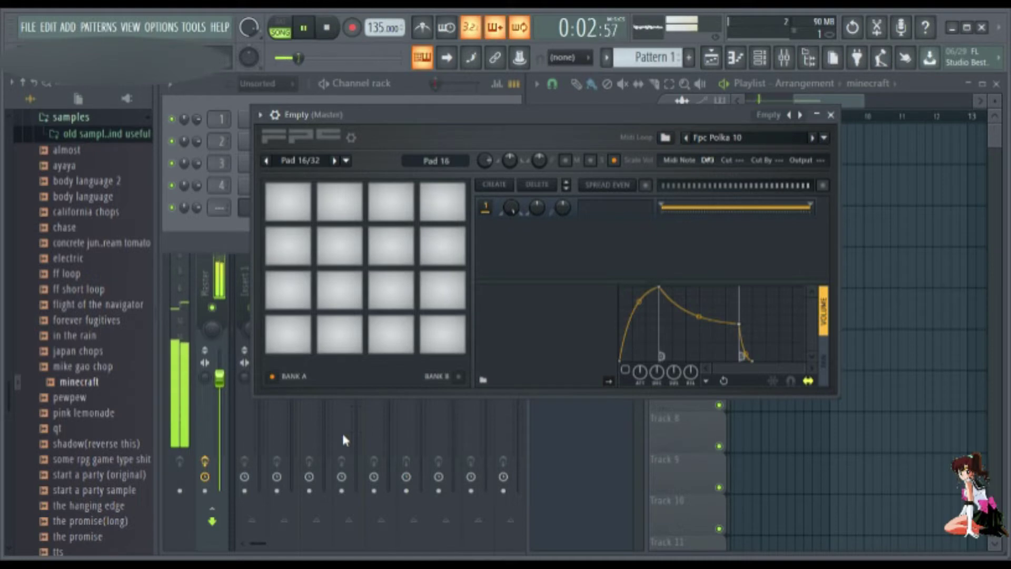
{"action": "left_click", "coordinate": [831, 115]}
Step: Load the kick(comfy) sample from the kicks folder onto an empty FPC pad
{"action": "scroll", "coordinate": [54, 261], "scroll_direction": "up", "scroll_amount": 3}
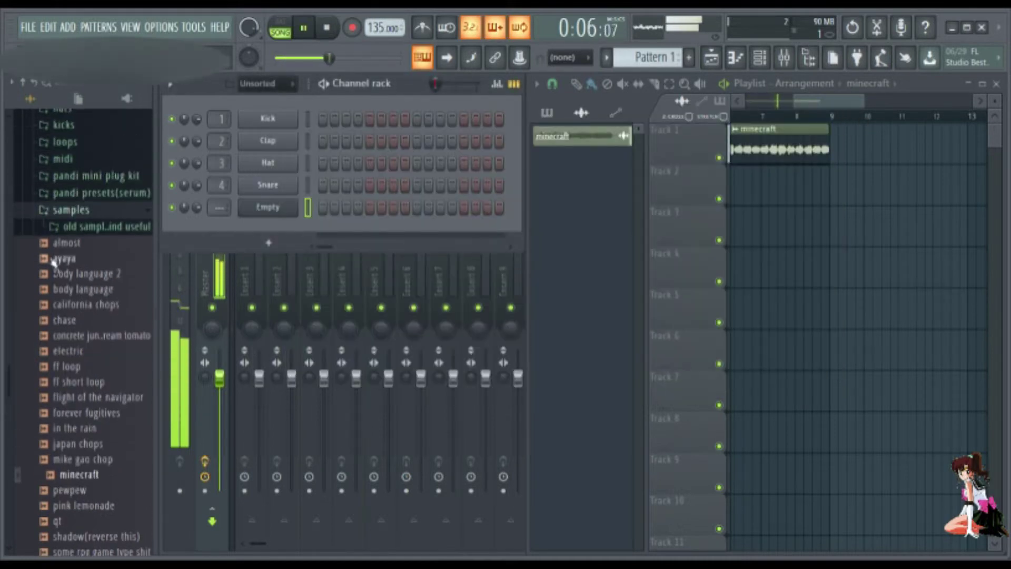
{"action": "left_click", "coordinate": [44, 211]}
{"action": "scroll", "coordinate": [84, 300], "scroll_direction": "up", "scroll_amount": 3}
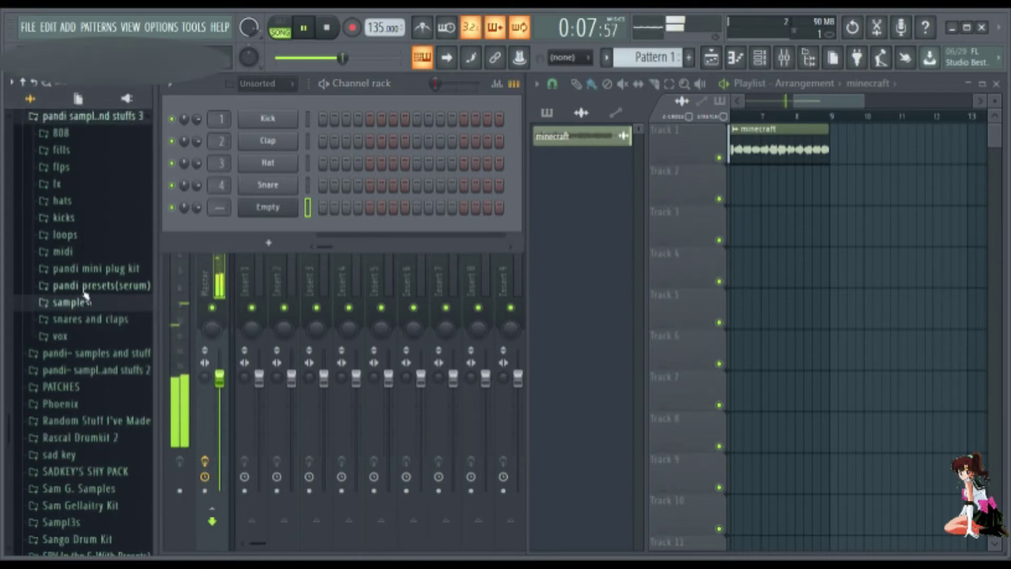
{"action": "left_click", "coordinate": [54, 220]}
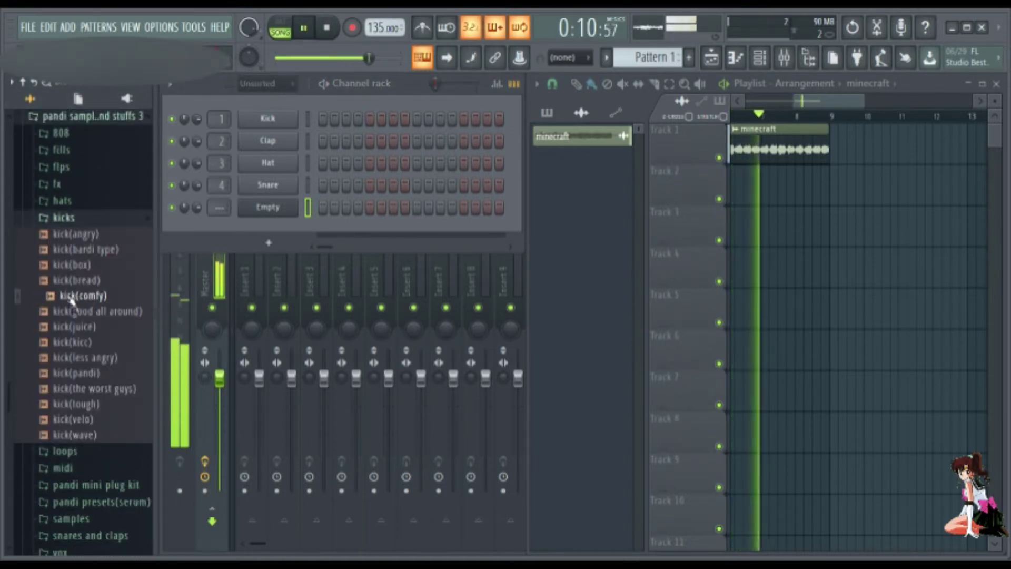
{"action": "left_click", "coordinate": [279, 211]}
{"action": "left_click_drag", "start_coordinate": [101, 298], "coordinate": [279, 332]}
{"action": "left_click", "coordinate": [831, 116]}
Step: Stop playback, arm recording and duplicate the minecraft clip on Track 1 so the copy starts at bar 9
{"action": "left_click", "coordinate": [328, 29]}
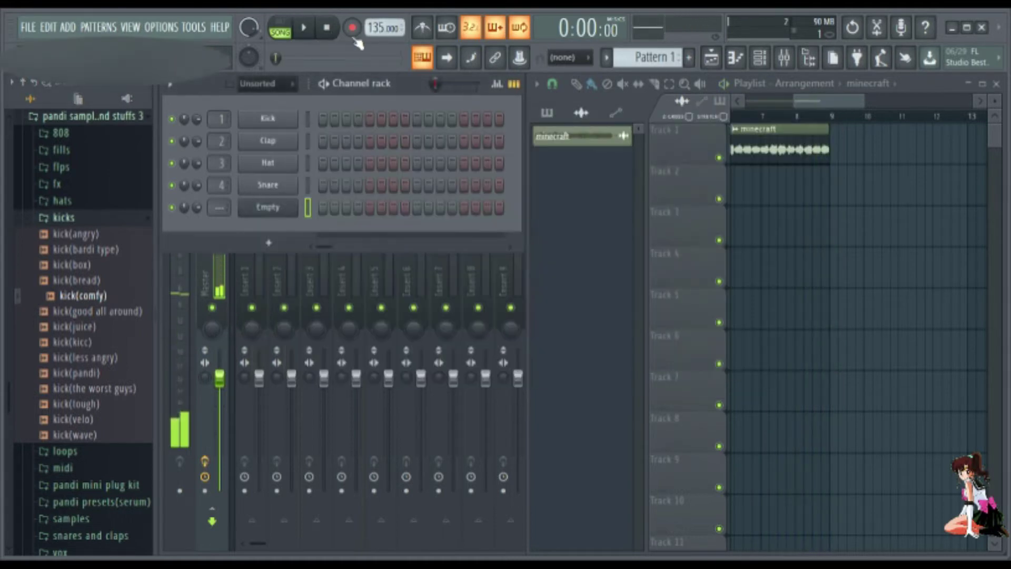
{"action": "left_click_drag", "start_coordinate": [811, 99], "coordinate": [748, 100]}
{"action": "left_click", "coordinate": [646, 64]}
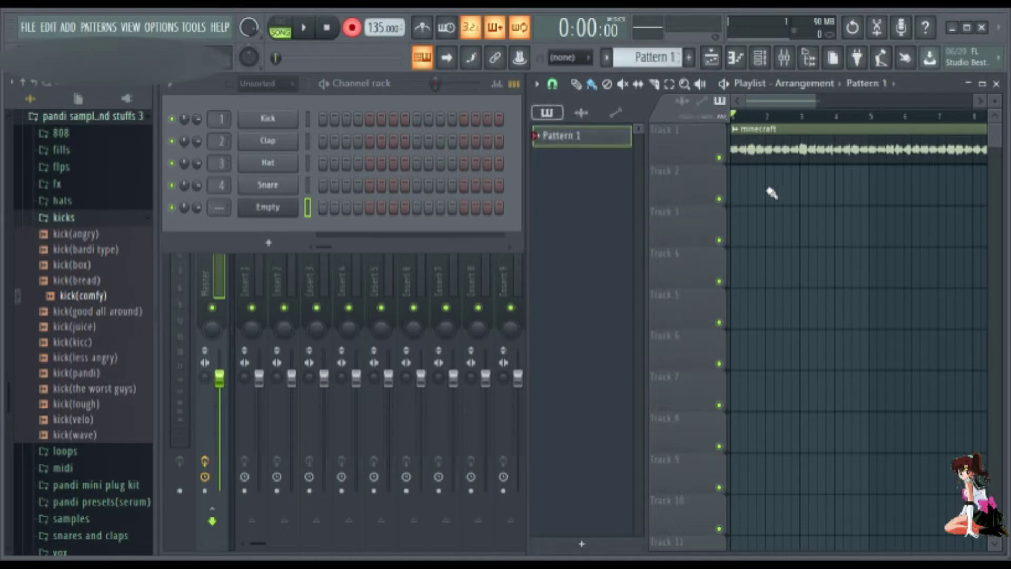
{"action": "scroll", "coordinate": [800, 191], "scroll_direction": "down", "scroll_amount": 3}
{"action": "mouse_move", "coordinate": [744, 140]}
{"action": "left_mouse_down"}
{"action": "mouse_move", "coordinate": [858, 140]}
{"action": "mouse_move", "coordinate": [824, 144]}
{"action": "left_mouse_up"}
Step: Place Pattern 1 on Track 2 at bar 9 and extend its clip to bar 17
{"action": "left_click", "coordinate": [831, 195]}
{"action": "right_click", "coordinate": [860, 193]}
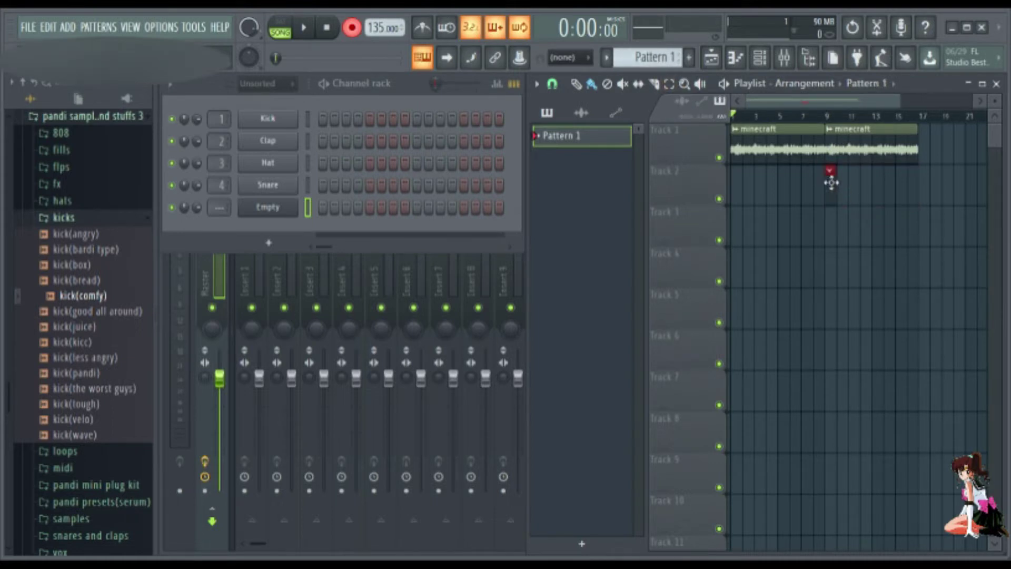
{"action": "left_click_drag", "start_coordinate": [835, 182], "coordinate": [925, 189]}
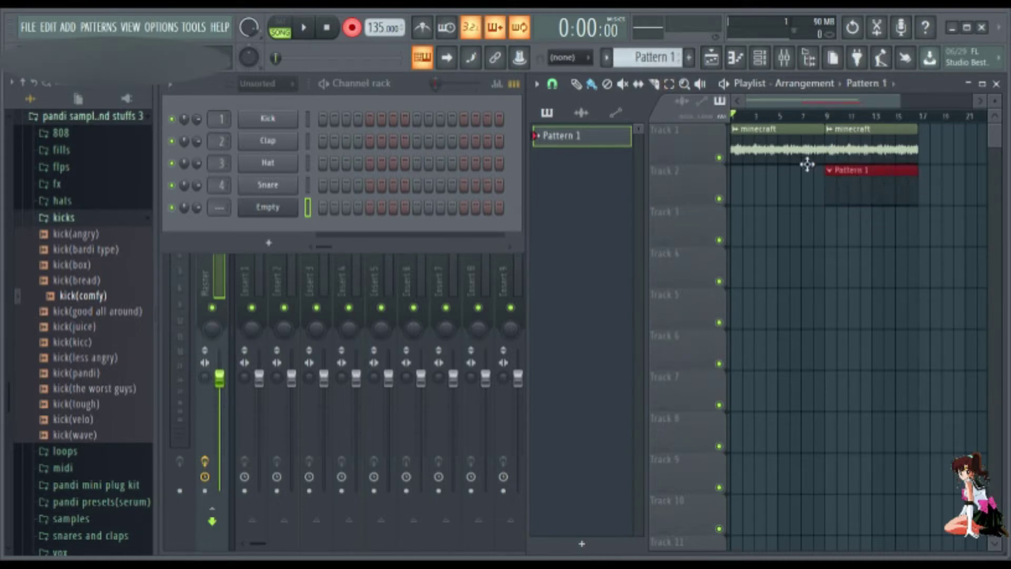
Step: Try recording the kick from the start of the song
{"action": "left_click", "coordinate": [311, 30]}
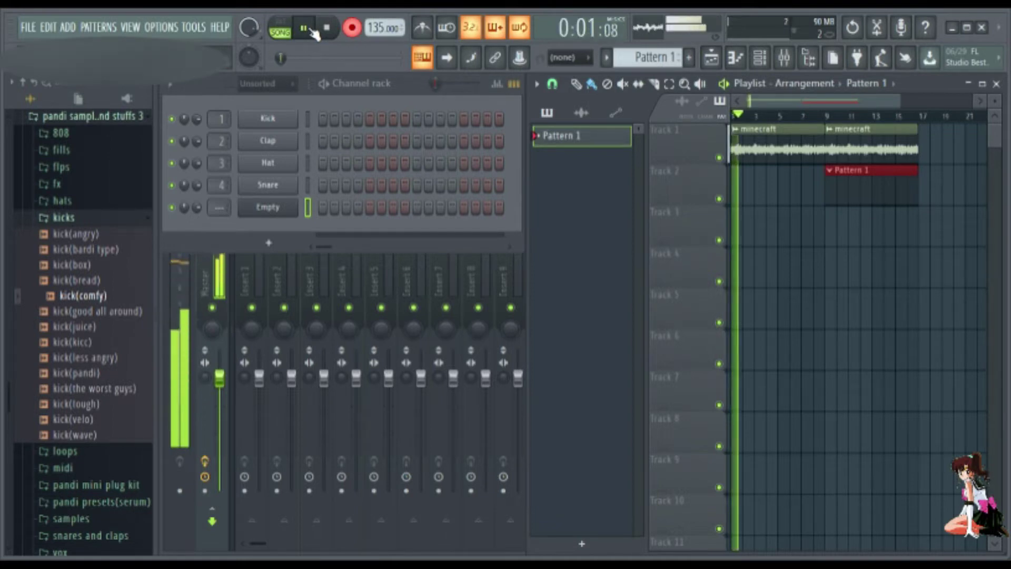
{"action": "left_click", "coordinate": [350, 30]}
{"action": "left_click", "coordinate": [328, 30]}
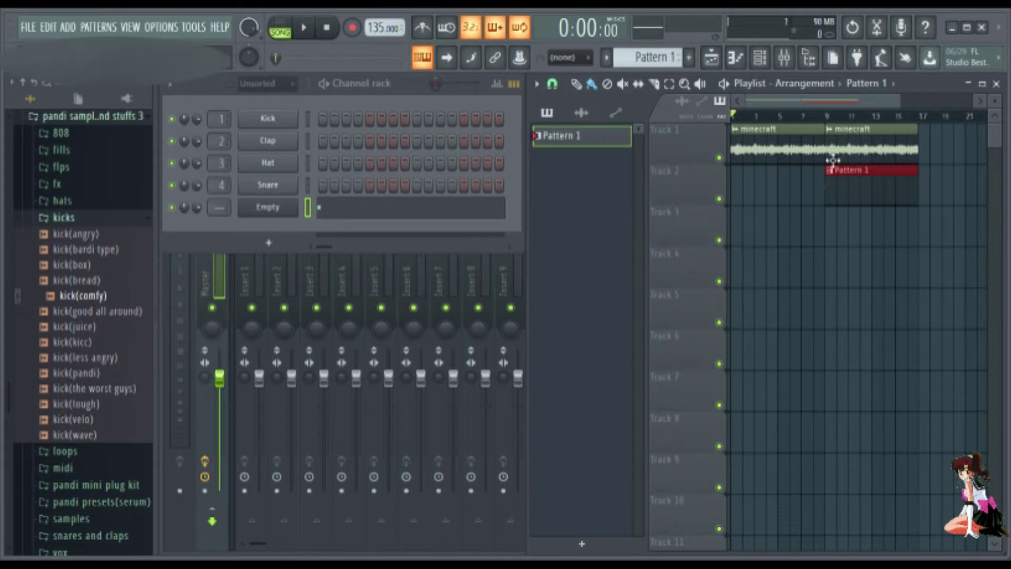
Step: Delete the stray kick note at the start of Pattern 1 in the piano roll
{"action": "left_click", "coordinate": [826, 115]}
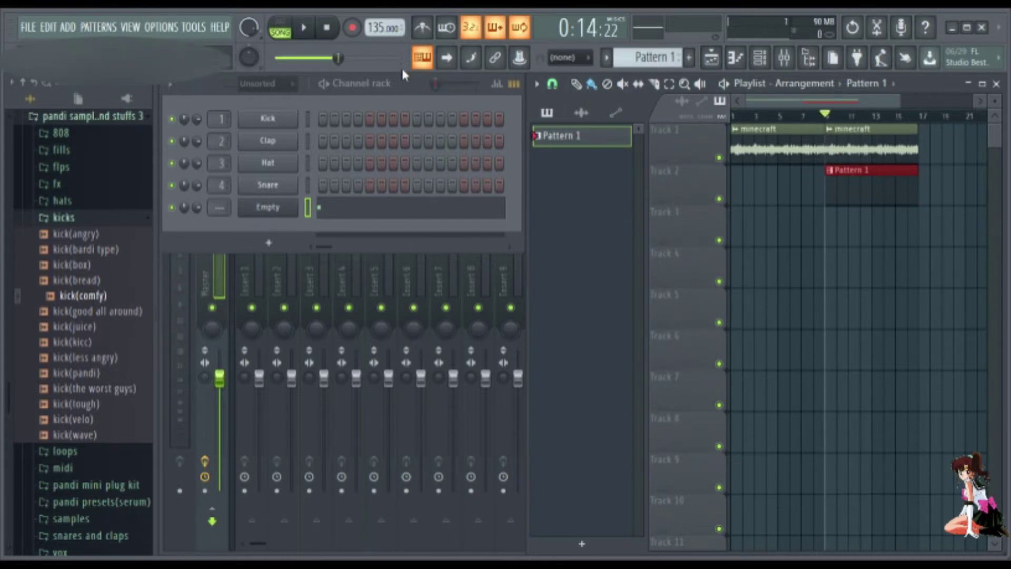
{"action": "double_click", "coordinate": [860, 182]}
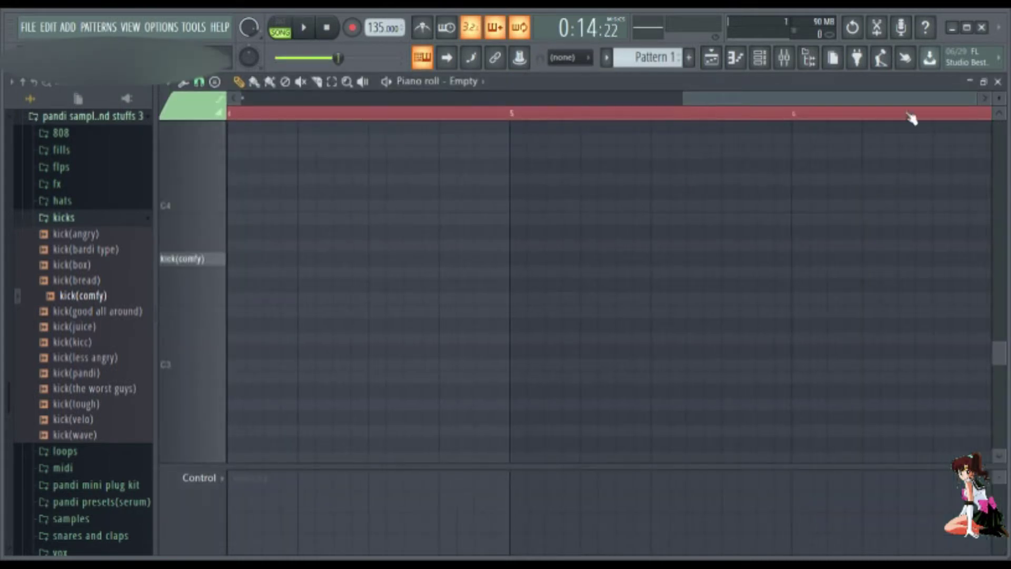
{"action": "left_click_drag", "start_coordinate": [840, 98], "coordinate": [398, 98]}
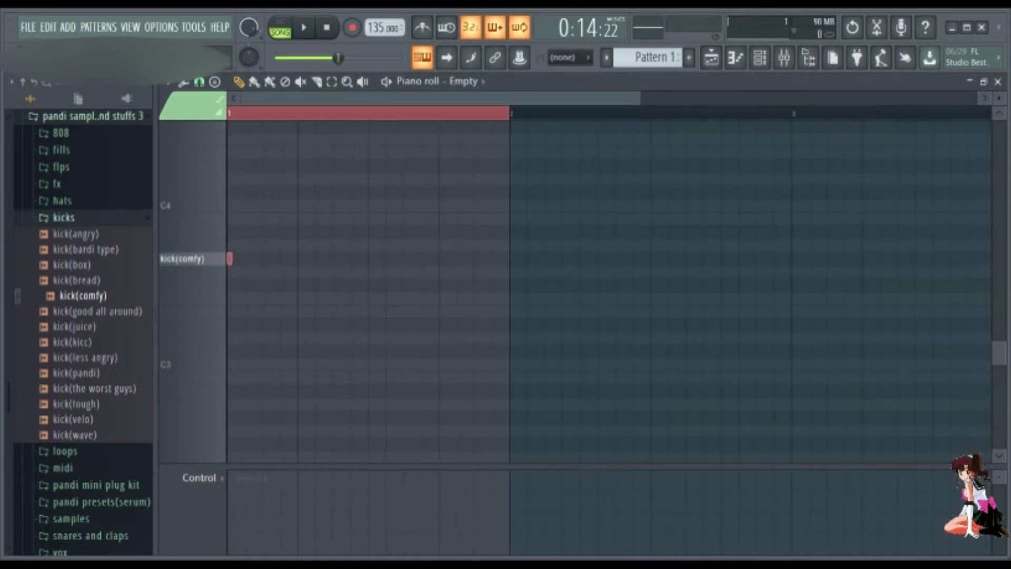
{"action": "left_click", "coordinate": [999, 82]}
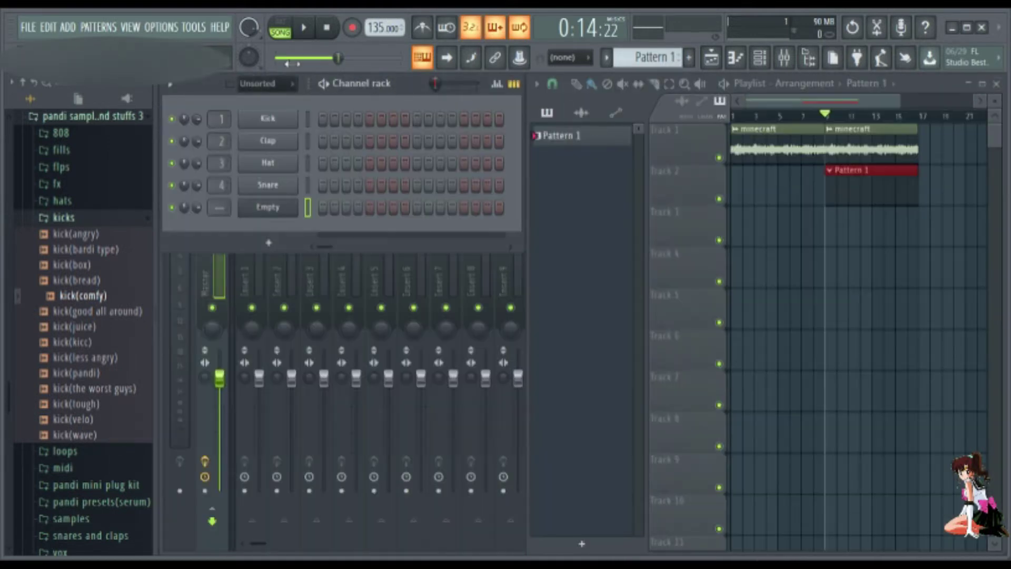
Step: Arm recording, set the playhead to bar 9 and record a kick(comfy) performance into Pattern 1
{"action": "left_click", "coordinate": [324, 29]}
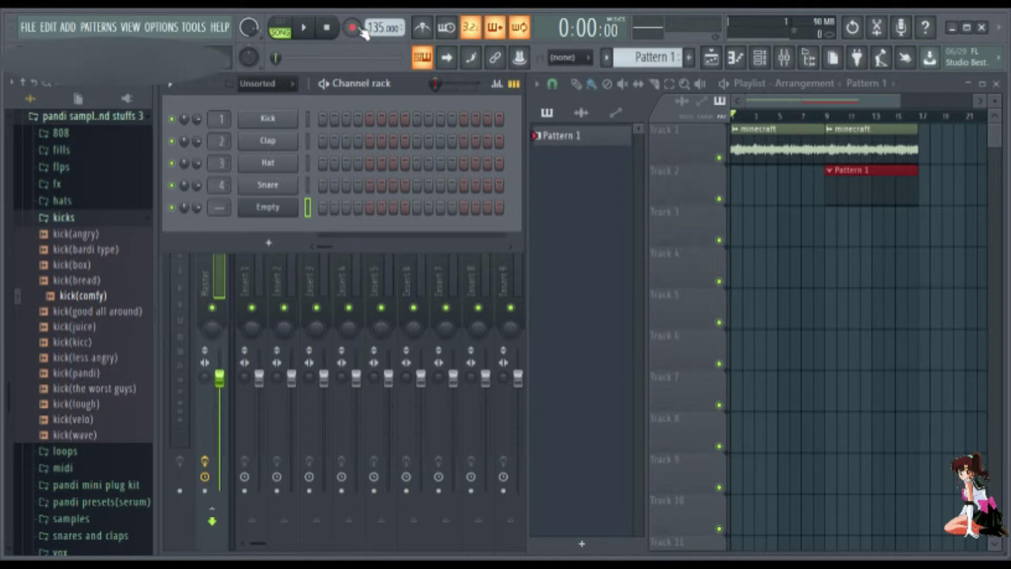
{"action": "left_click", "coordinate": [825, 119]}
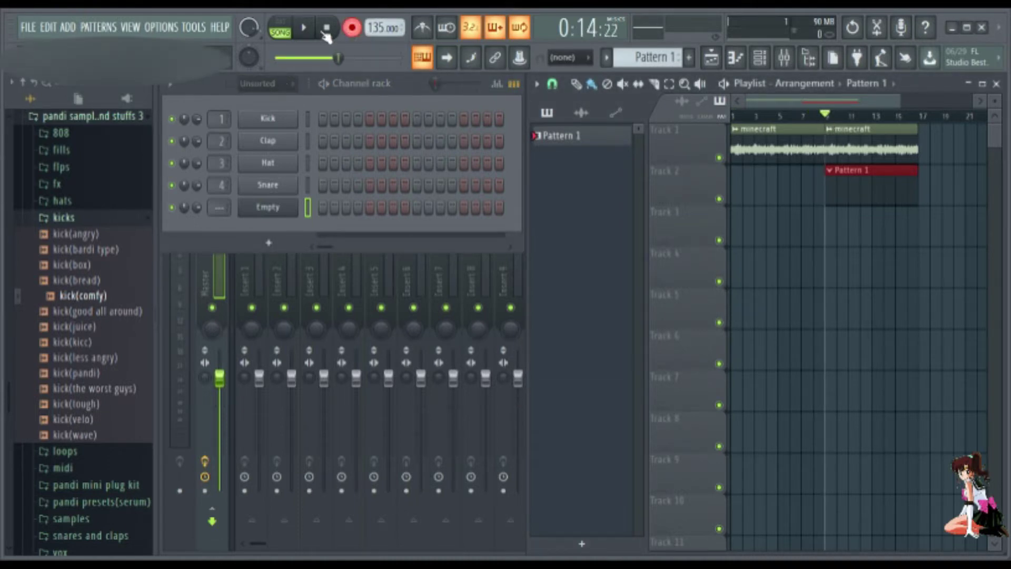
{"action": "left_click", "coordinate": [304, 29]}
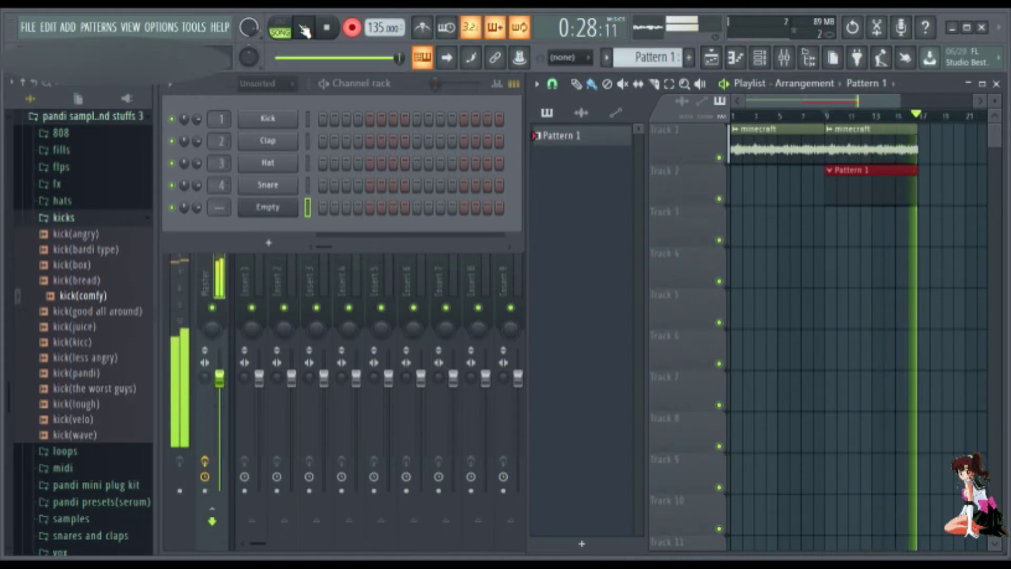
Step: Add a kick(comfy) note at the start of bar 1 in Pattern 1's piano roll and raise its velocity to maximum
{"action": "double_click", "coordinate": [862, 181]}
{"action": "key", "text": "ctrl+a"}
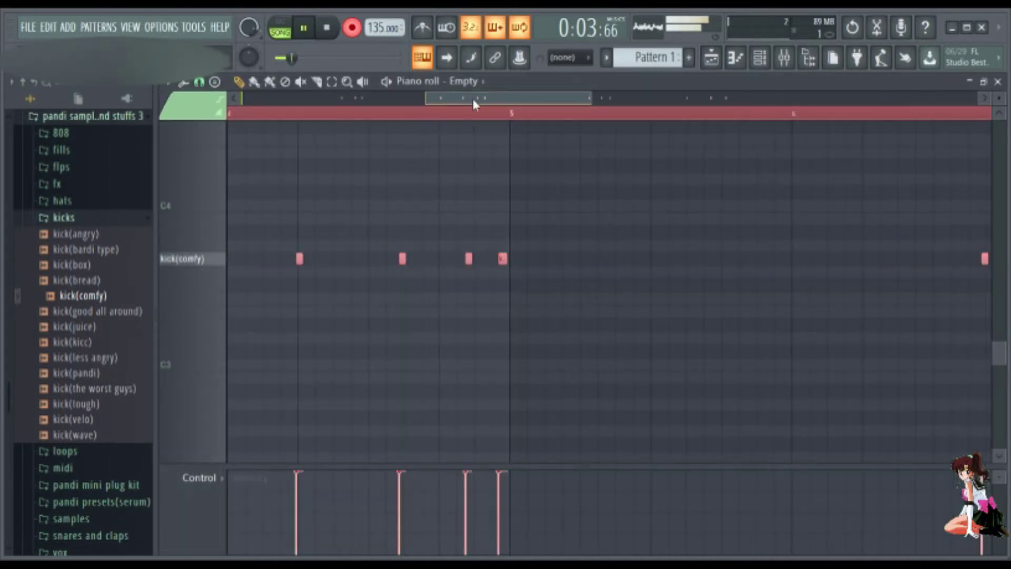
{"action": "left_click_drag", "start_coordinate": [473, 100], "coordinate": [289, 100]}
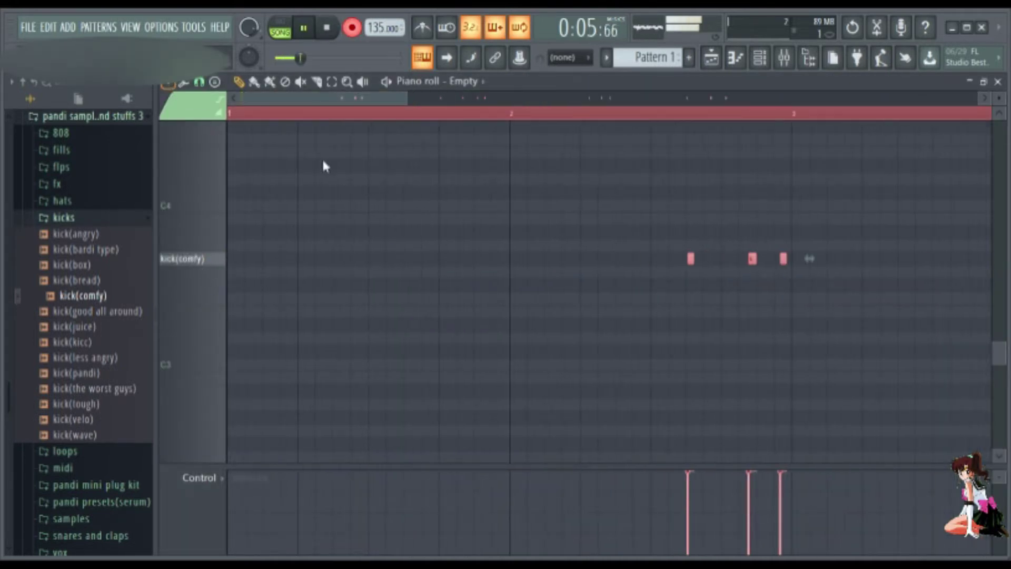
{"action": "scroll", "coordinate": [526, 244], "scroll_direction": "down", "scroll_amount": 4}
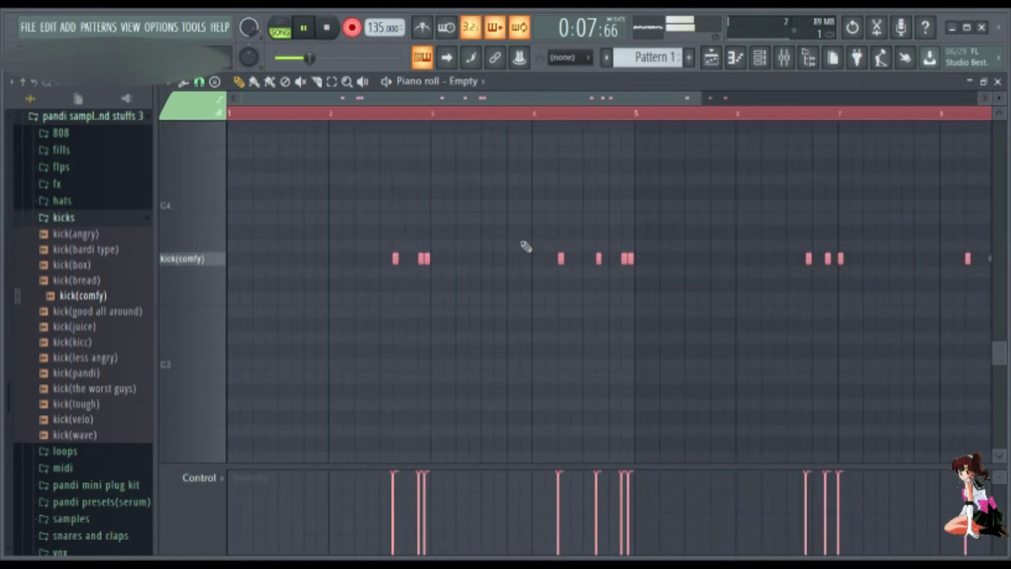
{"action": "scroll", "coordinate": [526, 246], "scroll_direction": "down", "scroll_amount": 2}
{"action": "key", "text": "ctrl+d"}
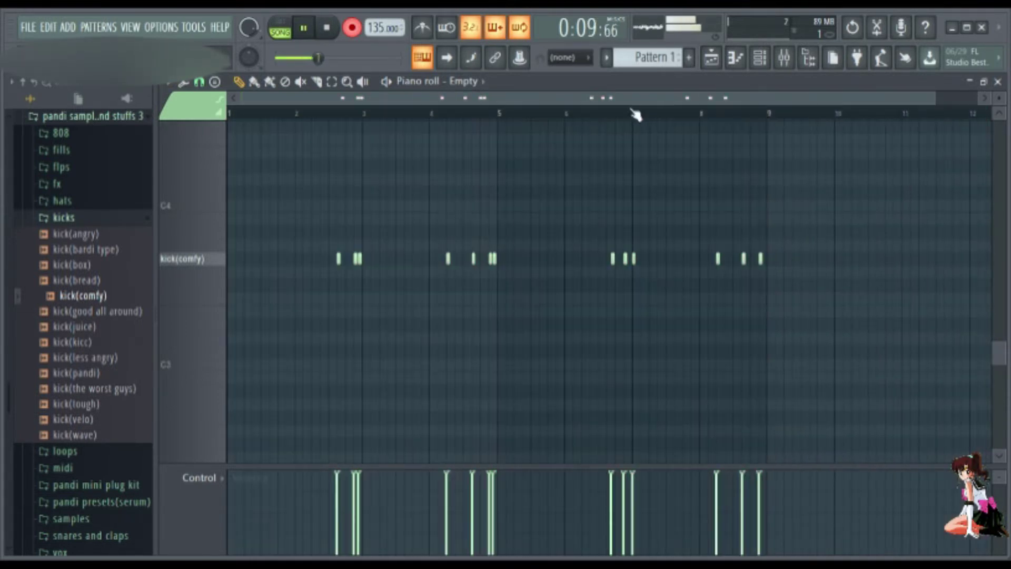
{"action": "scroll", "coordinate": [372, 188], "scroll_direction": "up", "scroll_amount": 4}
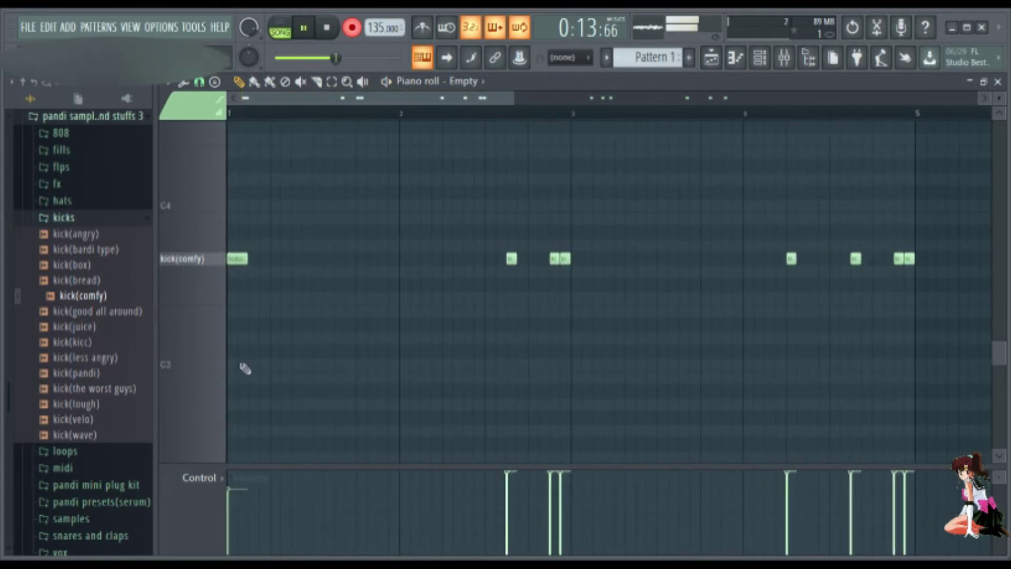
{"action": "scroll", "coordinate": [333, 334], "scroll_direction": "down", "scroll_amount": 4}
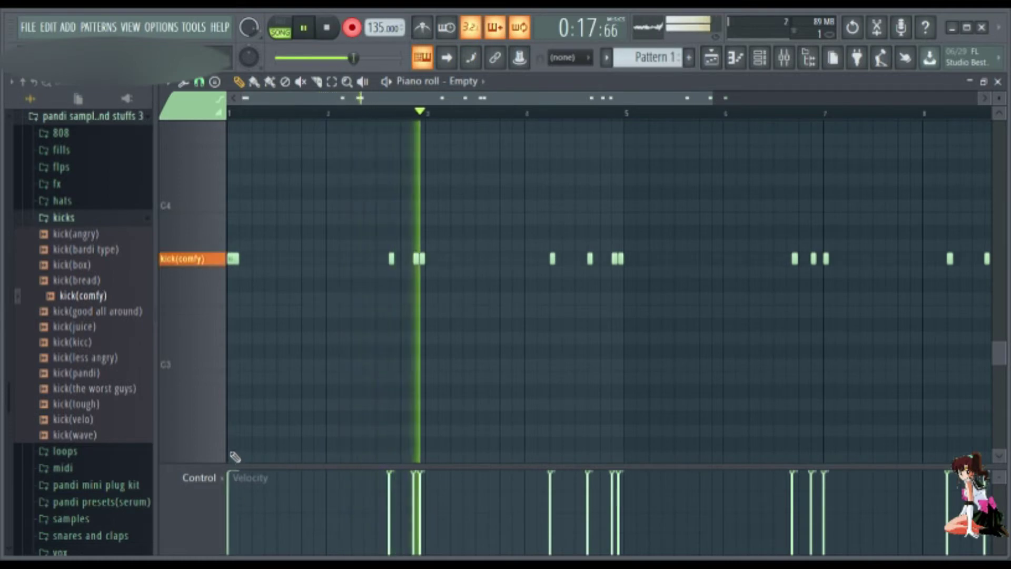
{"action": "key", "text": "space"}
Step: Move the kick notes just before bars 3 and 5 onto the downbeats and play the pattern with recording off
{"action": "scroll", "coordinate": [416, 277], "scroll_direction": "up", "scroll_amount": 4}
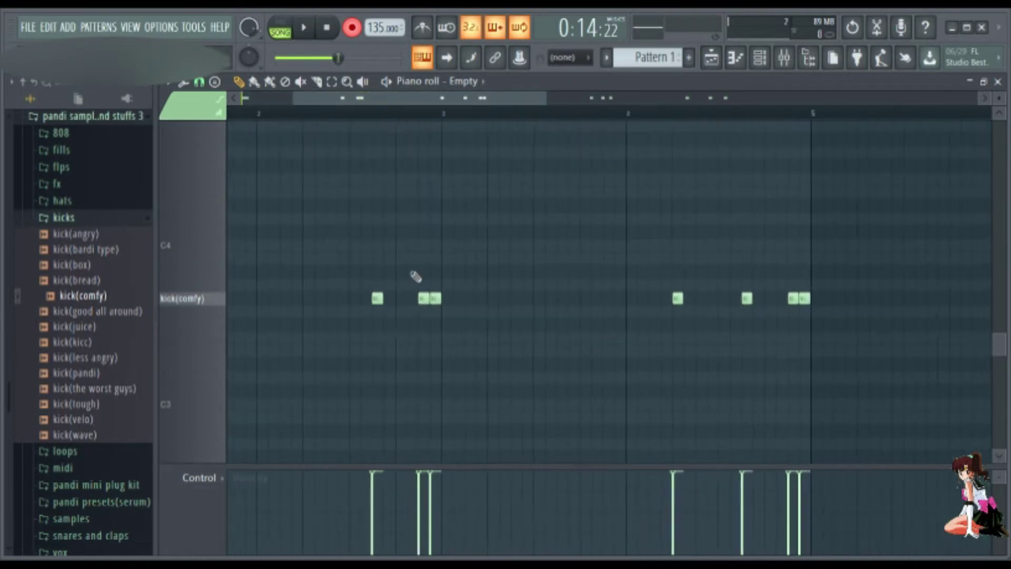
{"action": "left_click_drag", "start_coordinate": [432, 300], "coordinate": [442, 300]}
{"action": "scroll", "coordinate": [527, 334], "scroll_direction": "down", "scroll_amount": 3}
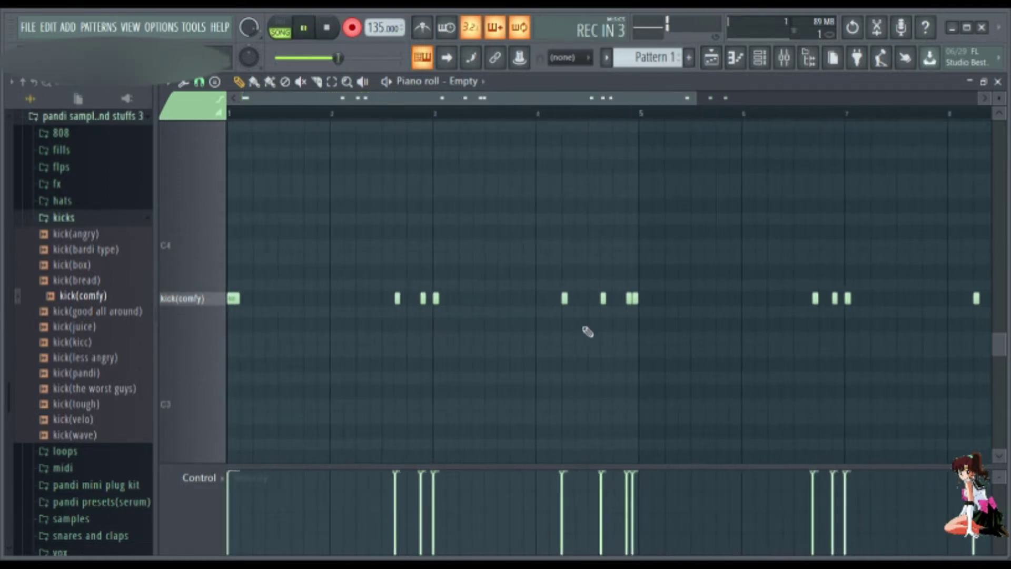
{"action": "left_click_drag", "start_coordinate": [635, 297], "coordinate": [641, 298]}
{"action": "key", "text": "space"}
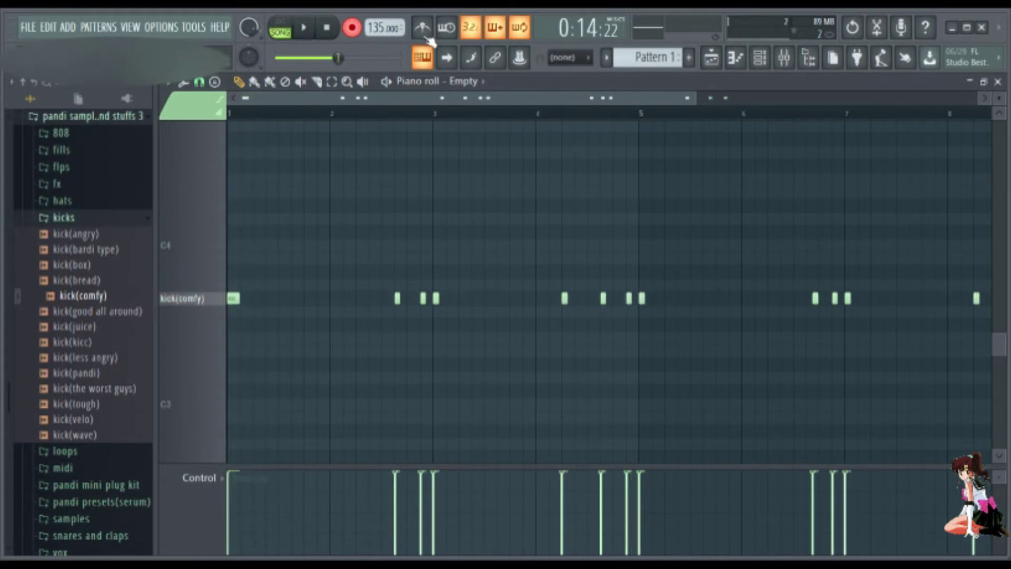
{"action": "left_click", "coordinate": [306, 29]}
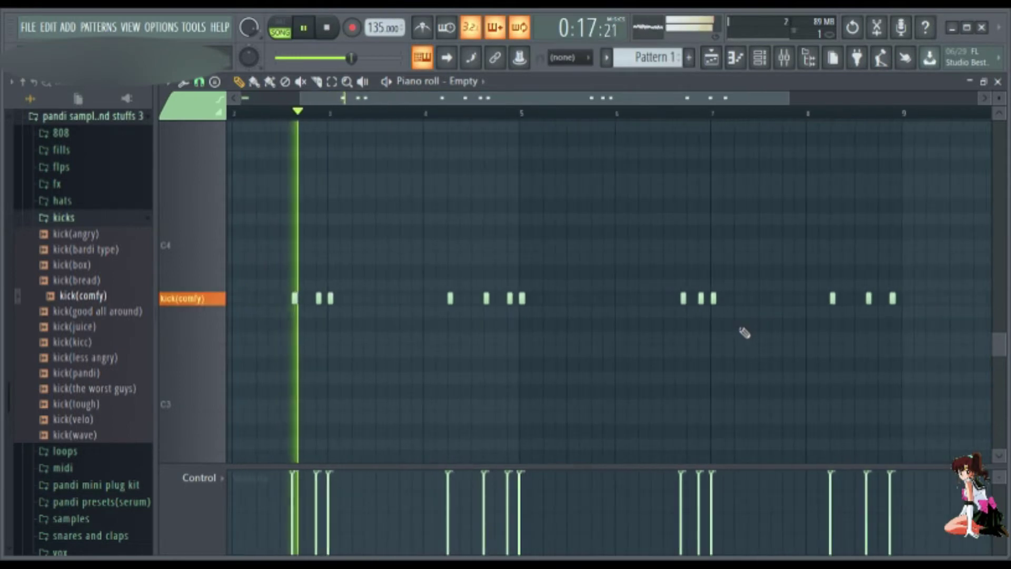
Step: Add a kick(comfy) note on beat 2 of bar 2 in Pattern 1's piano roll
{"action": "scroll", "coordinate": [323, 315], "scroll_direction": "up", "scroll_amount": 3}
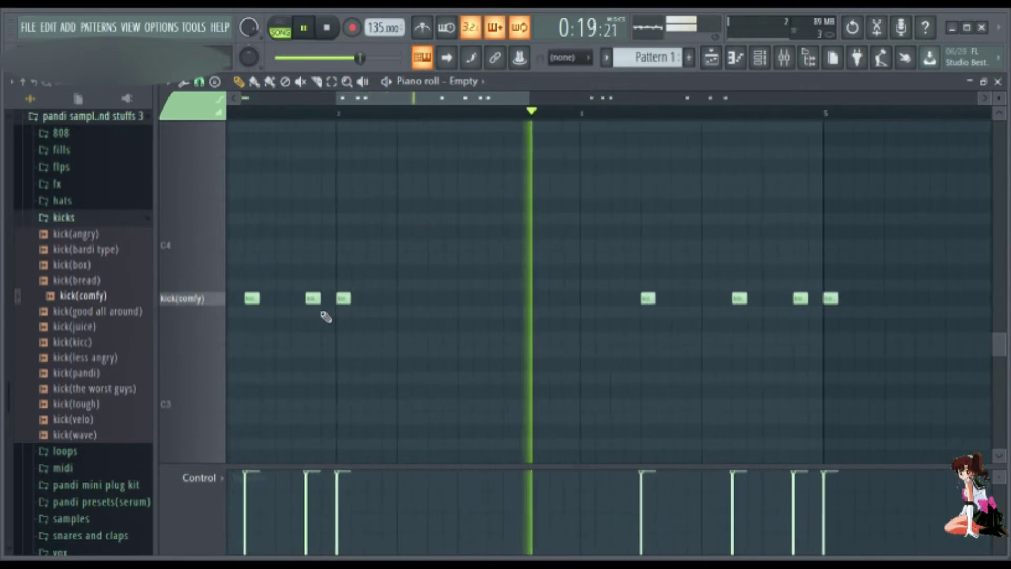
{"action": "key", "text": "space"}
{"action": "key", "text": "space"}
{"action": "left_click_drag", "start_coordinate": [362, 100], "coordinate": [295, 105]}
{"action": "scroll", "coordinate": [720, 377], "scroll_direction": "down", "scroll_amount": 1}
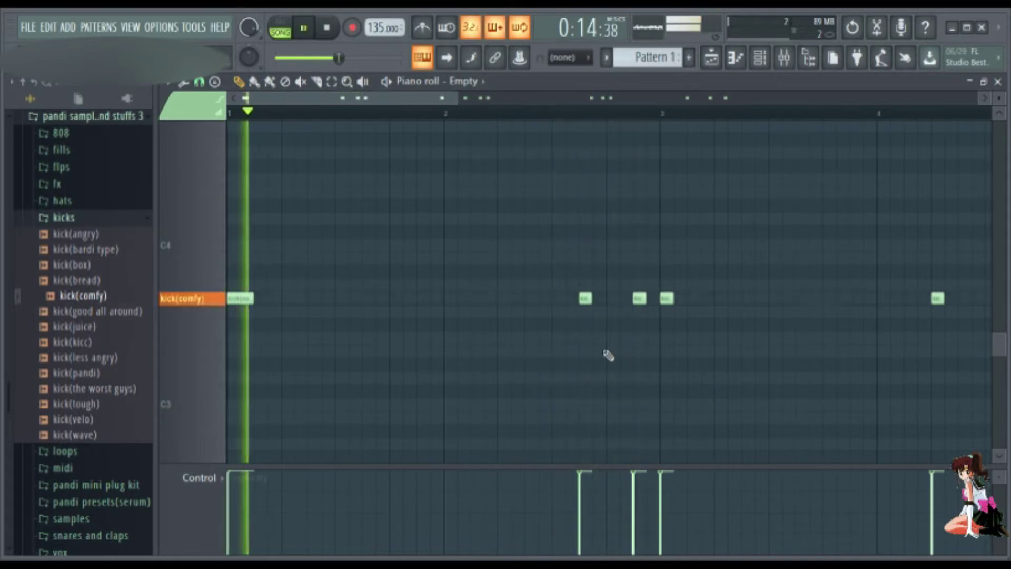
{"action": "left_click", "coordinate": [477, 298]}
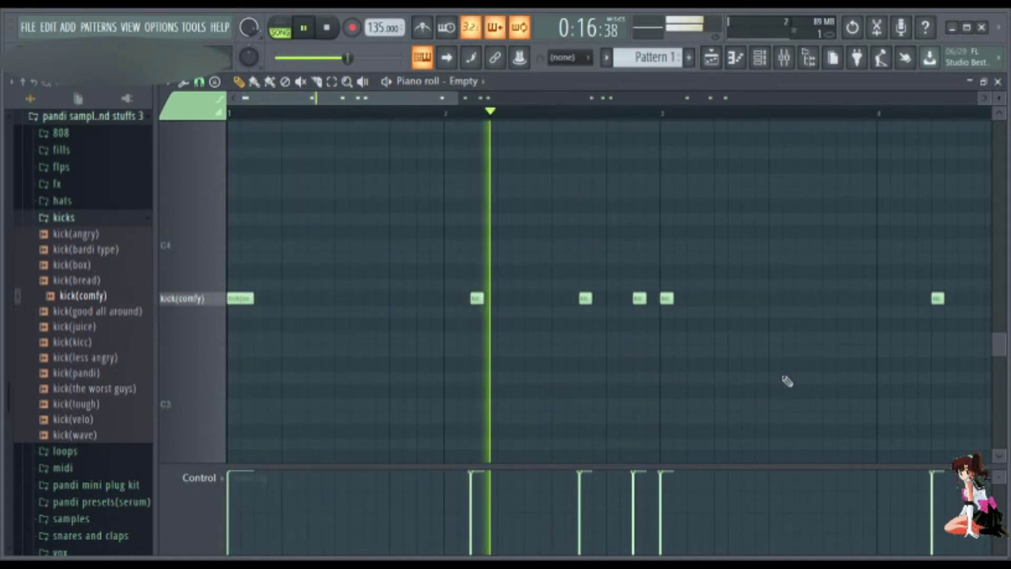
{"action": "key", "text": "space"}
{"action": "left_click_drag", "start_coordinate": [472, 296], "coordinate": [510, 302]}
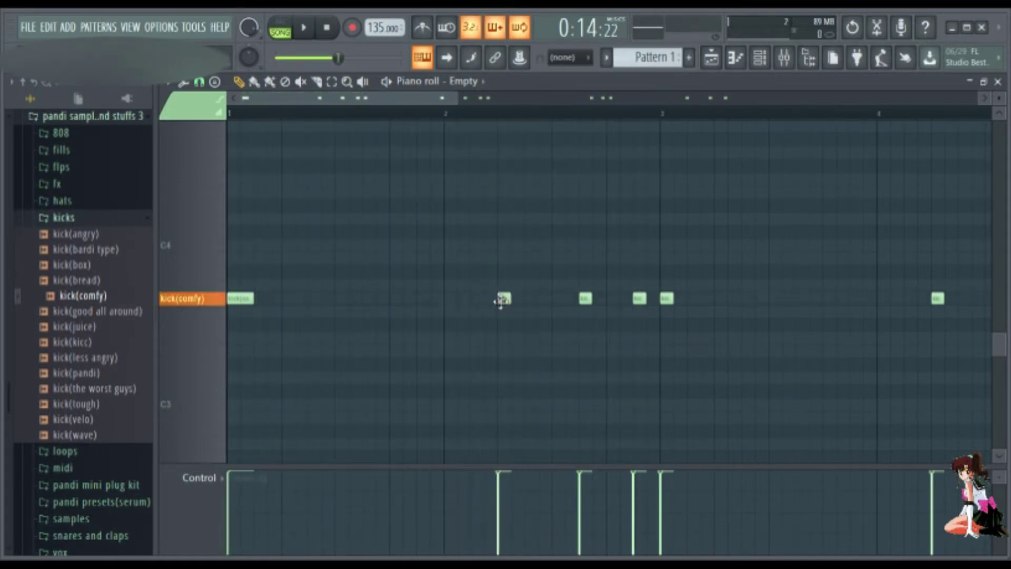
{"action": "key", "text": "space"}
Step: Place a kick(comfy) note on the downbeat of bar 6 and audition it against the sample
{"action": "scroll", "coordinate": [417, 311], "scroll_direction": "down", "scroll_amount": 1, "text": "ctrl"}
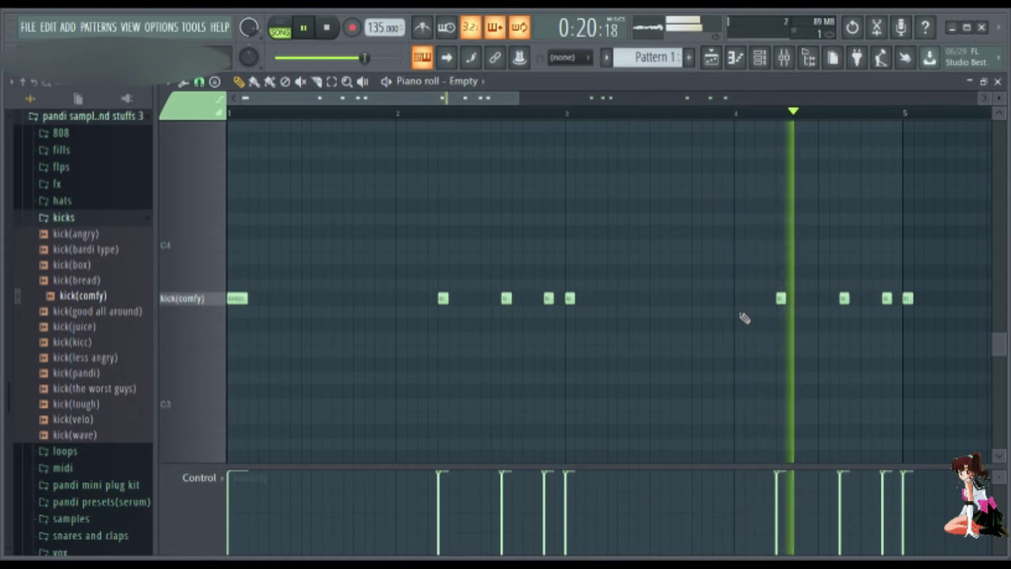
{"action": "scroll", "coordinate": [799, 334], "scroll_direction": "down", "scroll_amount": 1, "text": "ctrl"}
{"action": "scroll", "coordinate": [799, 334], "scroll_direction": "up", "scroll_amount": 2, "text": "ctrl"}
{"action": "scroll", "coordinate": [788, 339], "scroll_direction": "down", "scroll_amount": 2, "text": "ctrl"}
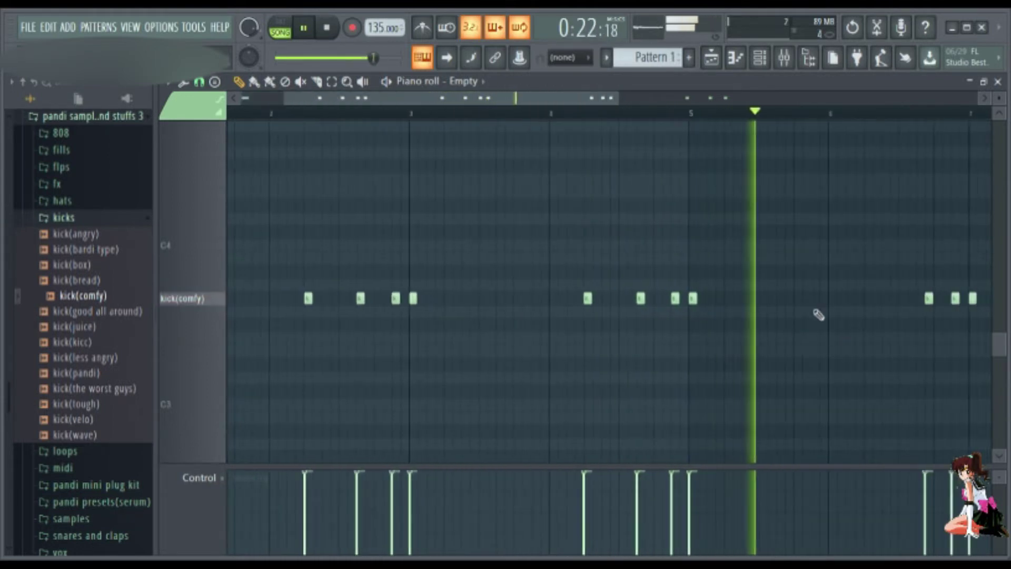
{"action": "scroll", "coordinate": [853, 318], "scroll_direction": "up", "scroll_amount": 3, "text": "ctrl"}
{"action": "key", "text": "space"}
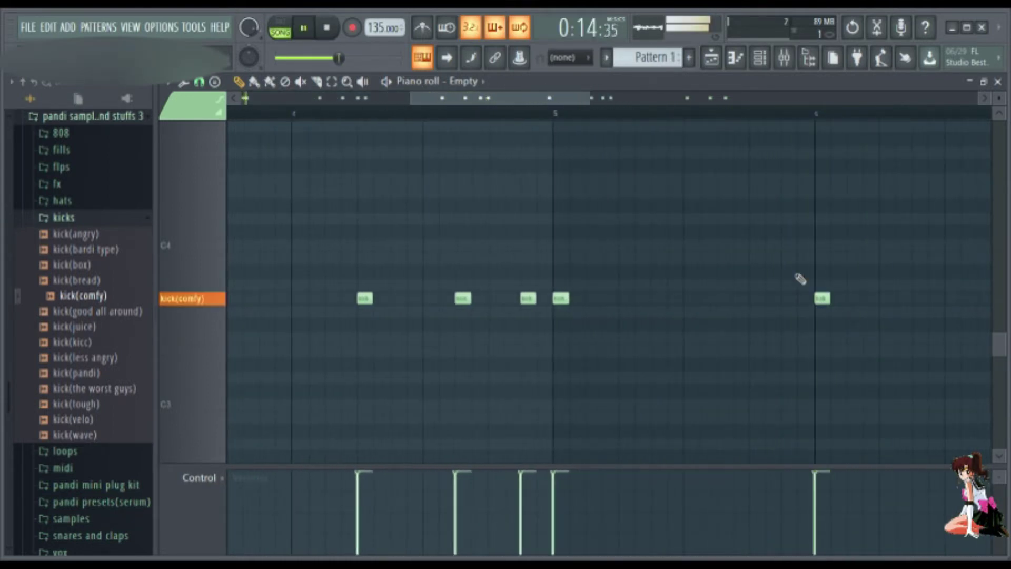
{"action": "key", "text": "space"}
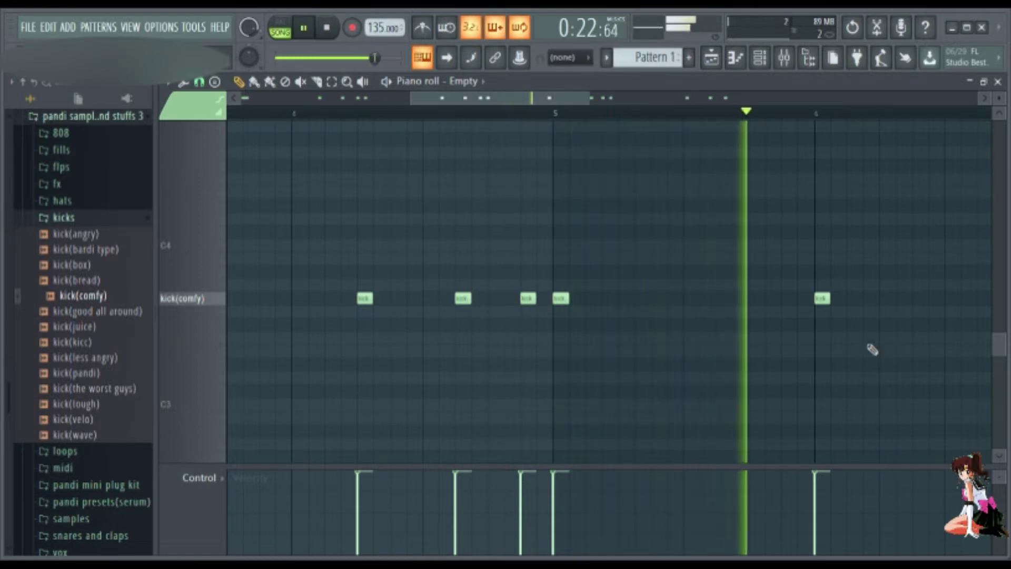
{"action": "key", "text": "space"}
{"action": "key", "text": "space"}
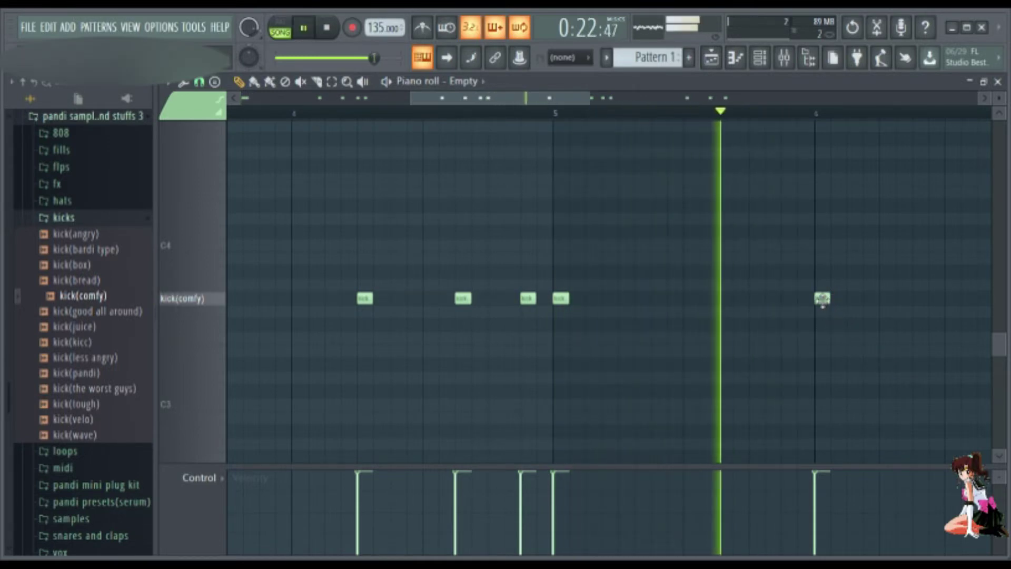
{"action": "key", "text": "space"}
Step: Shift the kick(comfy) note at the start of bar 6 to beat 2 of that bar
{"action": "left_click", "coordinate": [823, 298]}
{"action": "key", "text": "space"}
{"action": "scroll", "coordinate": [864, 324], "scroll_direction": "down", "scroll_amount": 1}
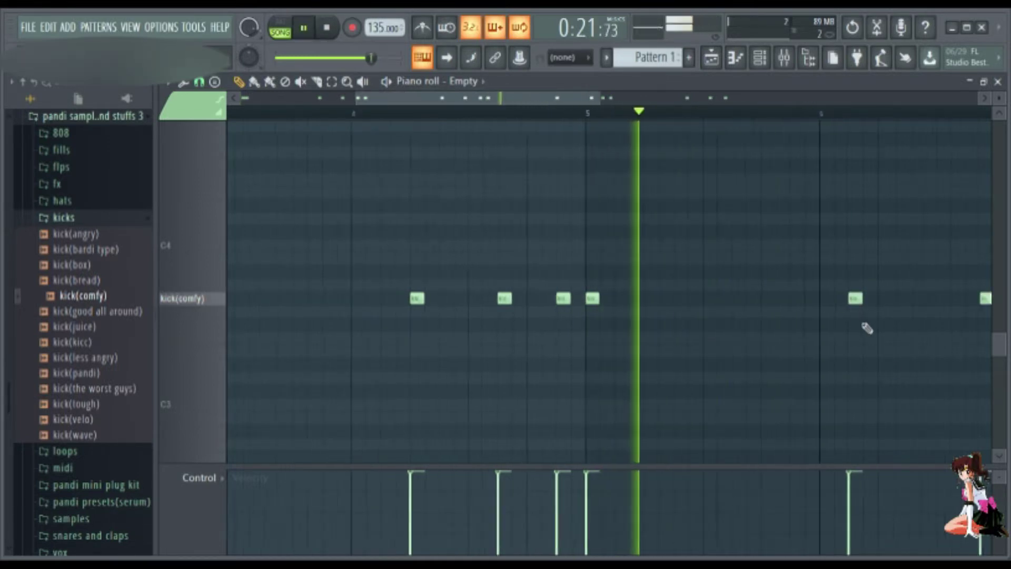
{"action": "scroll", "coordinate": [896, 339], "scroll_direction": "up", "scroll_amount": 2}
{"action": "key", "text": "space"}
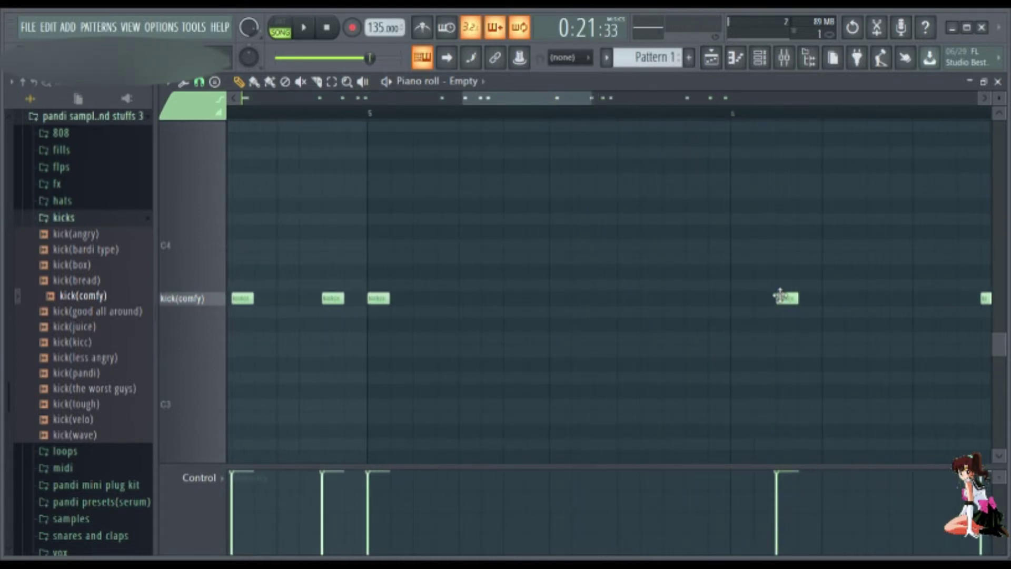
{"action": "key", "text": "space"}
{"action": "scroll", "coordinate": [845, 339], "scroll_direction": "down", "scroll_amount": 3}
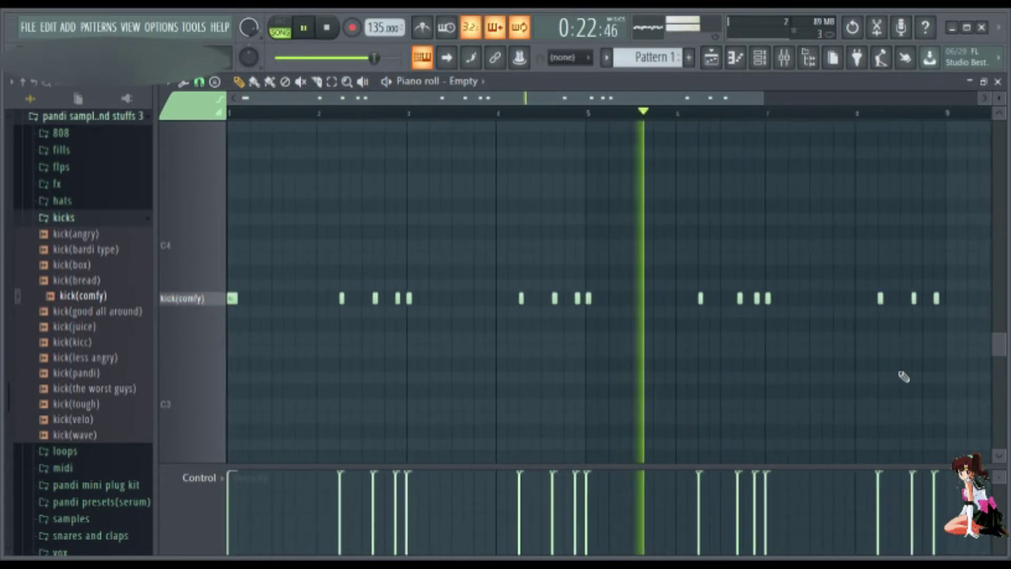
Step: Listen to the kick pattern through its last bars and switch playback to pattern mode
{"action": "scroll", "coordinate": [894, 376], "scroll_direction": "up", "scroll_amount": 3}
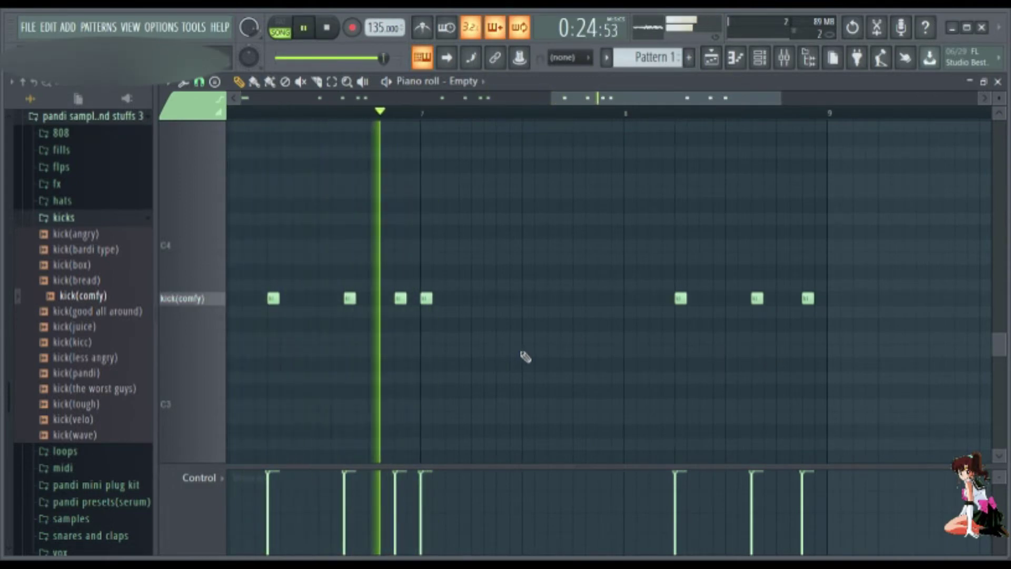
{"action": "scroll", "coordinate": [685, 354], "scroll_direction": "up", "scroll_amount": 3}
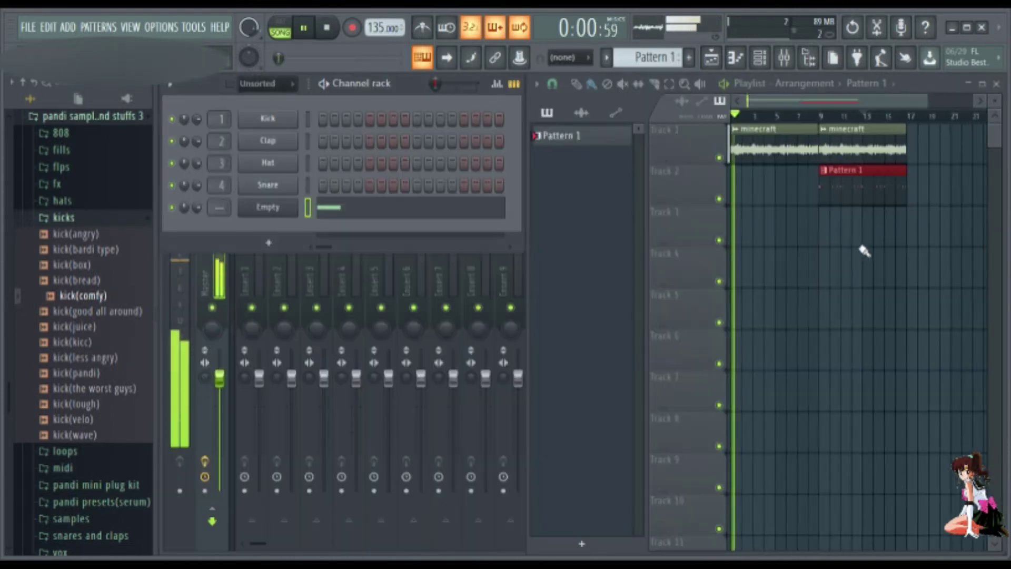
{"action": "scroll", "coordinate": [864, 251], "scroll_direction": "down", "scroll_amount": 1}
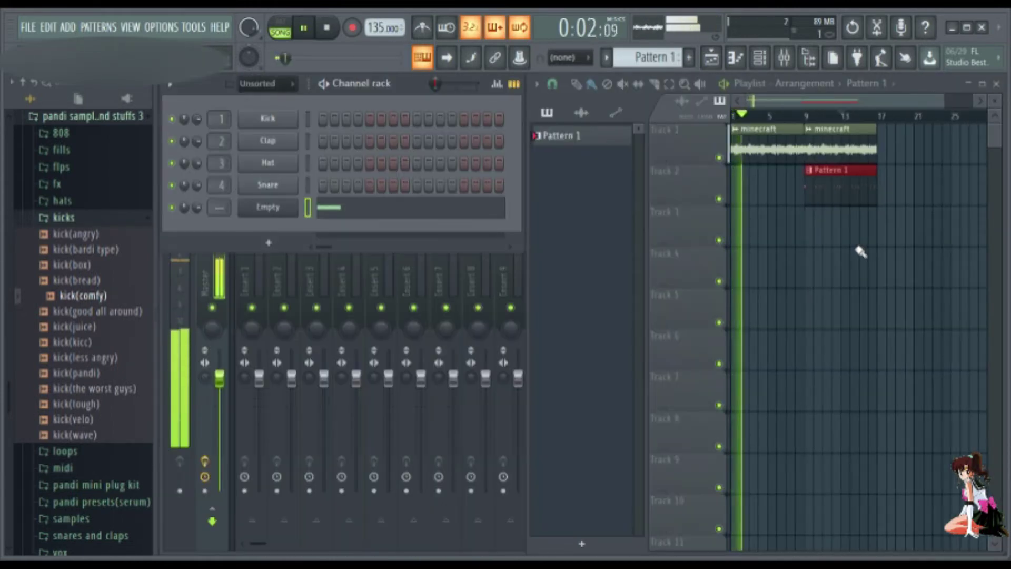
{"action": "key", "text": "l"}
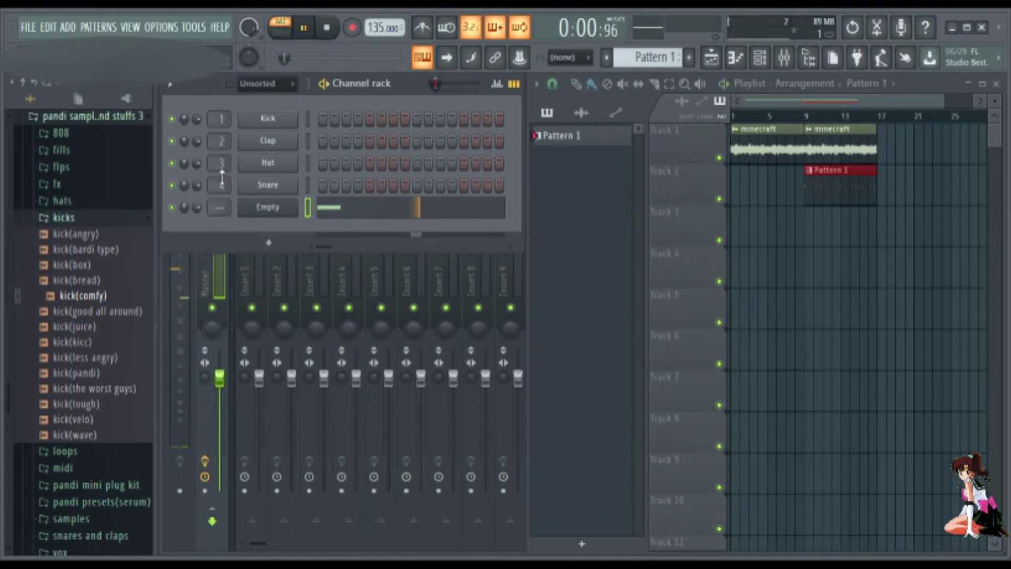
Step: Load hat(fav) from the hats folder onto FPC pad 2, next to the kick pad
{"action": "left_click", "coordinate": [65, 218]}
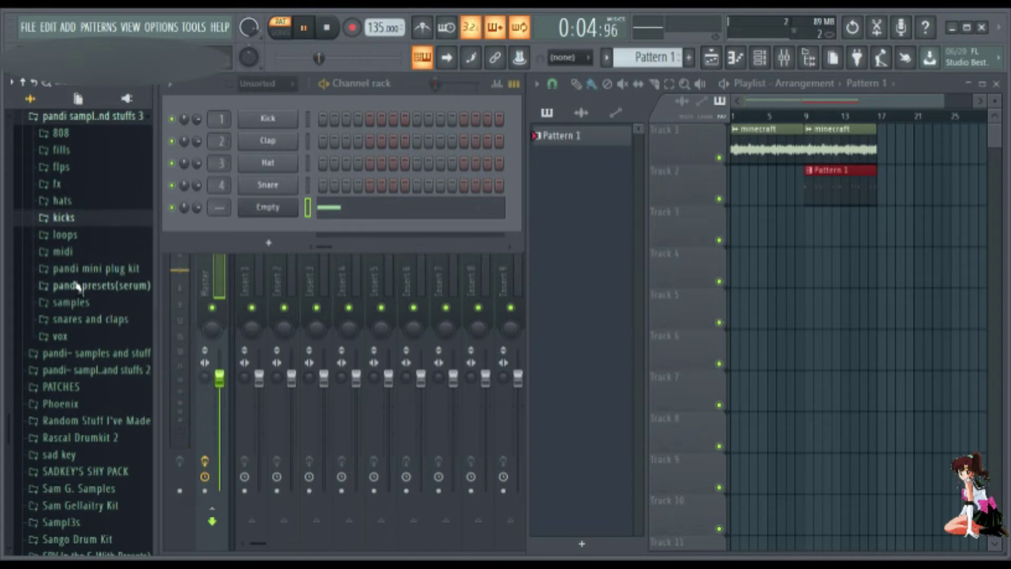
{"action": "left_click", "coordinate": [72, 201]}
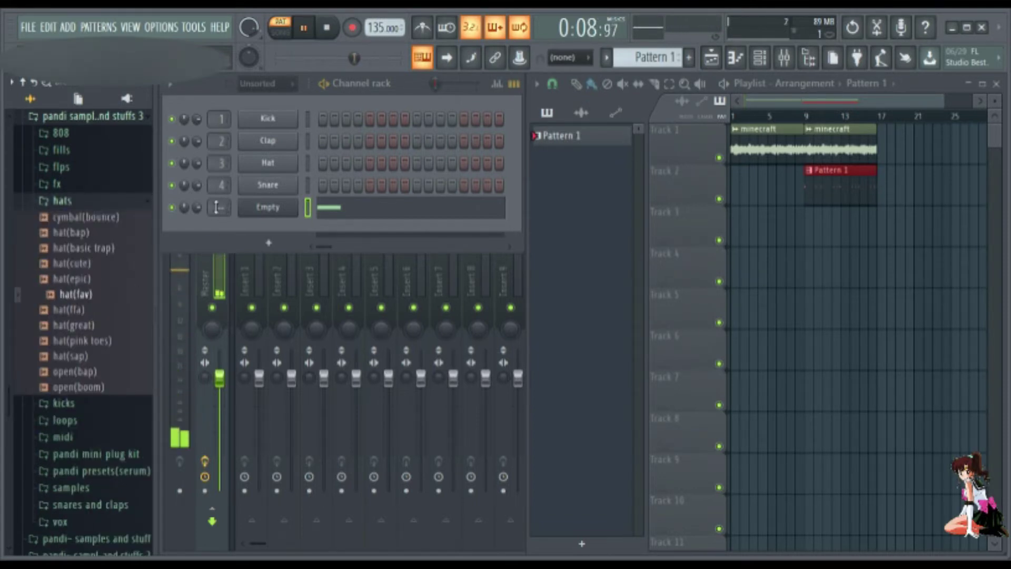
{"action": "left_click", "coordinate": [271, 209]}
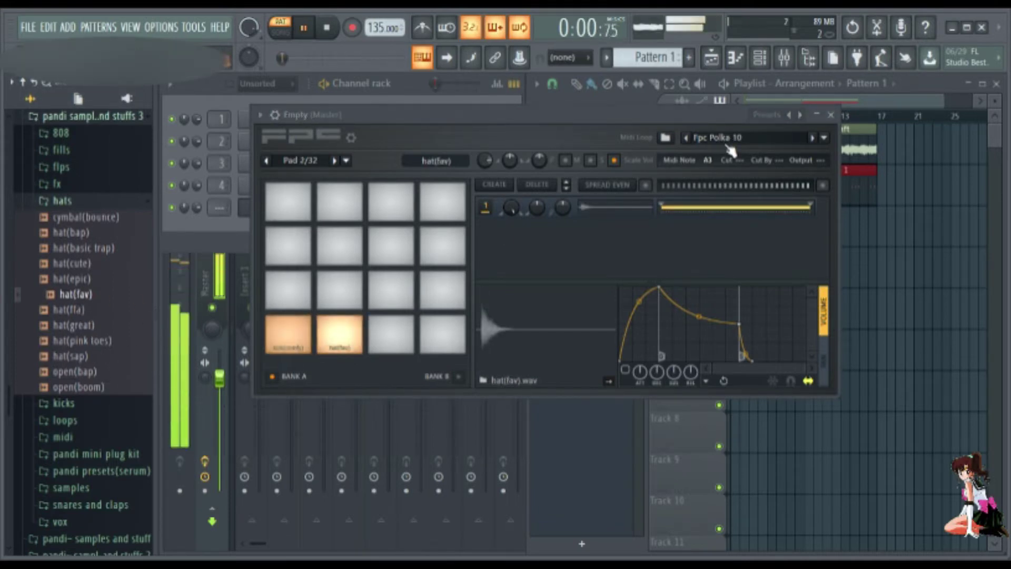
{"action": "key", "text": "Escape"}
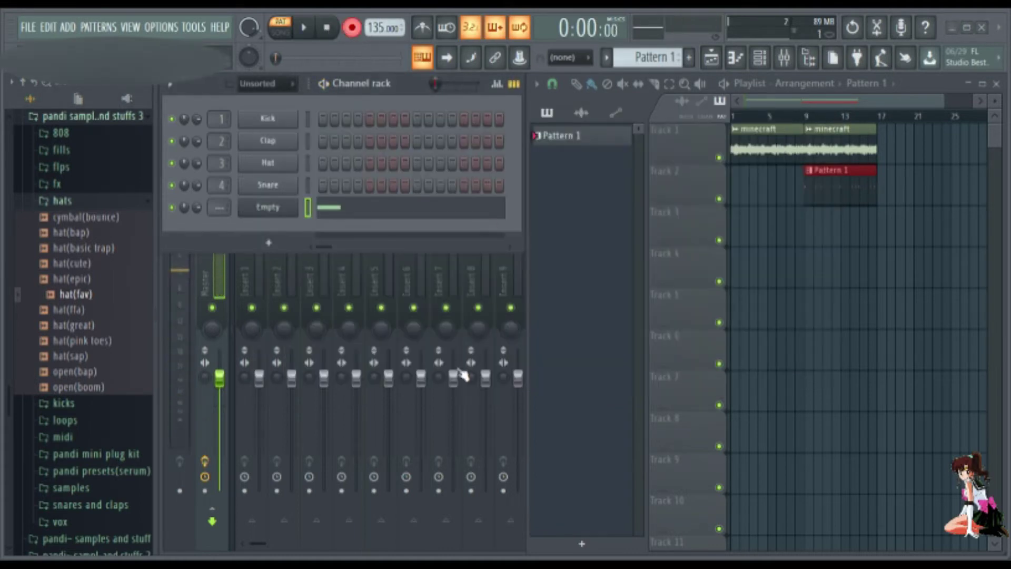
Step: Set the song playhead to bar 9 and record a hat(fav) performance into Pattern 1
{"action": "left_click", "coordinate": [796, 117]}
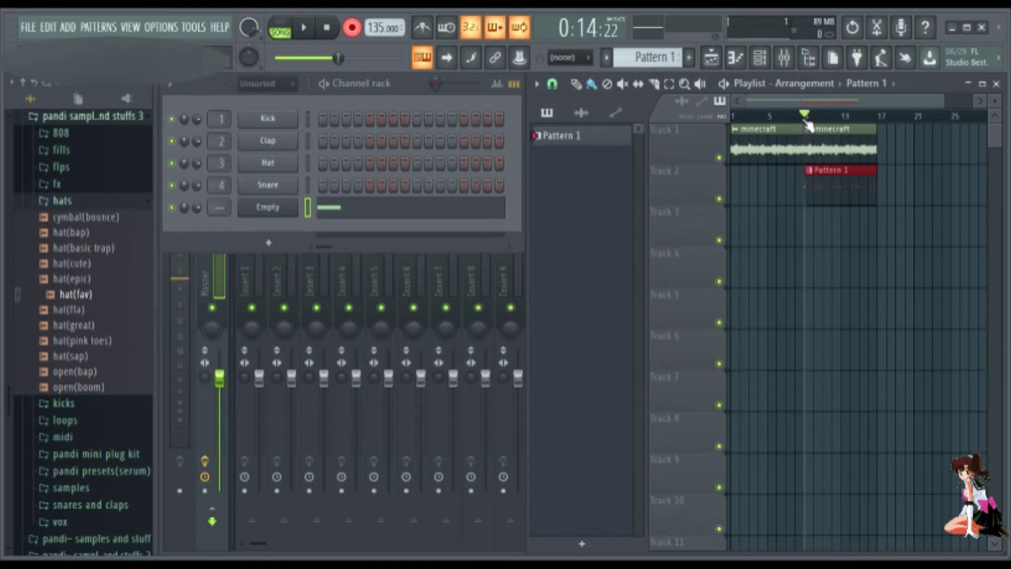
{"action": "left_click", "coordinate": [303, 30]}
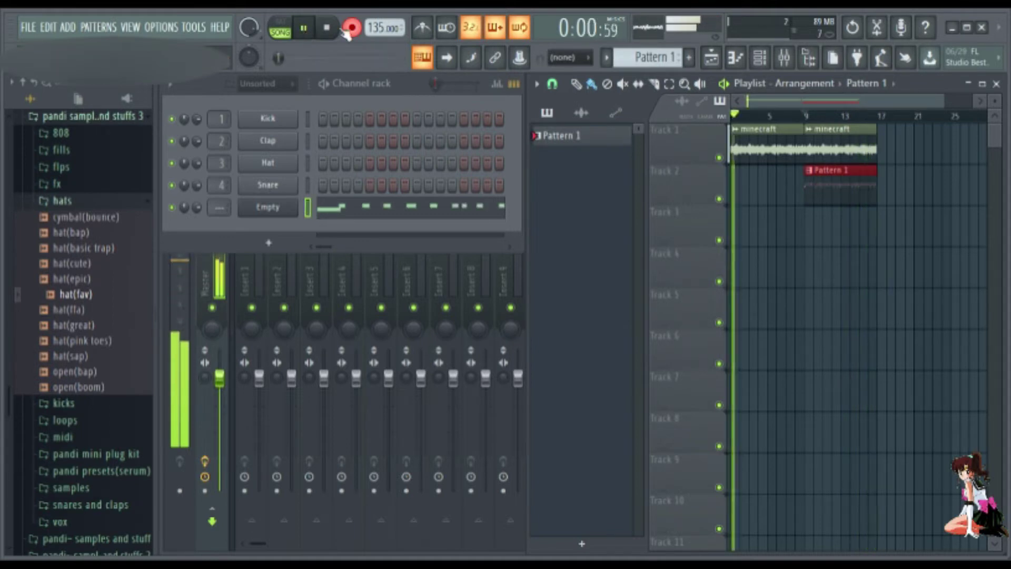
Step: Select all hat(fav) notes in Pattern 1's piano roll, quantize them to the grid and deselect them
{"action": "double_click", "coordinate": [828, 183]}
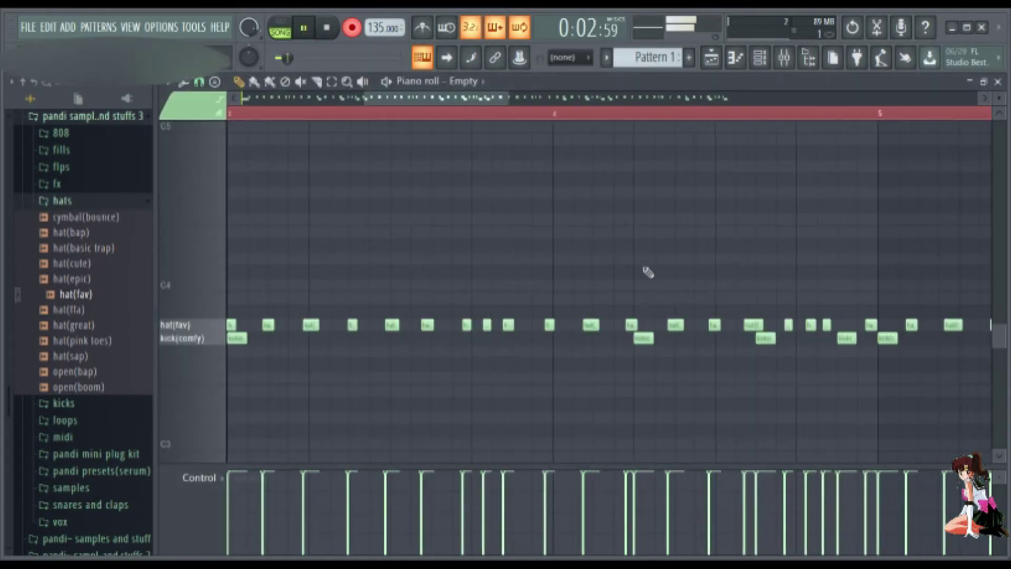
{"action": "left_click_drag", "start_coordinate": [316, 98], "coordinate": [156, 102]}
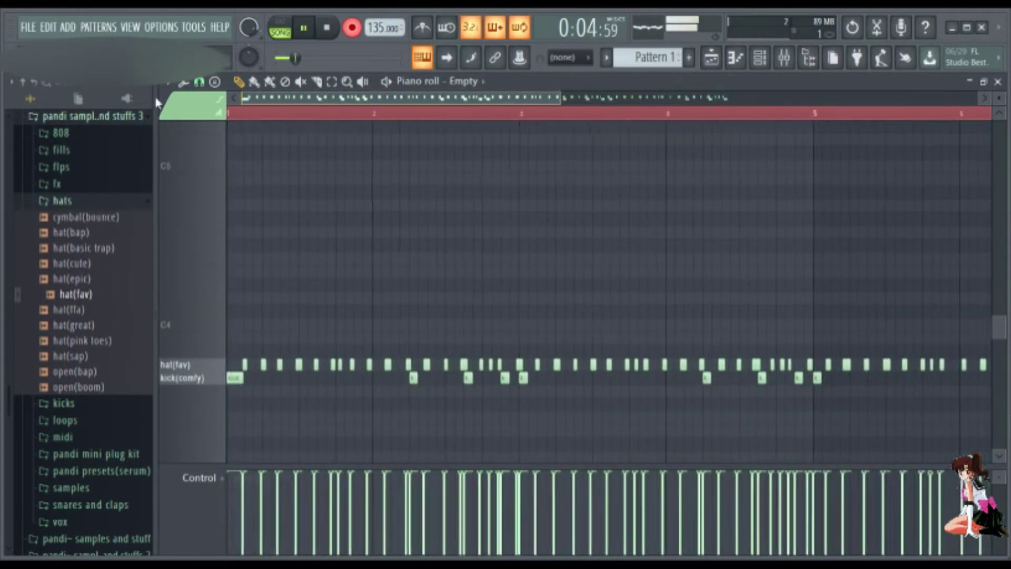
{"action": "scroll", "coordinate": [255, 334], "scroll_direction": "up", "scroll_amount": 3}
{"action": "left_click_drag", "start_coordinate": [290, 97], "coordinate": [283, 99]}
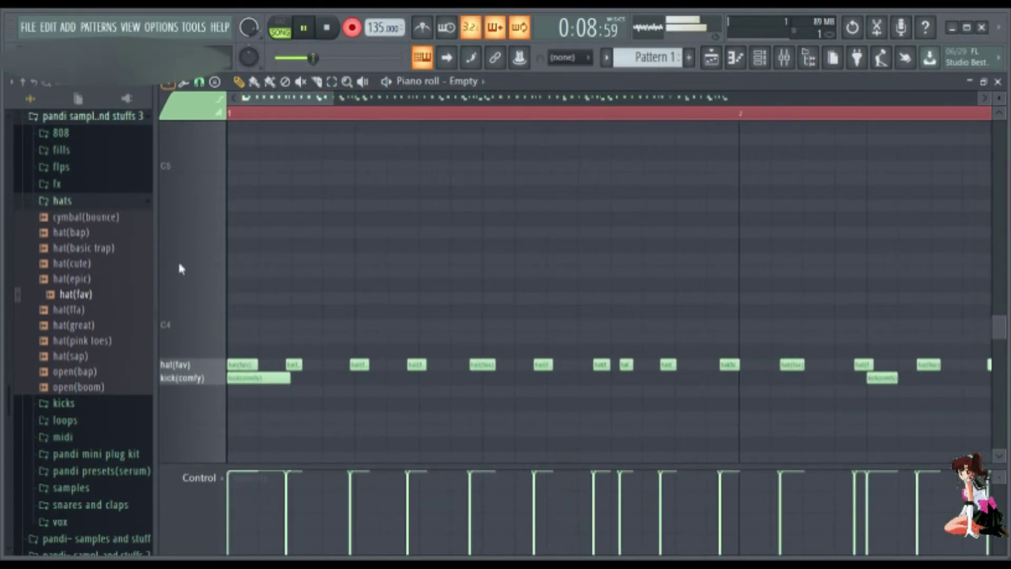
{"action": "left_click", "coordinate": [182, 364]}
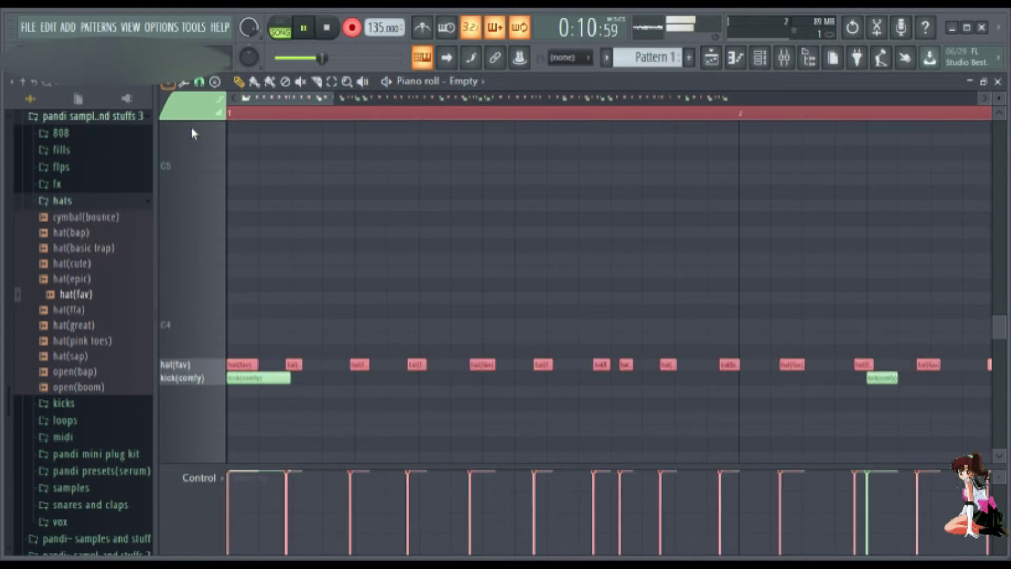
{"action": "key", "text": "ctrl+q"}
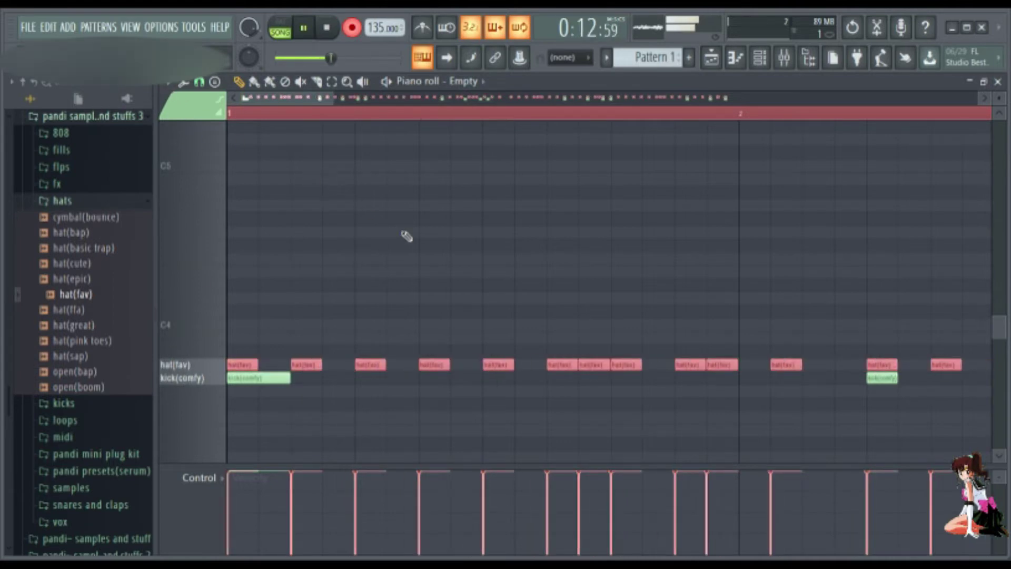
{"action": "scroll", "coordinate": [406, 239], "scroll_direction": "down", "scroll_amount": 2}
{"action": "key", "text": "ctrl+d"}
{"action": "scroll", "coordinate": [403, 238], "scroll_direction": "down", "scroll_amount": 3}
{"action": "scroll", "coordinate": [406, 241], "scroll_direction": "down", "scroll_amount": 1}
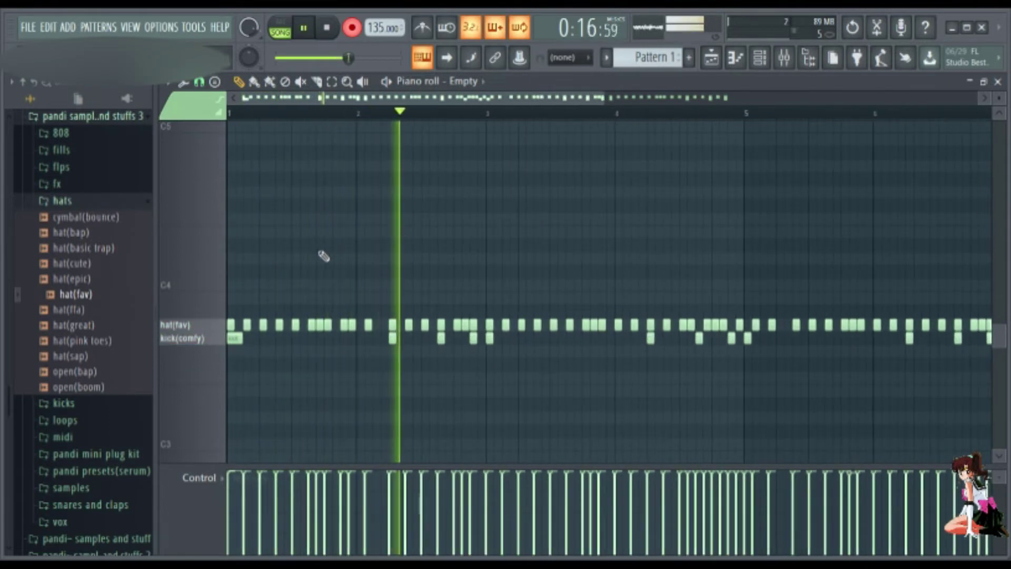
Step: Turn recording off and add a hat(fav) note in the gap before the last two hats of bar 1
{"action": "key", "text": "space"}
{"action": "scroll", "coordinate": [325, 257], "scroll_direction": "up", "scroll_amount": 3}
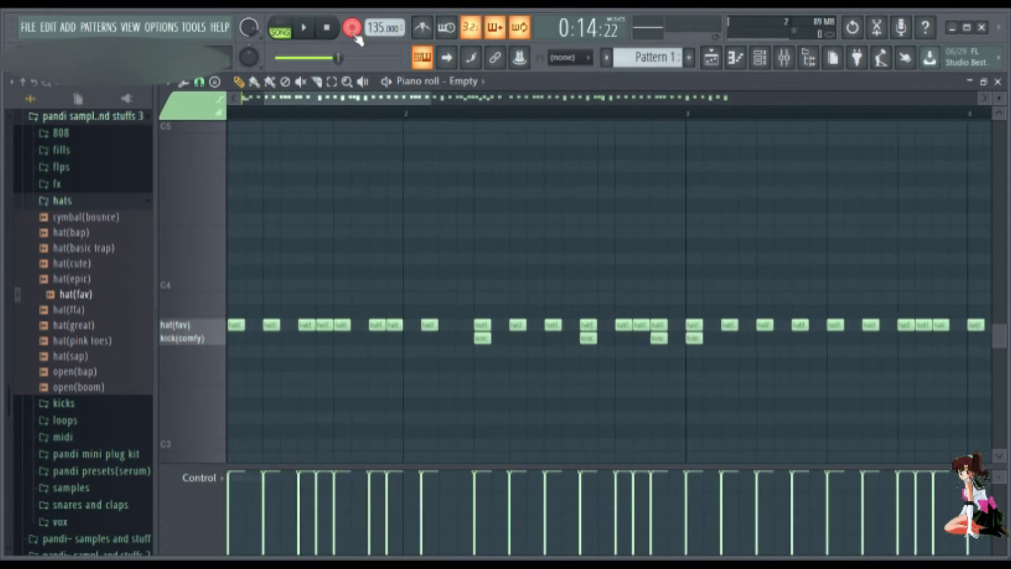
{"action": "scroll", "coordinate": [341, 290], "scroll_direction": "up", "scroll_amount": 2}
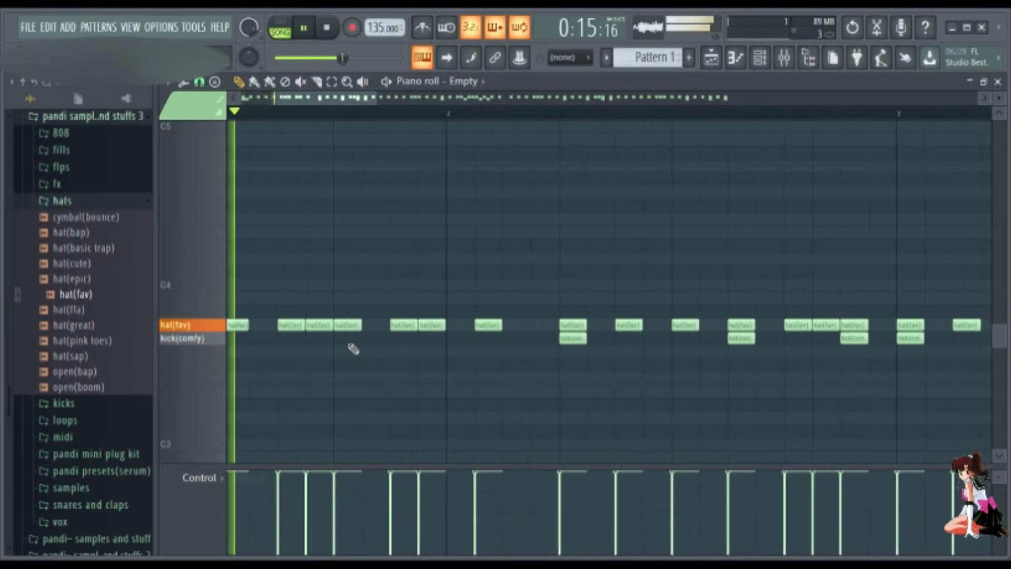
{"action": "key", "text": "space"}
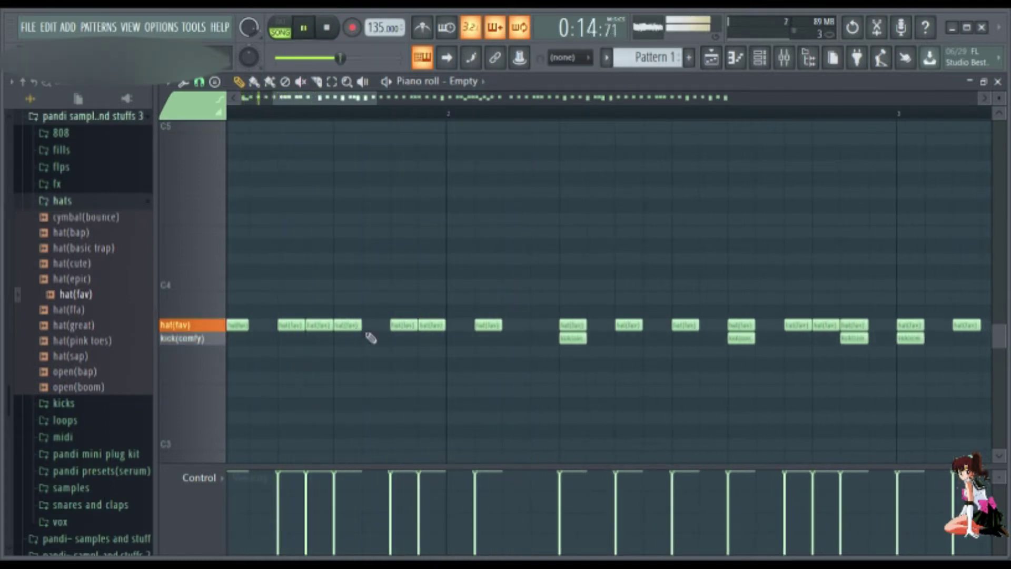
{"action": "left_click", "coordinate": [369, 330]}
{"action": "key", "text": "space"}
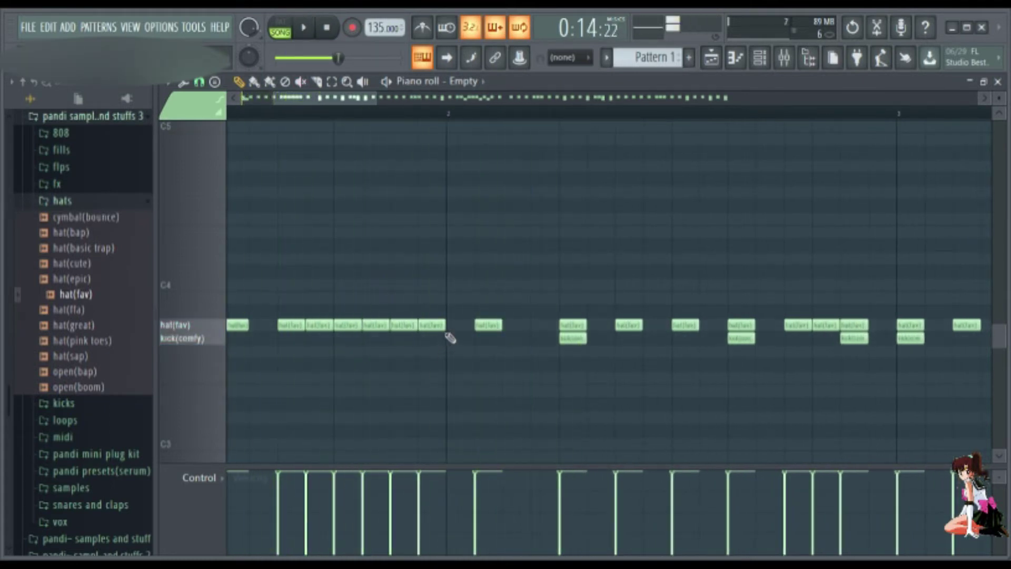
Step: Add a hat(fav) note on the downbeat of bar 2, delete the hat right after it and play the pattern
{"action": "left_click", "coordinate": [458, 326]}
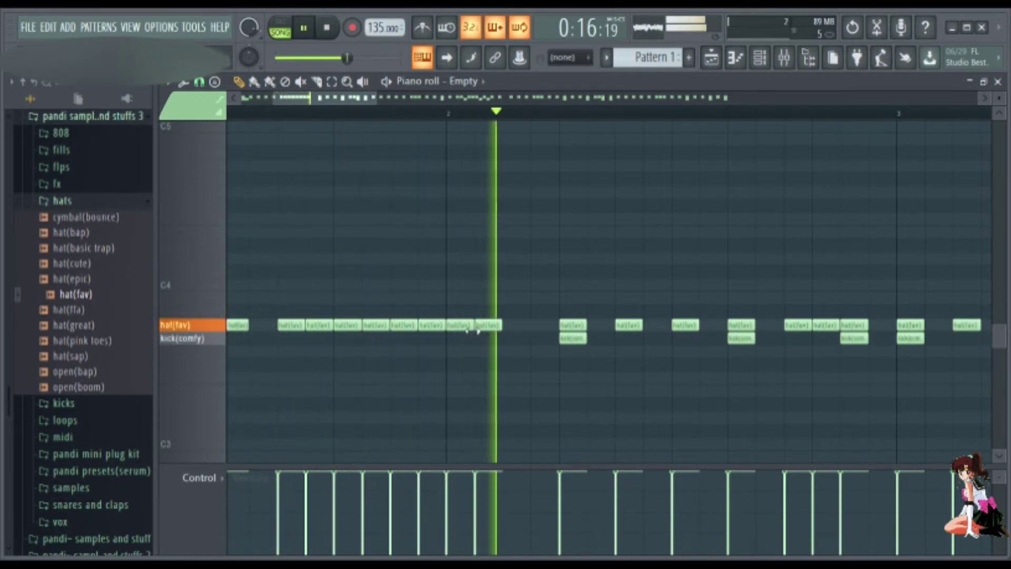
{"action": "key", "text": "space"}
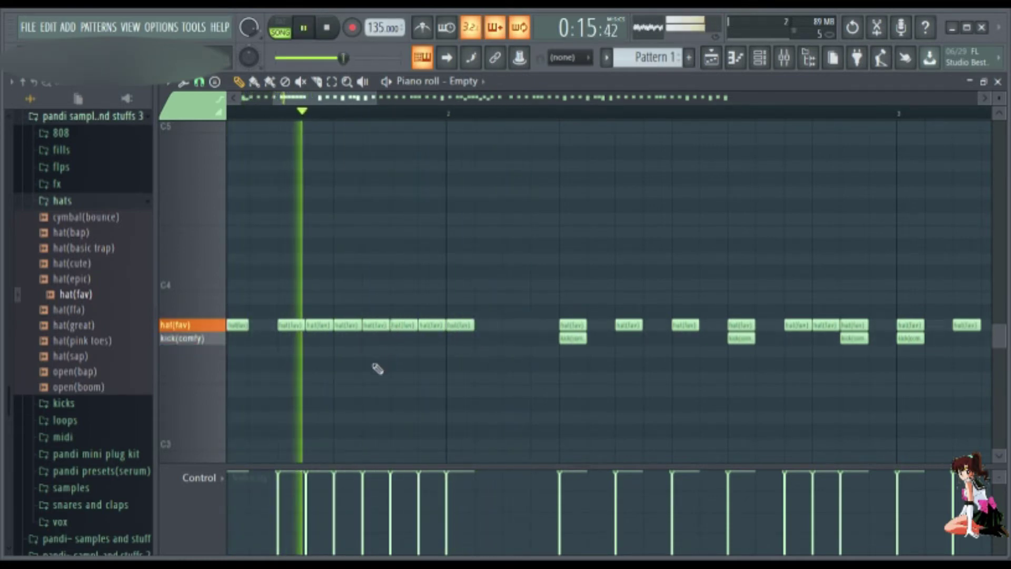
{"action": "key", "text": "space"}
{"action": "key", "text": "space"}
{"action": "key", "text": "space"}
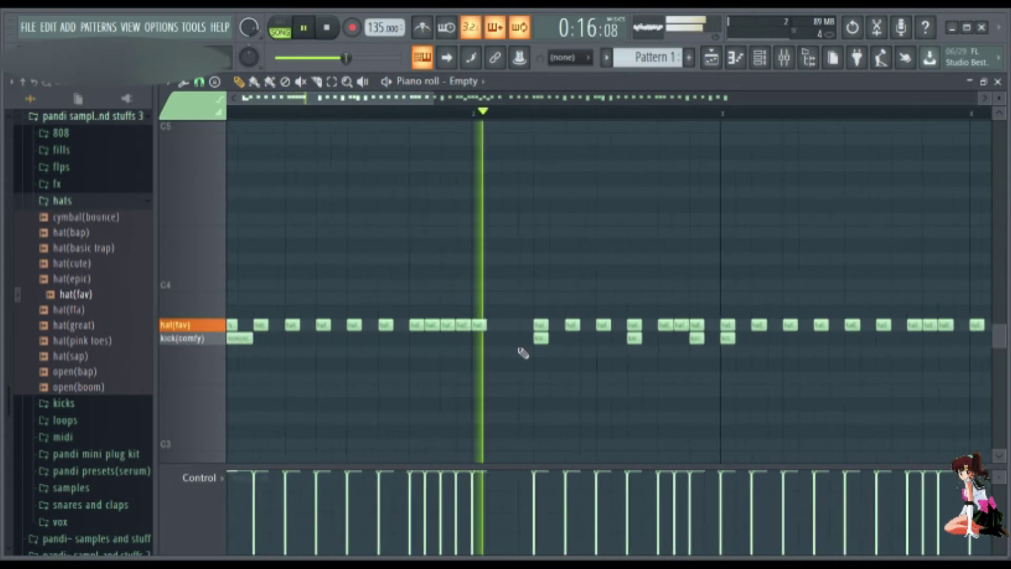
Step: Add a hat(fav) note in the gap after bar 2's downbeat and another just before bar 3
{"action": "scroll", "coordinate": [533, 350], "scroll_direction": "right", "scroll_amount": 3}
{"action": "key", "text": "space"}
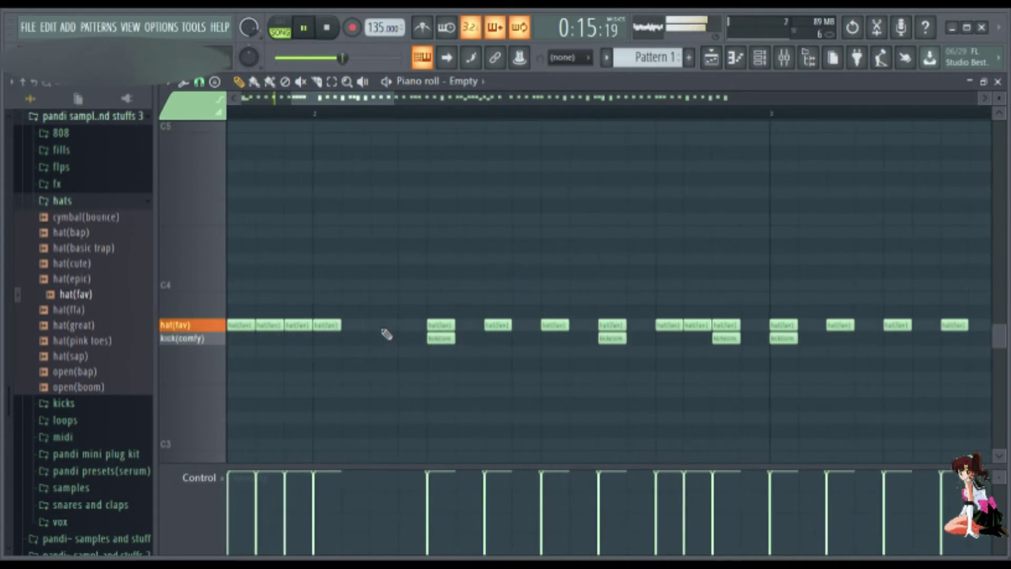
{"action": "left_click", "coordinate": [383, 328]}
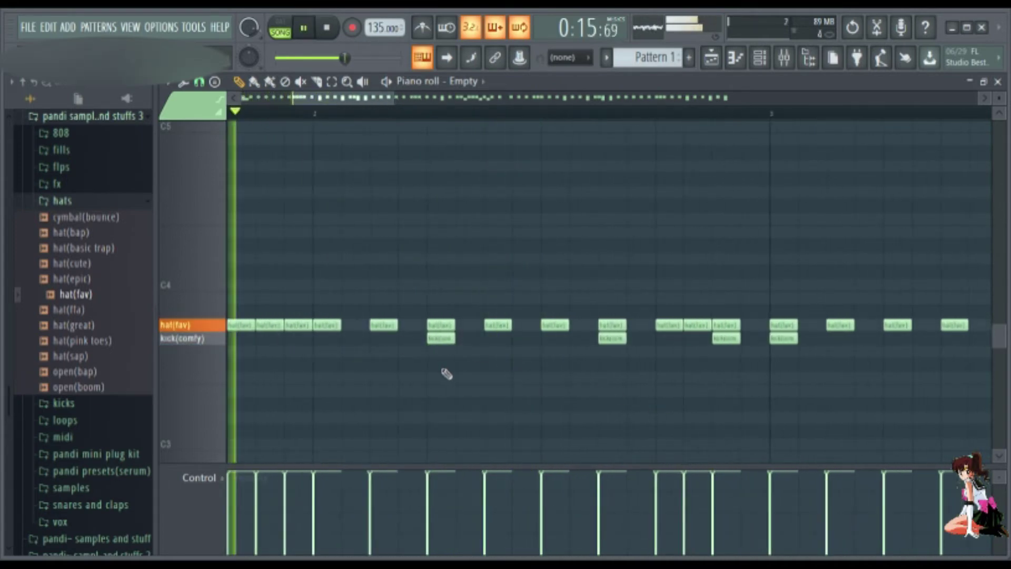
{"action": "left_click", "coordinate": [753, 325]}
{"action": "left_click_drag", "start_coordinate": [776, 325], "coordinate": [803, 326]}
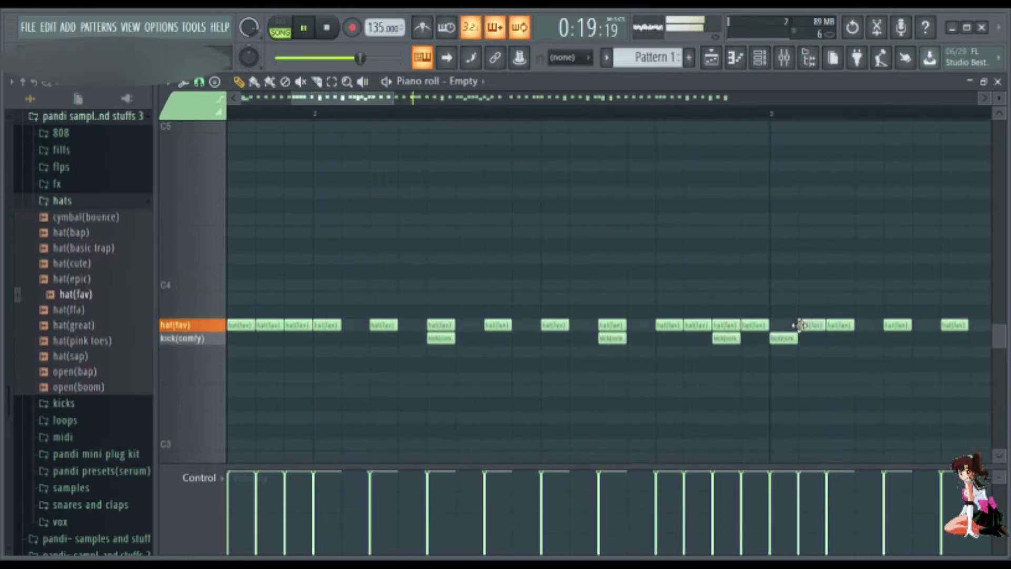
Step: Delete the hat(fav) note just before the bar 2 downbeat and replay the pattern
{"action": "scroll", "coordinate": [883, 395], "scroll_direction": "down", "scroll_amount": 2}
{"action": "scroll", "coordinate": [871, 382], "scroll_direction": "down", "scroll_amount": 4}
{"action": "scroll", "coordinate": [870, 381], "scroll_direction": "up", "scroll_amount": 2}
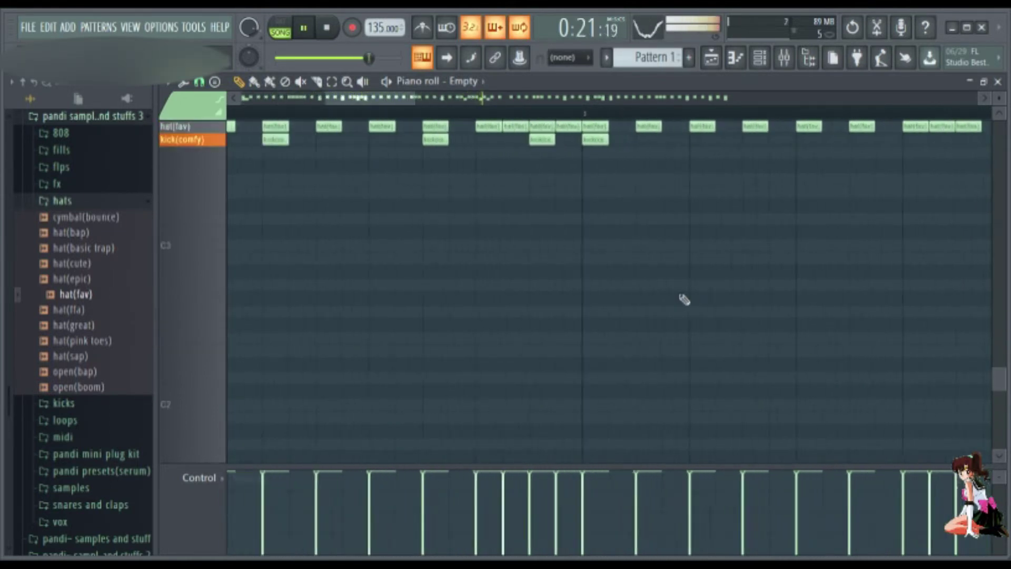
{"action": "scroll", "coordinate": [587, 284], "scroll_direction": "down", "scroll_amount": 2}
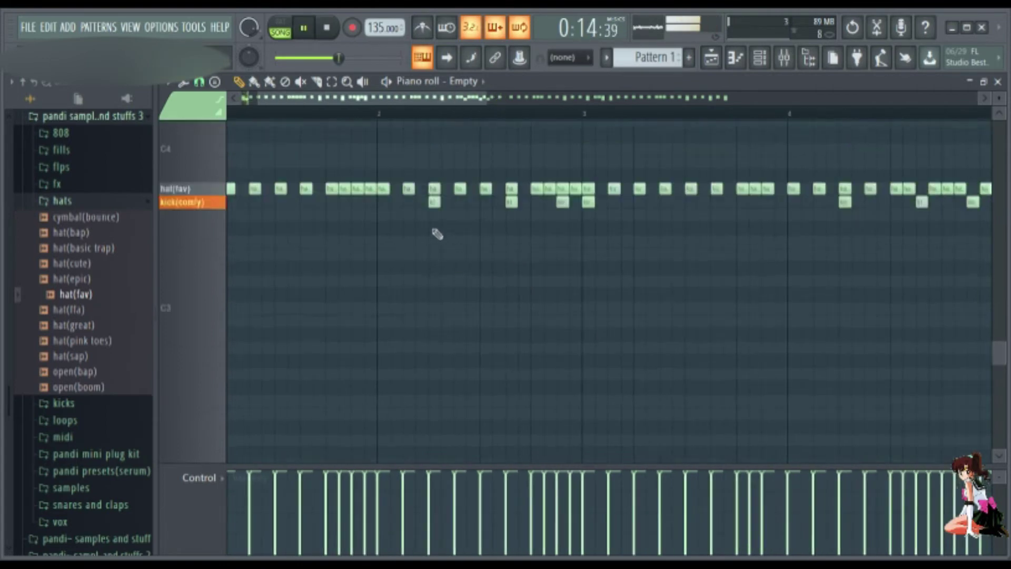
{"action": "scroll", "coordinate": [436, 233], "scroll_direction": "up", "scroll_amount": 3}
{"action": "scroll", "coordinate": [393, 321], "scroll_direction": "up", "scroll_amount": 3}
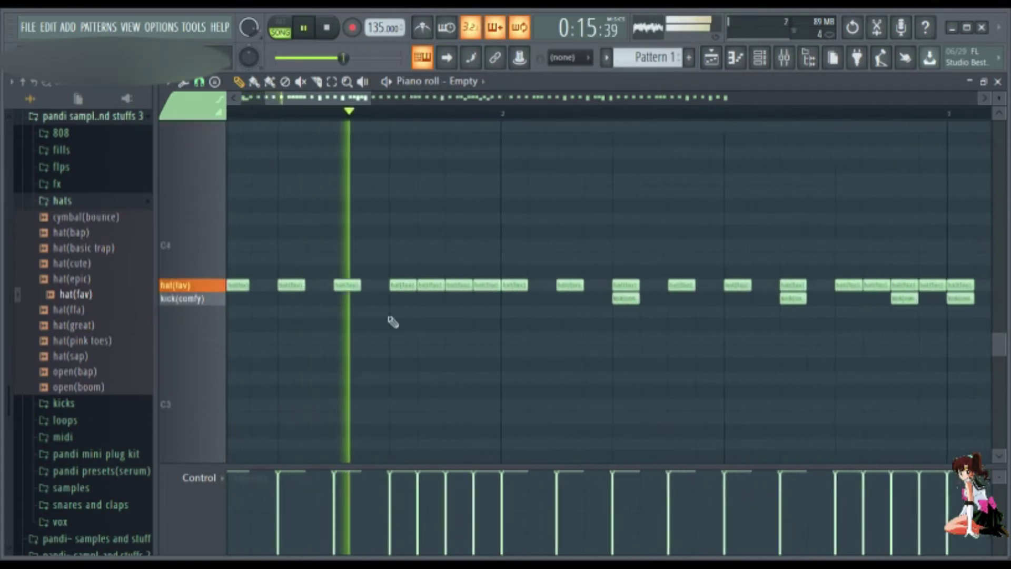
{"action": "right_click", "coordinate": [485, 288]}
{"action": "key", "text": "space"}
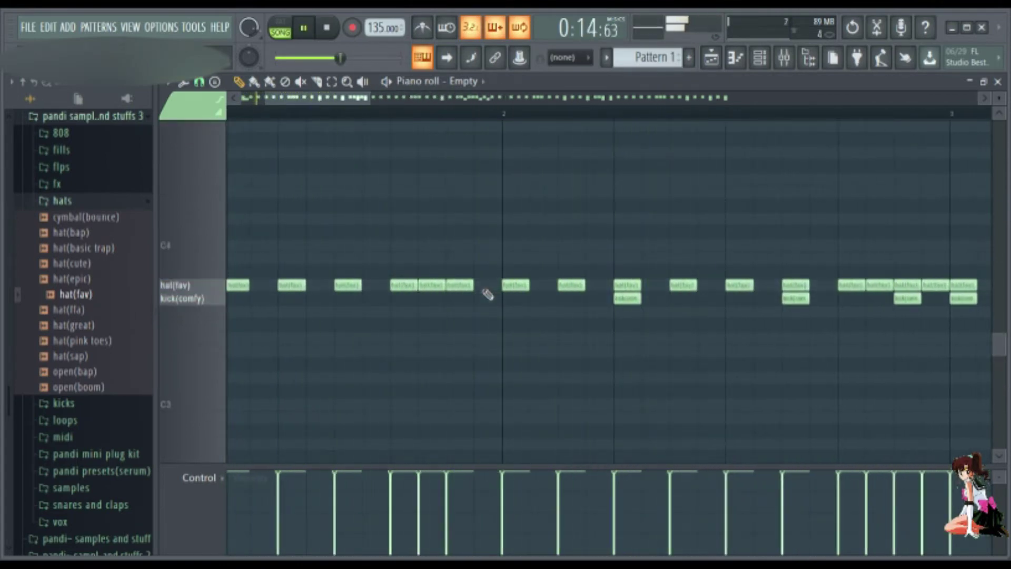
Step: Delete the hat(fav) note just before the bar 3 downbeat and play the pattern
{"action": "scroll", "coordinate": [479, 306], "scroll_direction": "down", "scroll_amount": 1}
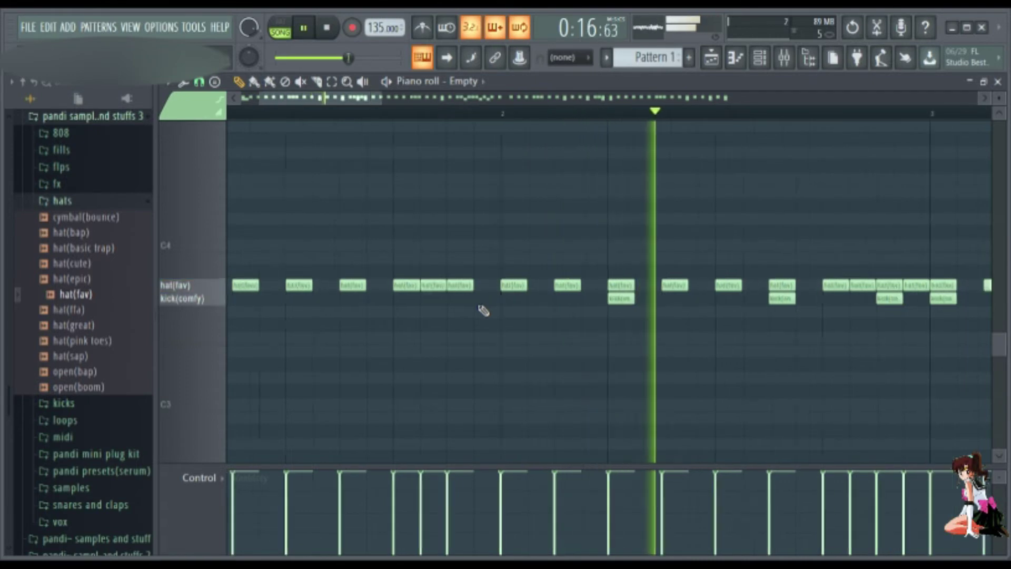
{"action": "scroll", "coordinate": [487, 319], "scroll_direction": "down", "scroll_amount": 3}
{"action": "scroll", "coordinate": [516, 337], "scroll_direction": "up", "scroll_amount": 2}
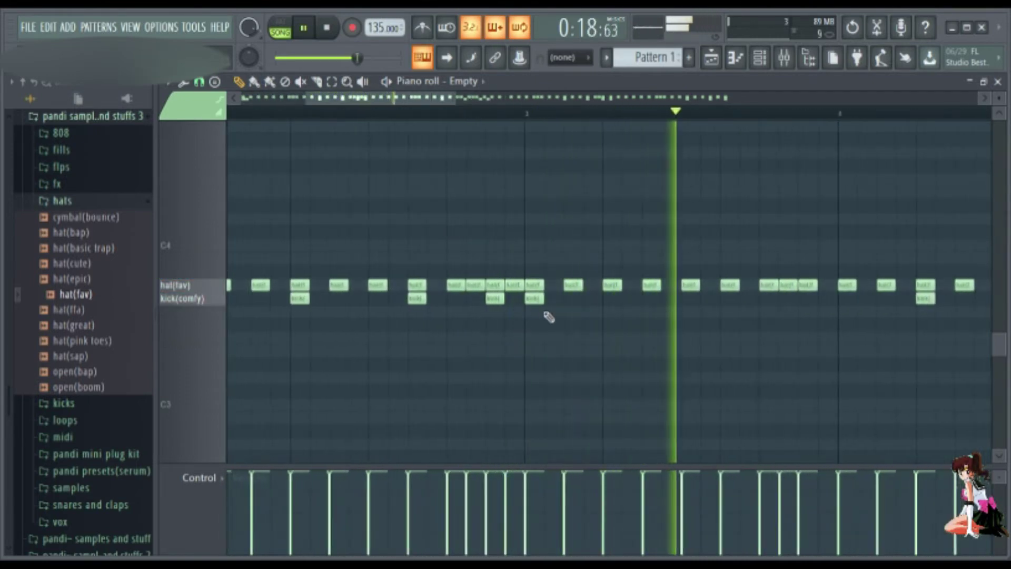
{"action": "right_click", "coordinate": [515, 287]}
{"action": "key", "text": "space"}
{"action": "scroll", "coordinate": [537, 323], "scroll_direction": "down", "scroll_amount": 2}
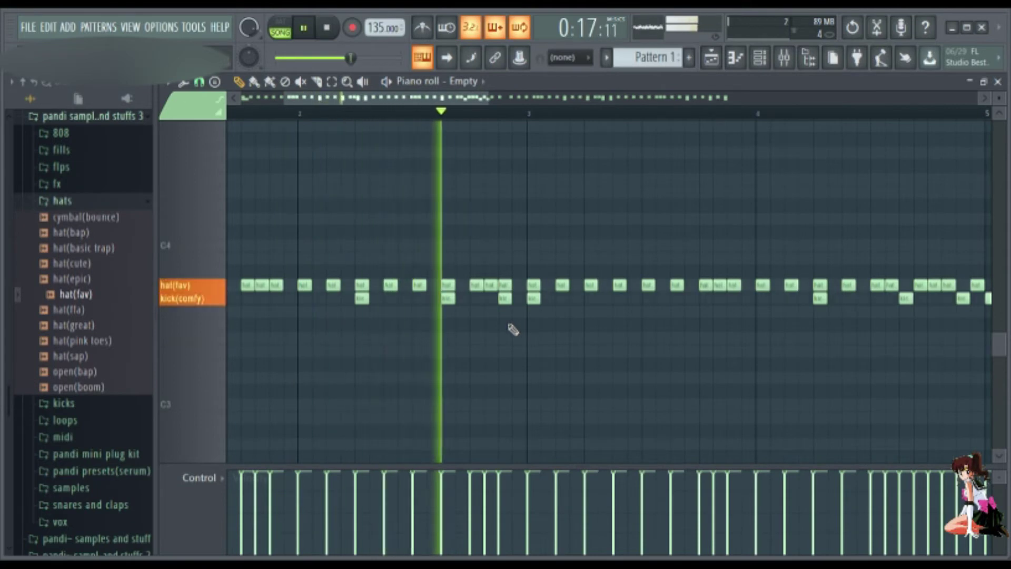
Step: Rearrange bar 4's hats so one lines up with the second kick, and add a hat(fav) note above the third kick
{"action": "scroll", "coordinate": [727, 370], "scroll_direction": "down", "scroll_amount": 2}
{"action": "scroll", "coordinate": [822, 390], "scroll_direction": "up", "scroll_amount": 3}
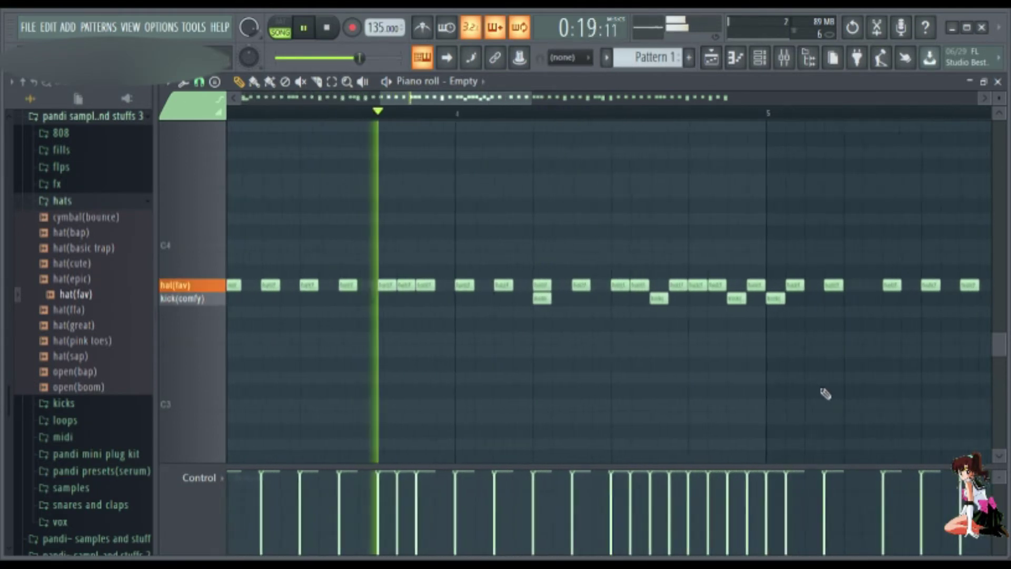
{"action": "scroll", "coordinate": [796, 395], "scroll_direction": "down", "scroll_amount": 2}
{"action": "scroll", "coordinate": [806, 400], "scroll_direction": "up", "scroll_amount": 3}
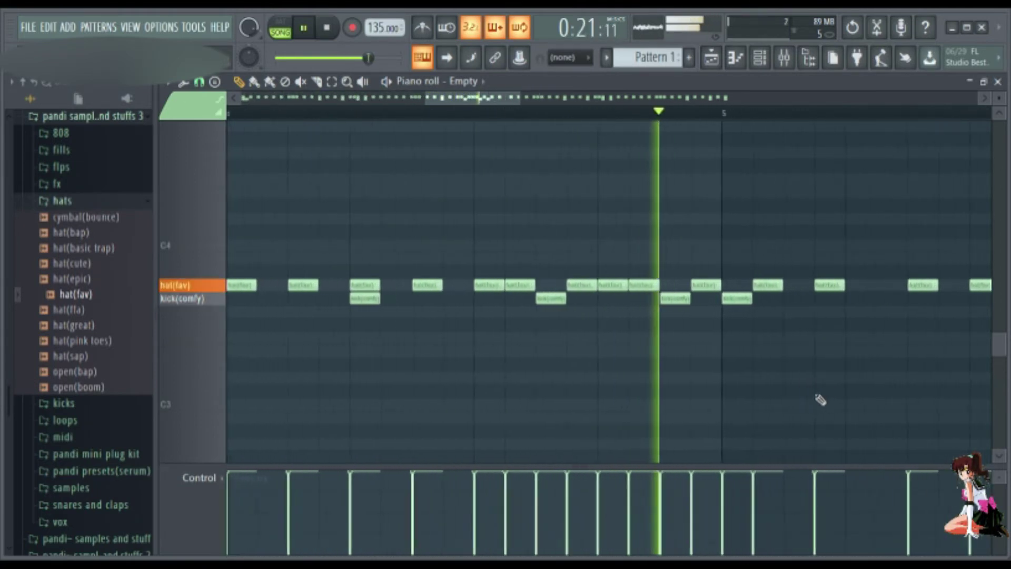
{"action": "scroll", "coordinate": [444, 121], "scroll_direction": "down", "scroll_amount": 2}
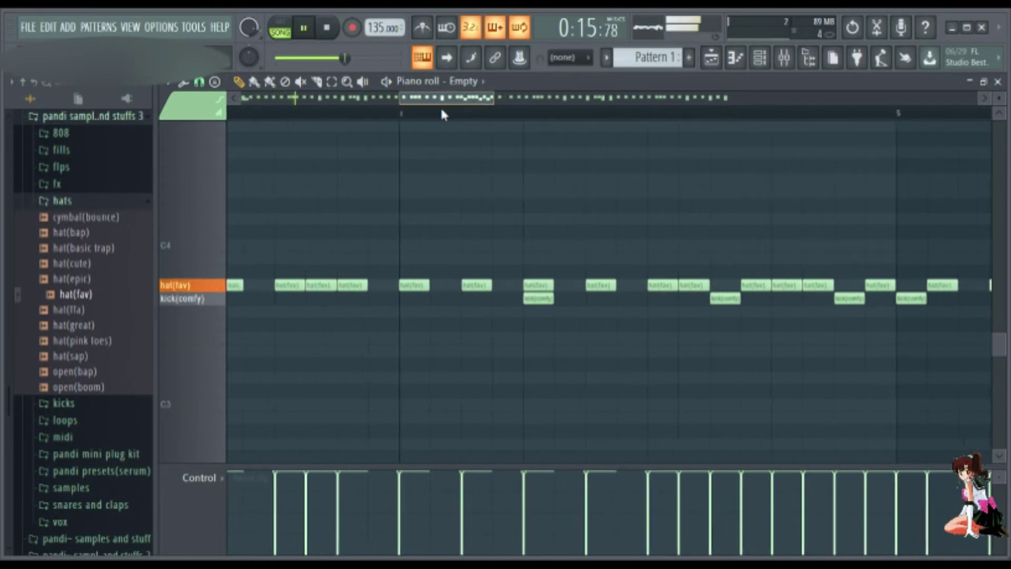
{"action": "key", "text": "space"}
{"action": "key", "text": "space"}
{"action": "scroll", "coordinate": [835, 384], "scroll_direction": "up", "scroll_amount": 3}
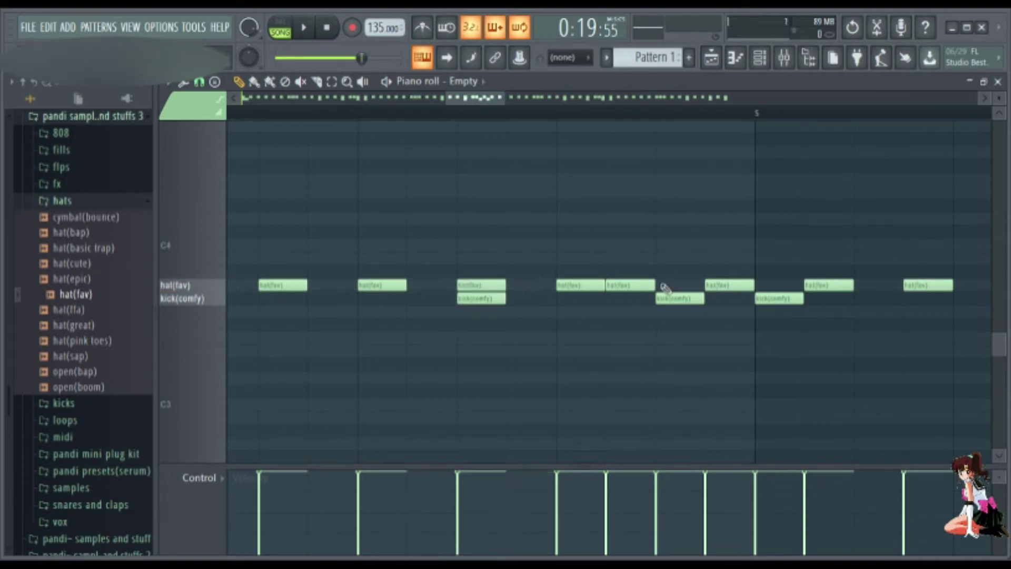
{"action": "left_click", "coordinate": [669, 285]}
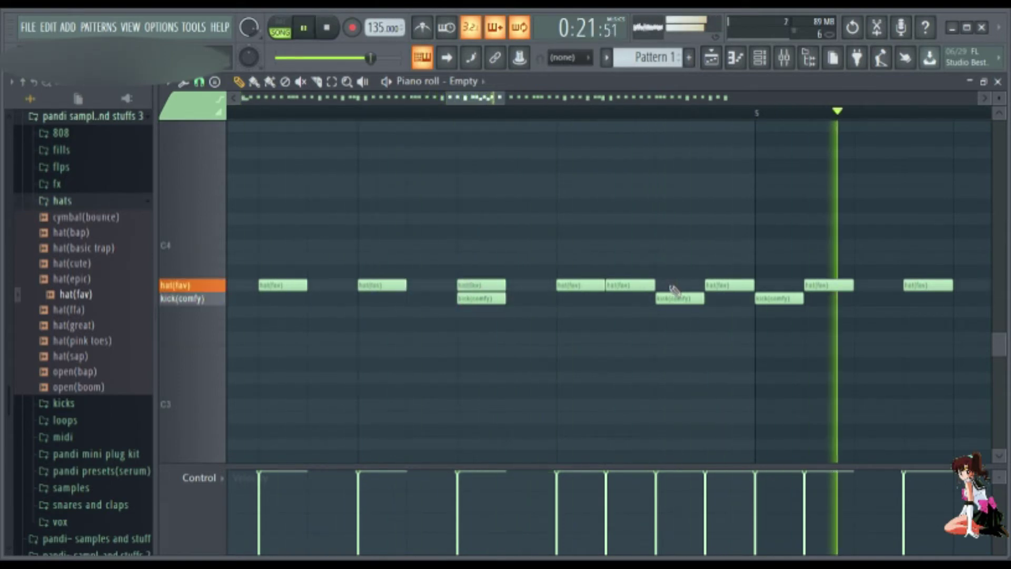
Step: Add a hat(fav) note on the bar 5 downbeat and re-space the two hats after it to an even eighth-note rhythm
{"action": "scroll", "coordinate": [669, 287], "scroll_direction": "down", "scroll_amount": 3}
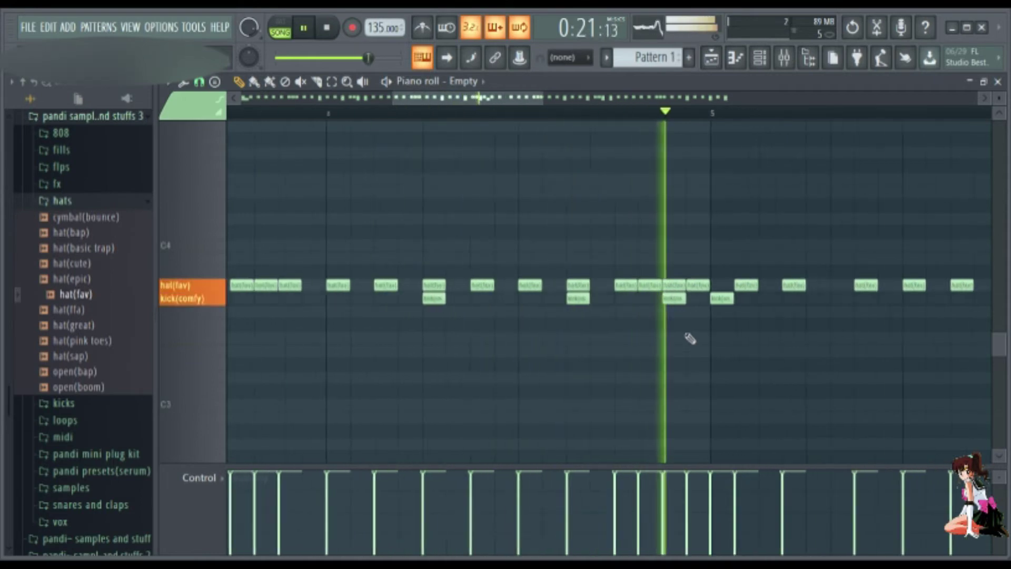
{"action": "scroll", "coordinate": [777, 378], "scroll_direction": "up", "scroll_amount": 1}
{"action": "scroll", "coordinate": [777, 379], "scroll_direction": "down", "scroll_amount": 1}
{"action": "key", "text": "space"}
{"action": "key", "text": "space"}
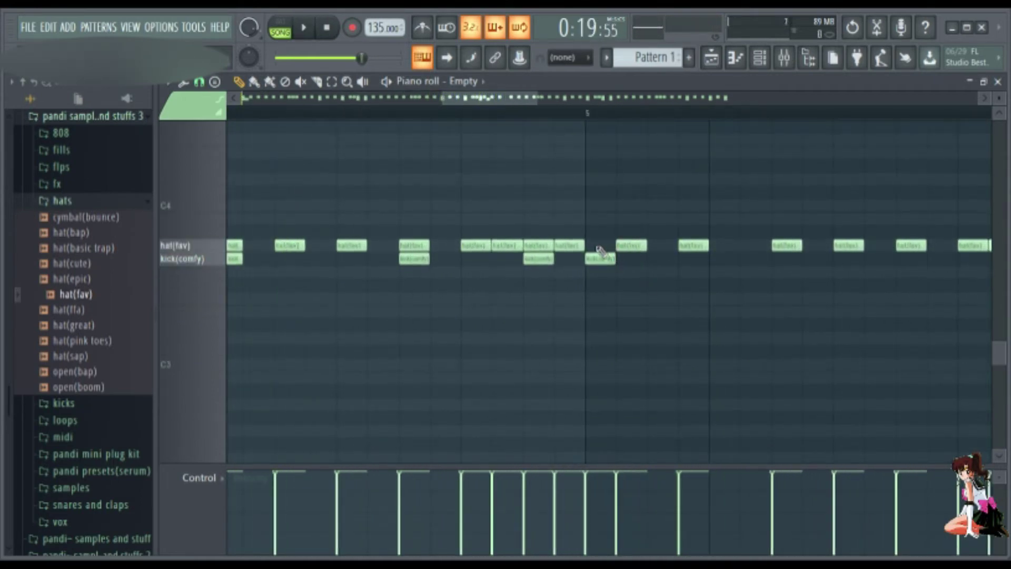
{"action": "scroll", "coordinate": [599, 255], "scroll_direction": "down", "scroll_amount": 3}
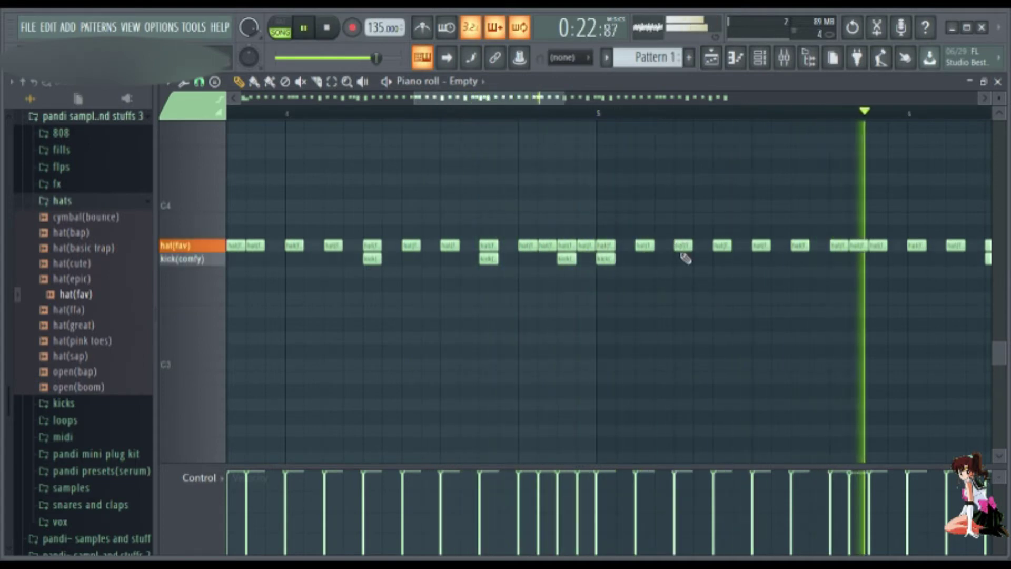
Step: Play through bars 5 and 6 and add a hat(fav) note just before the bar 7 downbeat
{"action": "scroll", "coordinate": [790, 346], "scroll_direction": "down", "scroll_amount": 3}
{"action": "scroll", "coordinate": [793, 345], "scroll_direction": "up", "scroll_amount": 2}
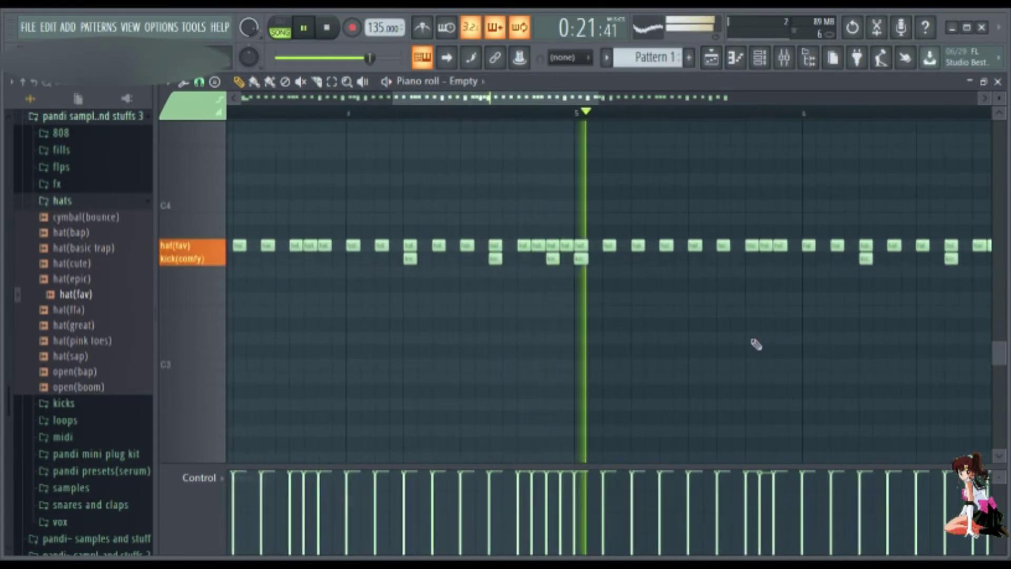
{"action": "scroll", "coordinate": [745, 348], "scroll_direction": "down", "scroll_amount": 2}
{"action": "scroll", "coordinate": [840, 362], "scroll_direction": "up", "scroll_amount": 3}
{"action": "scroll", "coordinate": [843, 364], "scroll_direction": "up", "scroll_amount": 1}
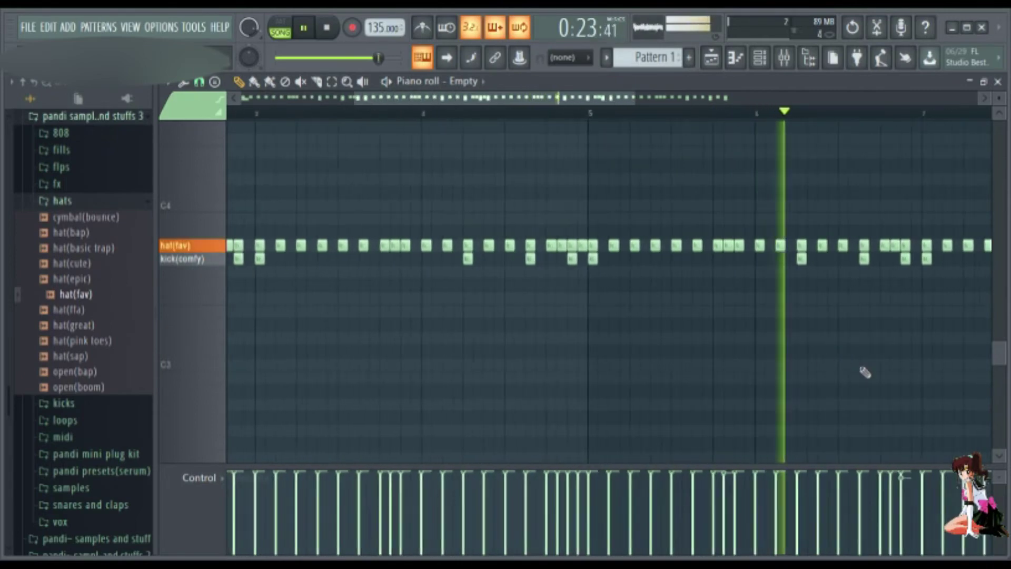
{"action": "key", "text": "space"}
{"action": "scroll", "coordinate": [857, 332], "scroll_direction": "down", "scroll_amount": 3}
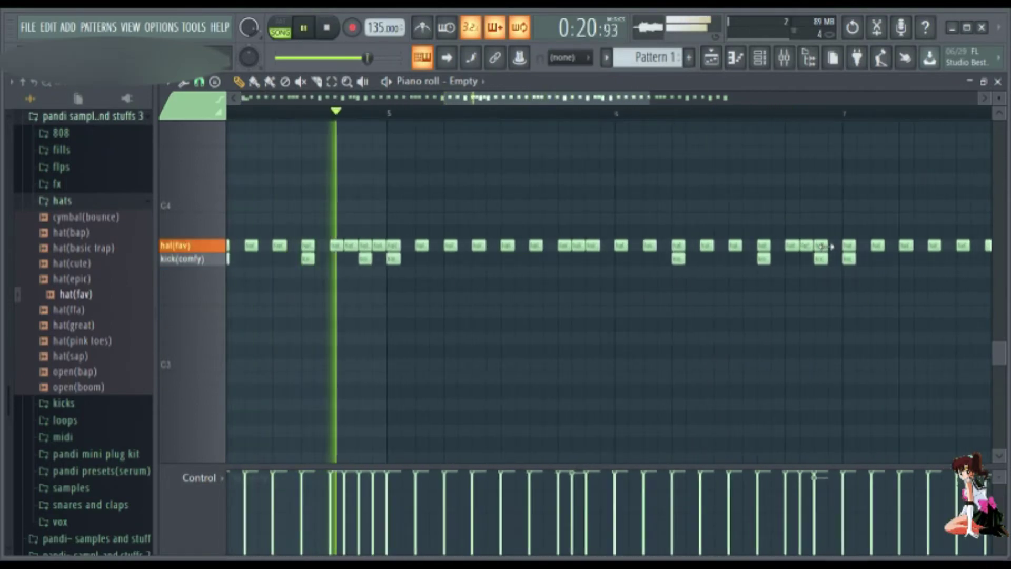
{"action": "scroll", "coordinate": [923, 360], "scroll_direction": "up", "scroll_amount": 3}
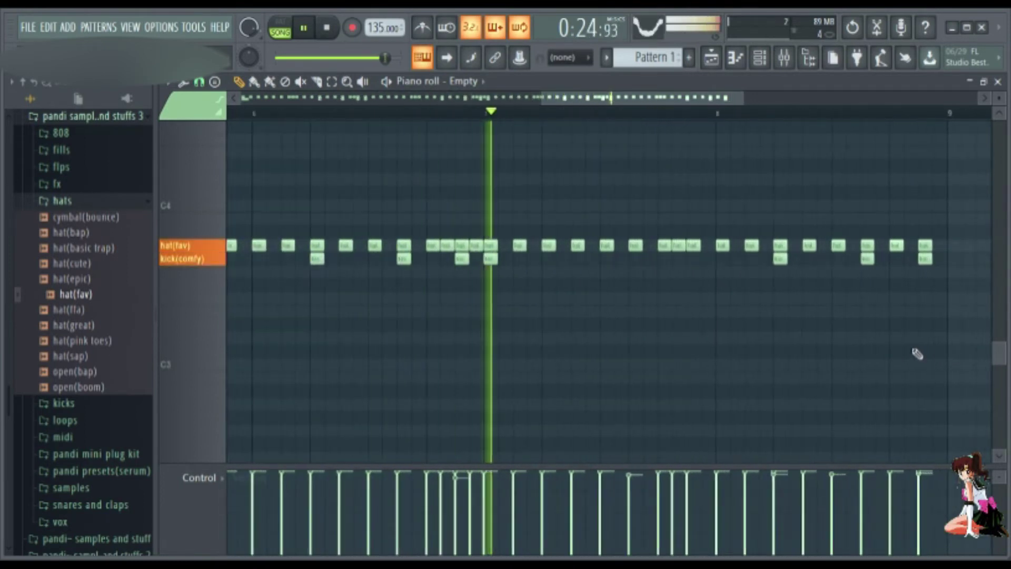
Step: Add hat(fav) notes on either side of the last kick in bar 8, play the result and close the piano roll
{"action": "scroll", "coordinate": [954, 353], "scroll_direction": "up", "scroll_amount": 1}
{"action": "scroll", "coordinate": [954, 352], "scroll_direction": "up", "scroll_amount": 2}
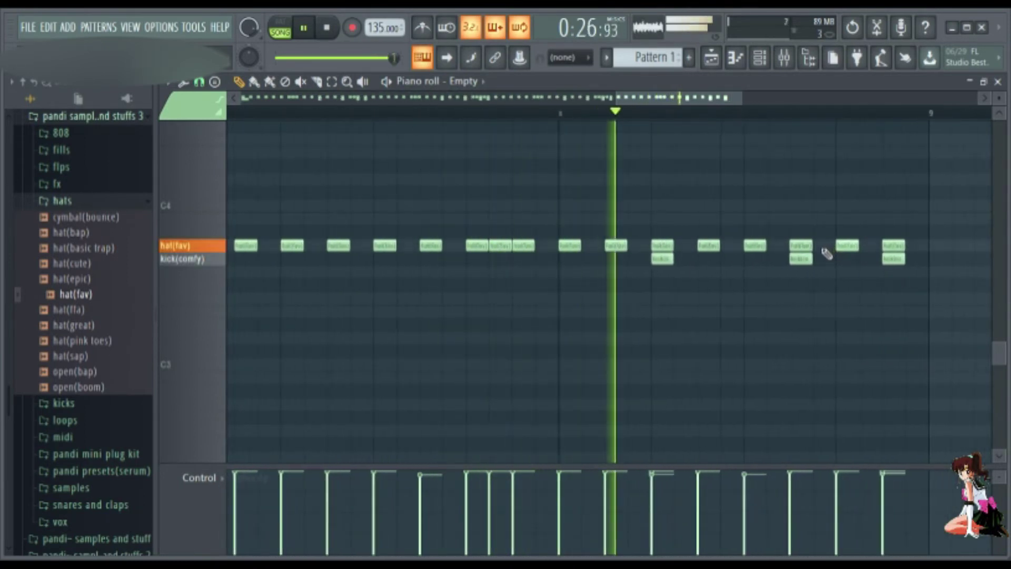
{"action": "key", "text": "space"}
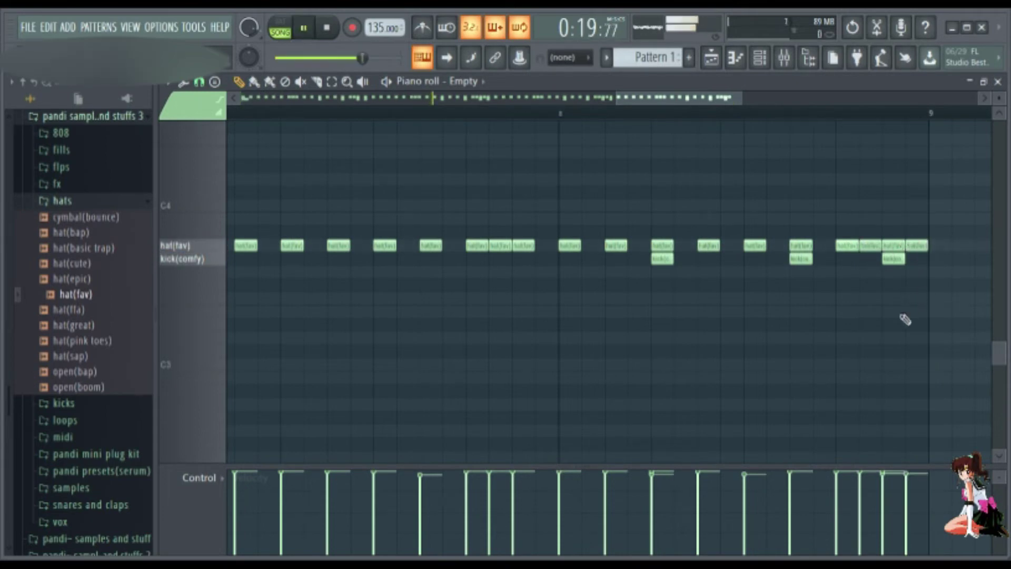
{"action": "scroll", "coordinate": [890, 332], "scroll_direction": "down", "scroll_amount": 3}
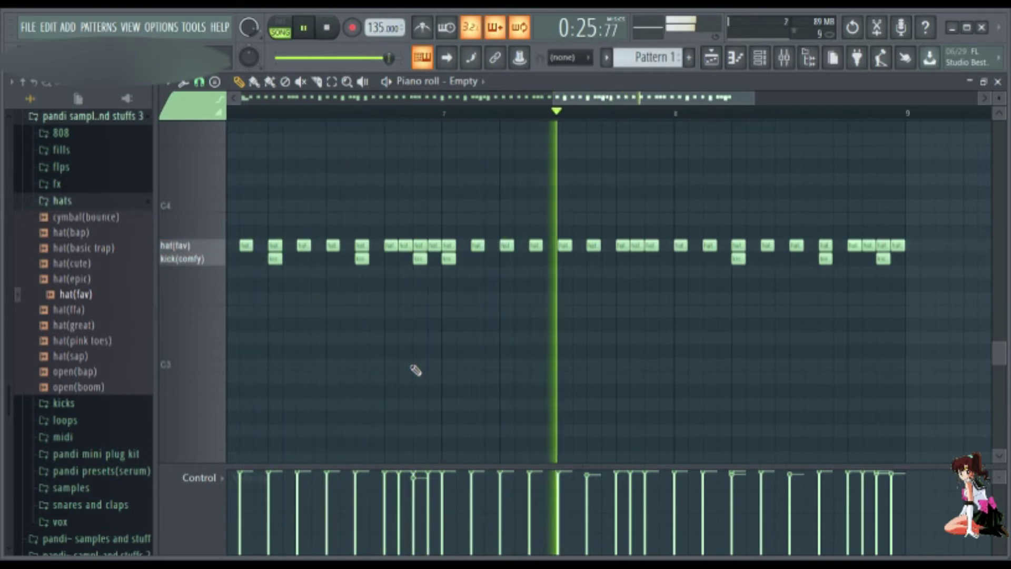
{"action": "key", "text": "F7"}
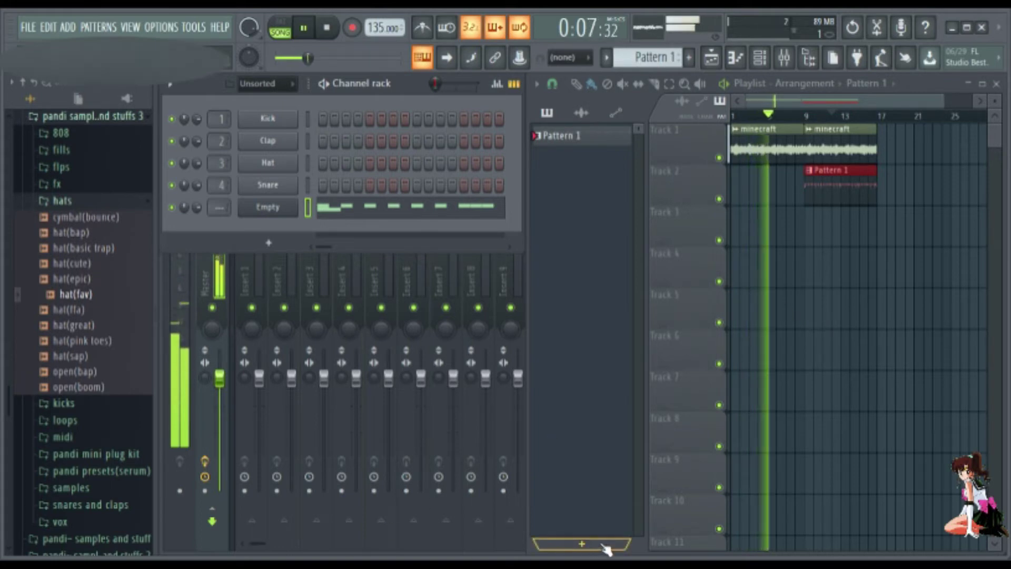
Step: Duplicate the bar 9 minecraft and Pattern 1 clips to bar 17, and copy the minecraft clip once more to bar 25
{"action": "scroll", "coordinate": [847, 316], "scroll_direction": "up", "scroll_amount": 2}
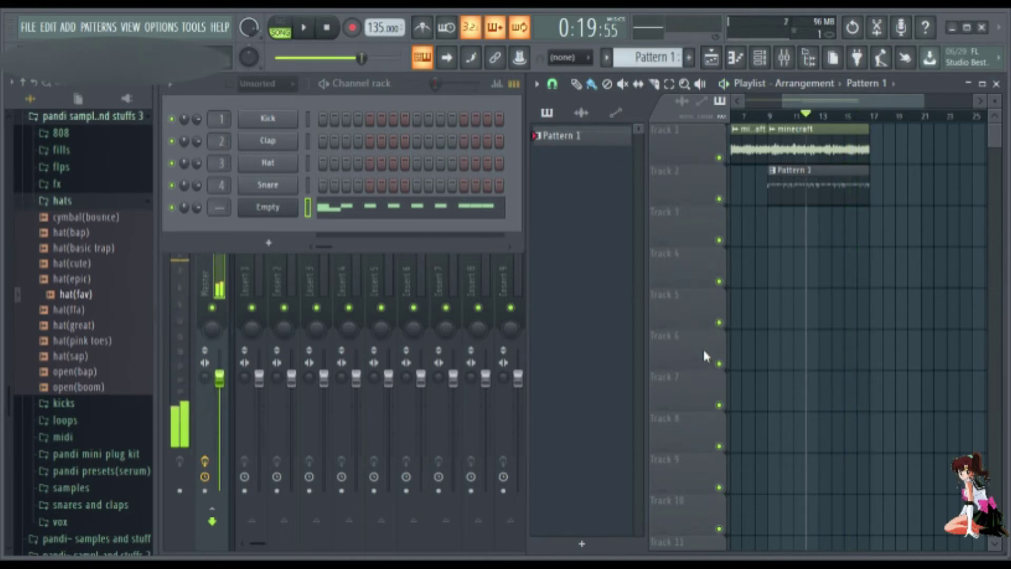
{"action": "left_click_drag", "start_coordinate": [767, 287], "coordinate": [880, 118]}
{"action": "key", "text": "ctrl+b"}
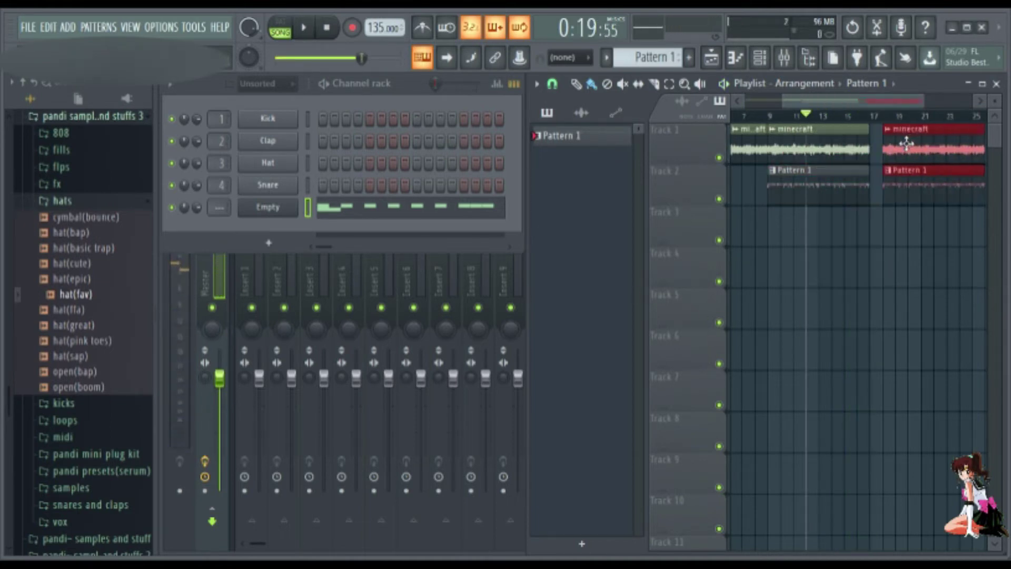
{"action": "scroll", "coordinate": [890, 273], "scroll_direction": "right", "scroll_amount": 5}
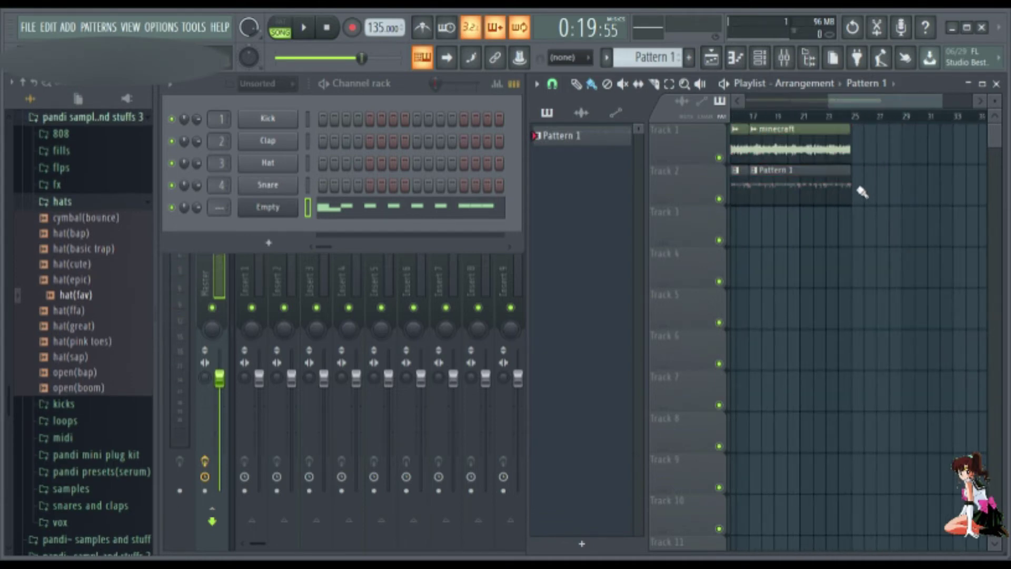
{"action": "left_click_drag", "start_coordinate": [772, 139], "coordinate": [878, 146], "text": "shift"}
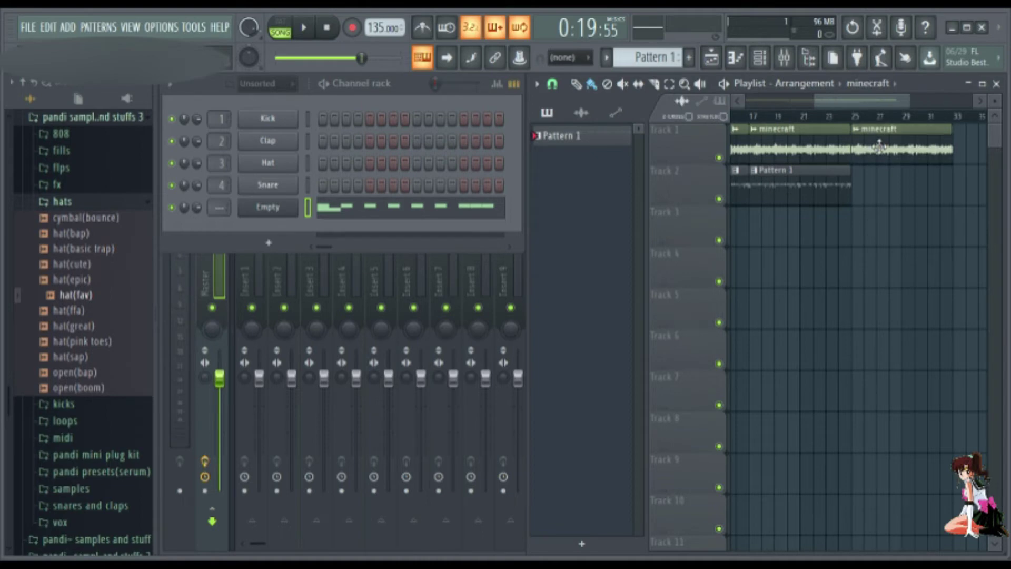
Step: Create a new empty pattern and name it beat 2
{"action": "left_click", "coordinate": [689, 57]}
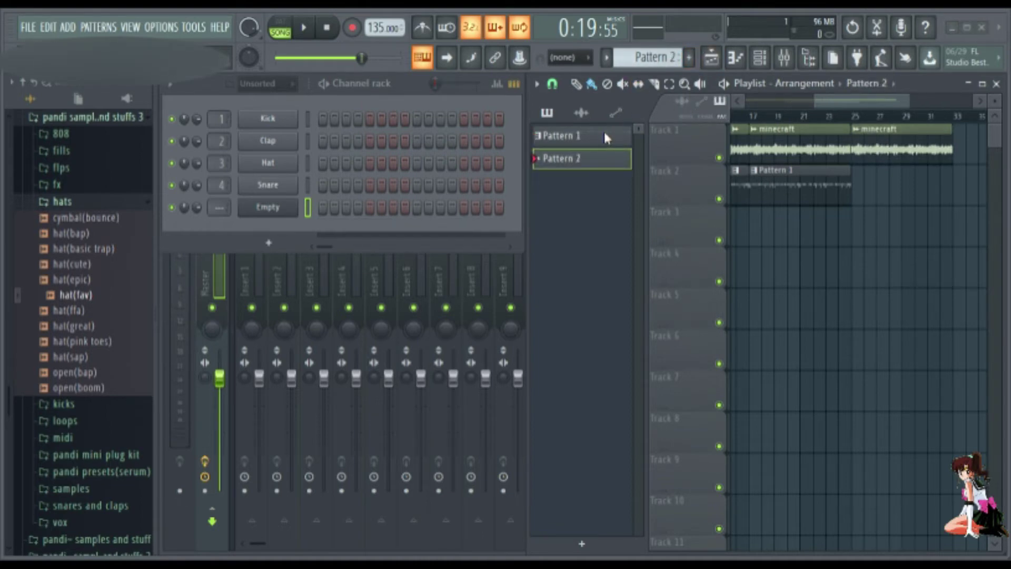
{"action": "type", "text": "beat 2"}
{"action": "key", "text": "Return"}
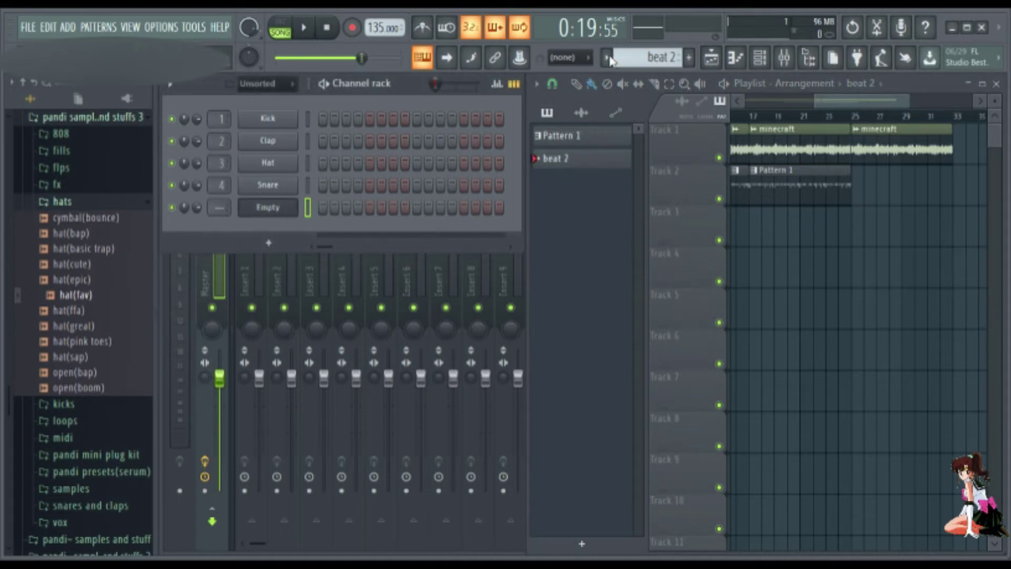
Step: Copy the Empty channel's notes from Pattern 1 into beat 2 and place a beat 2 clip on Track 2 at bar 25
{"action": "scroll", "coordinate": [638, 53], "scroll_direction": "up", "scroll_amount": 1}
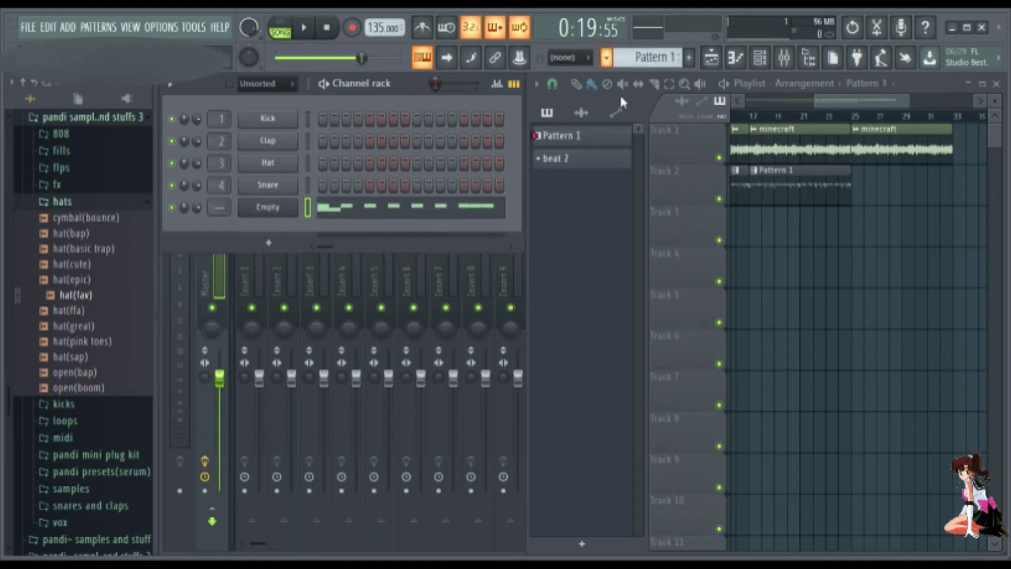
{"action": "left_click", "coordinate": [553, 158]}
{"action": "right_click", "coordinate": [278, 209]}
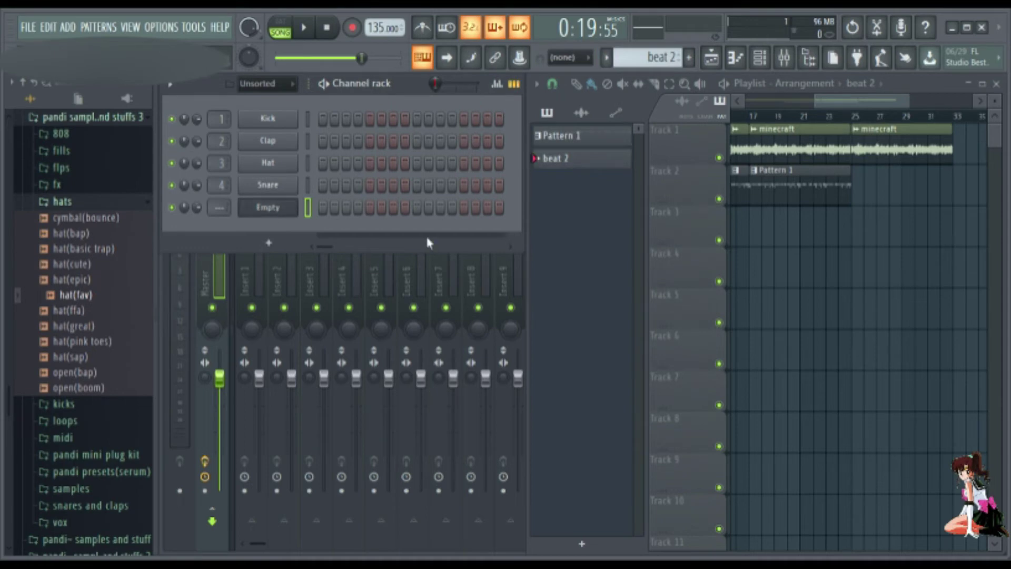
{"action": "left_click", "coordinate": [426, 233]}
{"action": "left_click", "coordinate": [859, 183]}
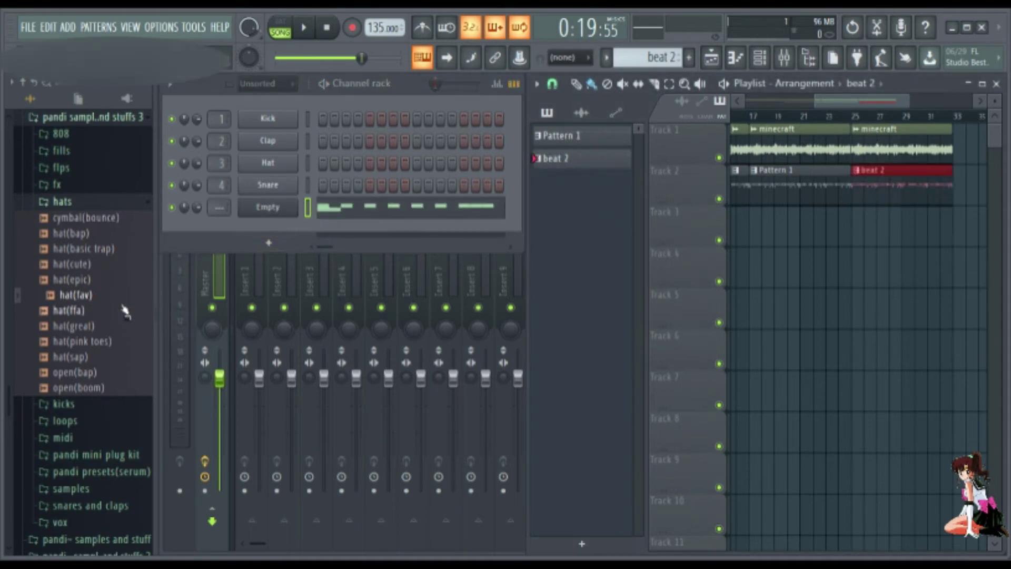
Step: Audition clap and snare samples from the snares and claps folder, including clap(wavy), clap(clapp) and snare(it do how it be)
{"action": "left_click", "coordinate": [71, 202]}
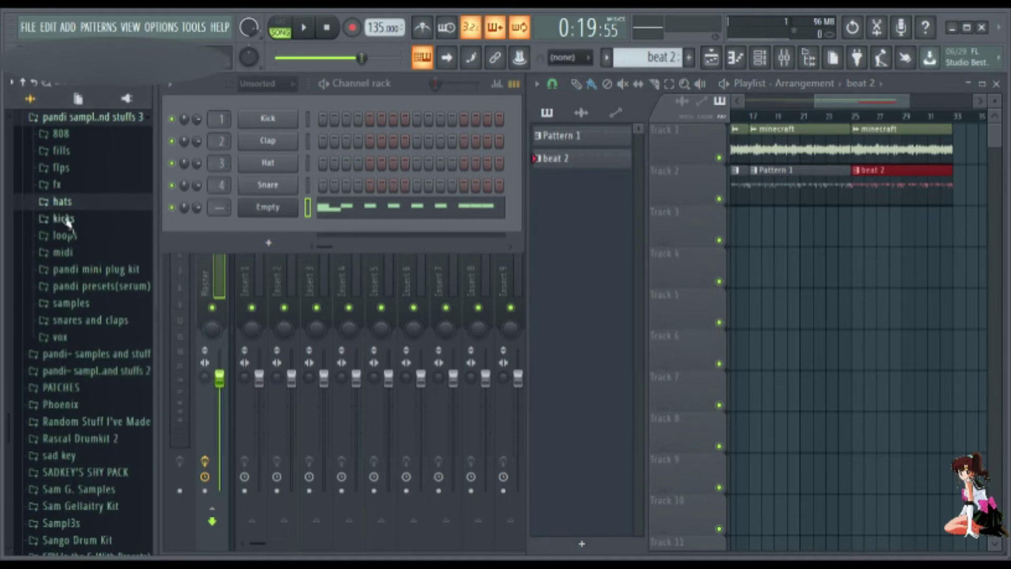
{"action": "left_click", "coordinate": [90, 320]}
{"action": "left_click", "coordinate": [91, 332]}
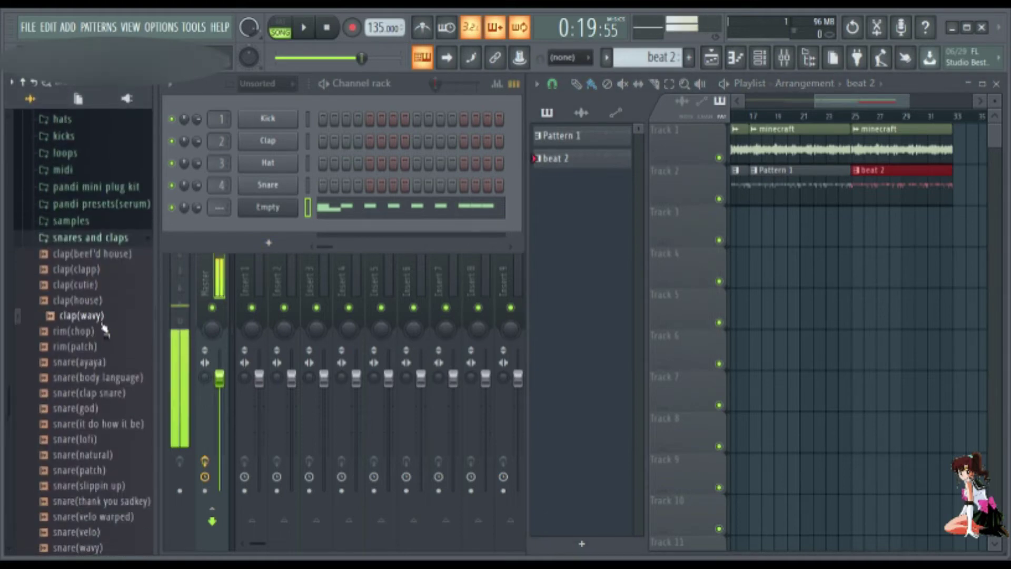
{"action": "left_click", "coordinate": [90, 285]}
{"action": "left_click", "coordinate": [86, 273]}
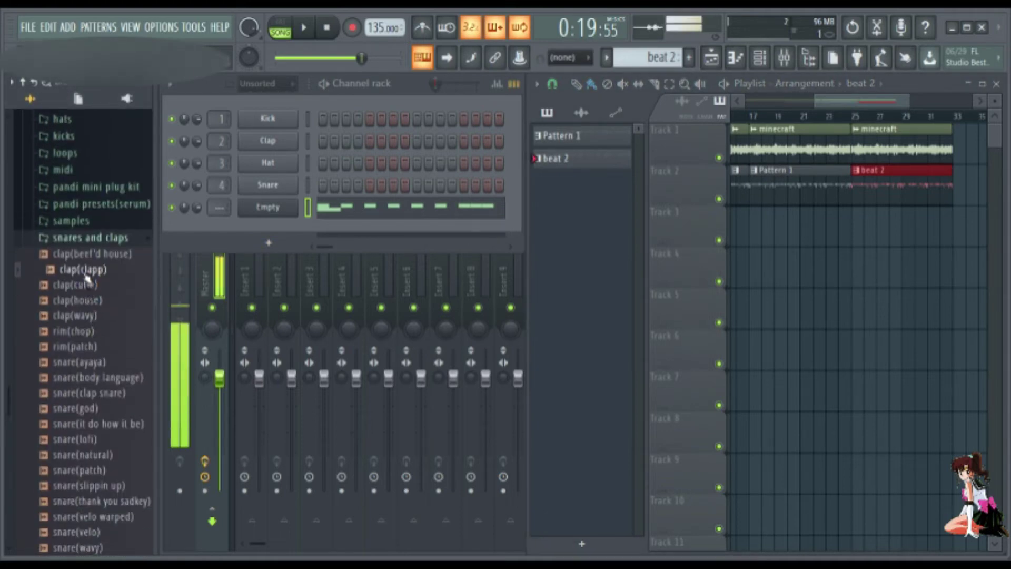
{"action": "scroll", "coordinate": [86, 275], "scroll_direction": "down", "scroll_amount": 3}
{"action": "left_click", "coordinate": [84, 249]}
{"action": "left_click", "coordinate": [84, 246]}
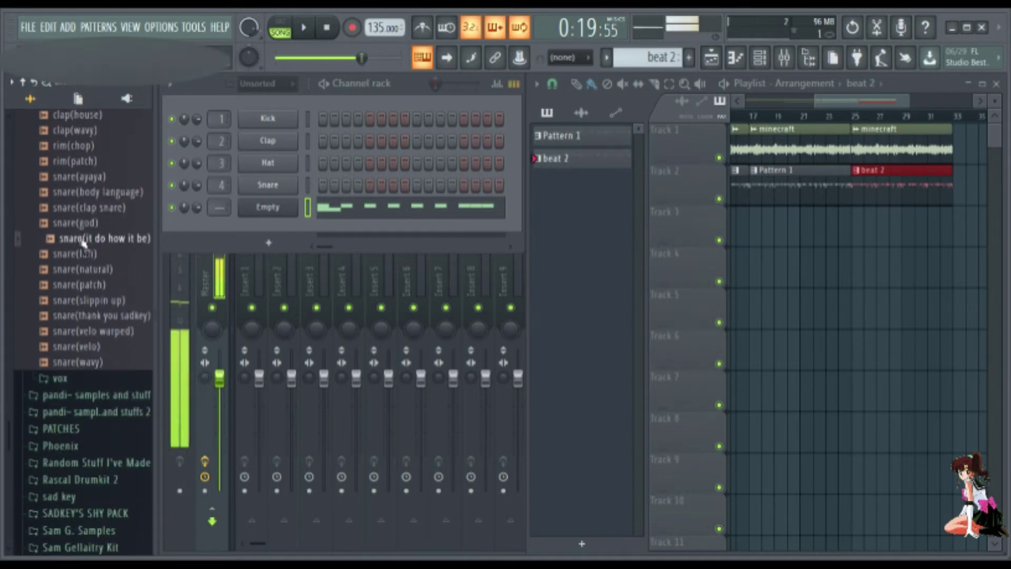
{"action": "scroll", "coordinate": [87, 295], "scroll_direction": "up", "scroll_amount": 2}
{"action": "left_click", "coordinate": [77, 332]}
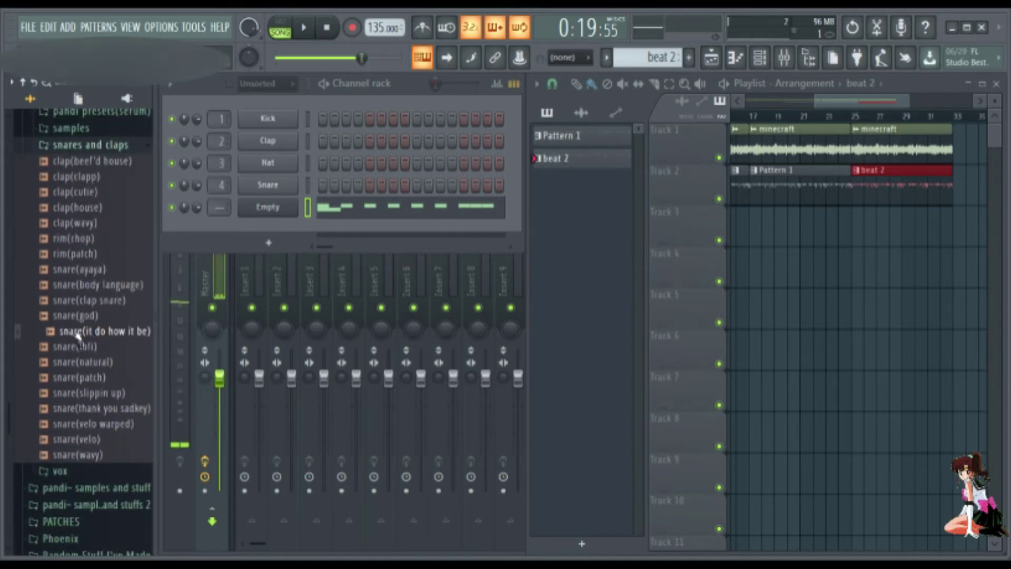
Step: Load snare(it do how it be) onto the empty FPC pad above kick(comfy), test it and close FPC
{"action": "left_click", "coordinate": [269, 213]}
{"action": "left_click_drag", "start_coordinate": [92, 331], "coordinate": [290, 298]}
{"action": "left_click", "coordinate": [285, 298]}
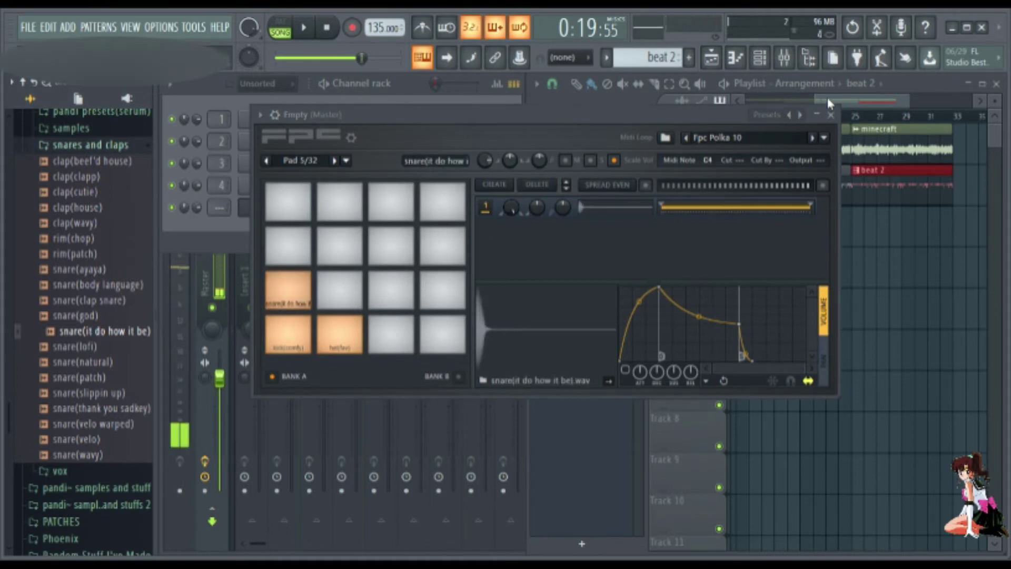
{"action": "left_click", "coordinate": [831, 114]}
Step: Record snare(it do how it be) hits live into beat 2 while the song plays from bar 25
{"action": "left_click", "coordinate": [852, 125]}
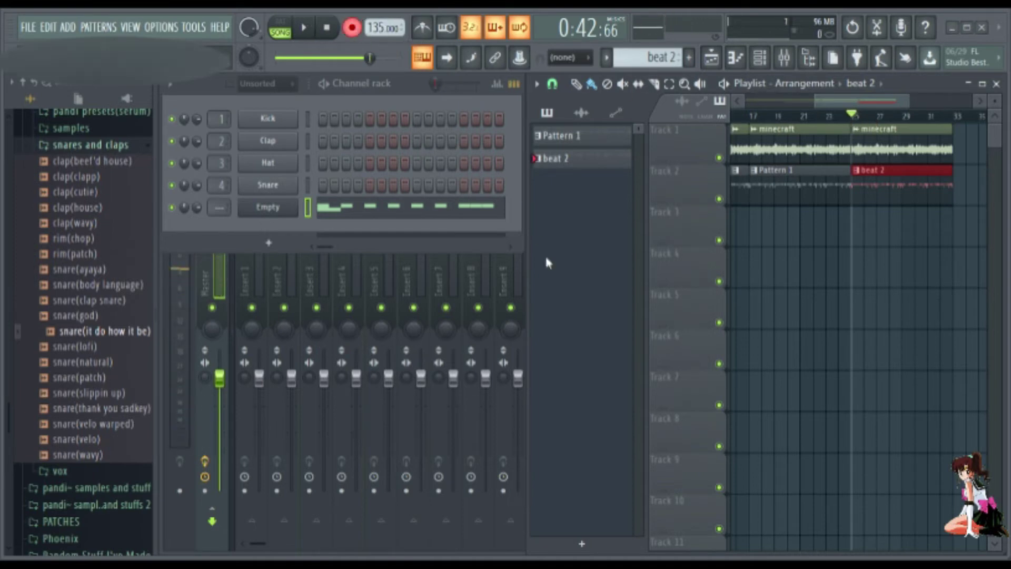
{"action": "left_click", "coordinate": [303, 33]}
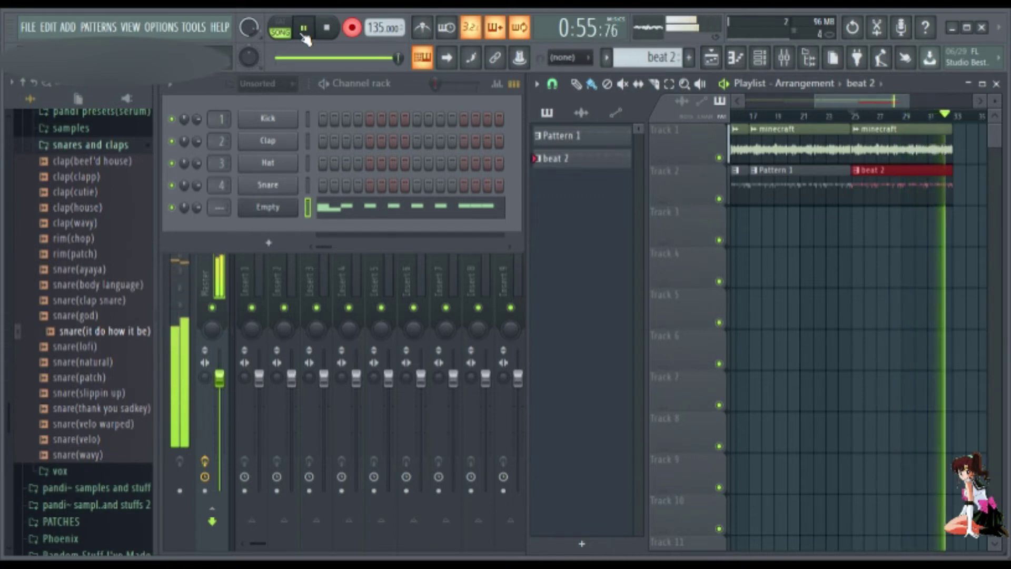
{"action": "left_click", "coordinate": [304, 27]}
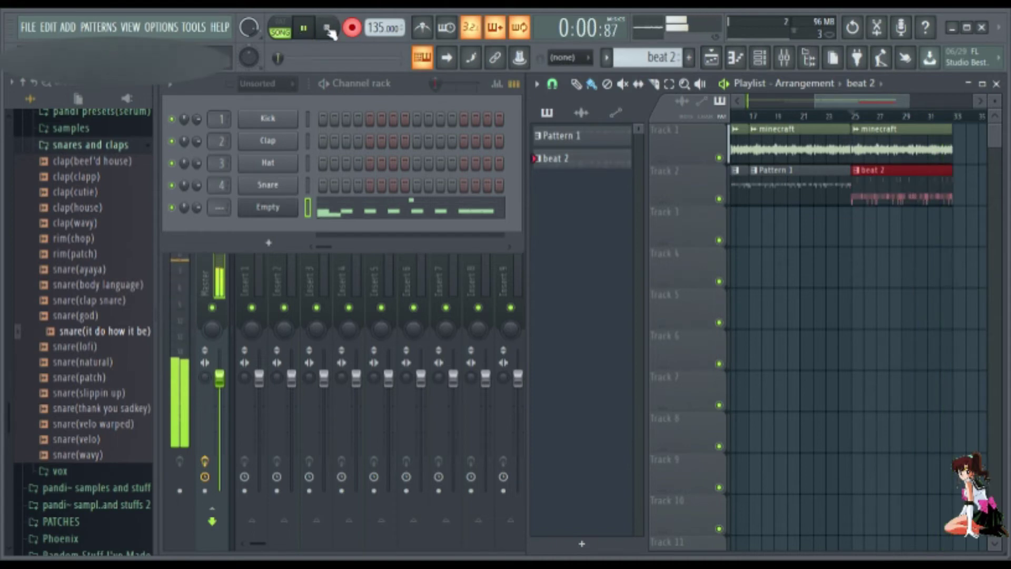
{"action": "left_click", "coordinate": [327, 27]}
Step: Open the beat 2 notes in the piano roll and quantize the recorded snare hits to the grid
{"action": "double_click", "coordinate": [866, 171]}
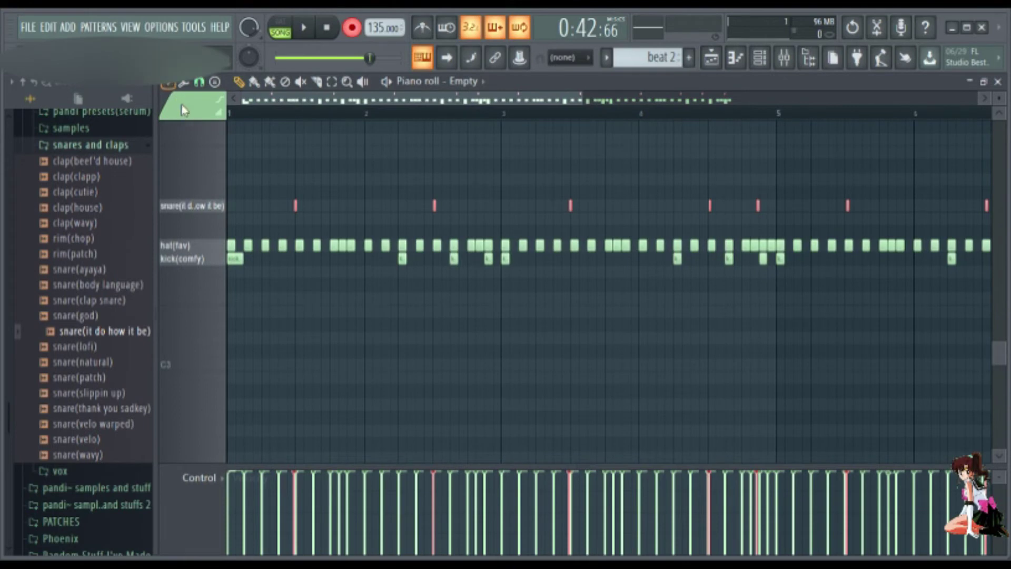
{"action": "key", "text": "ctrl+q"}
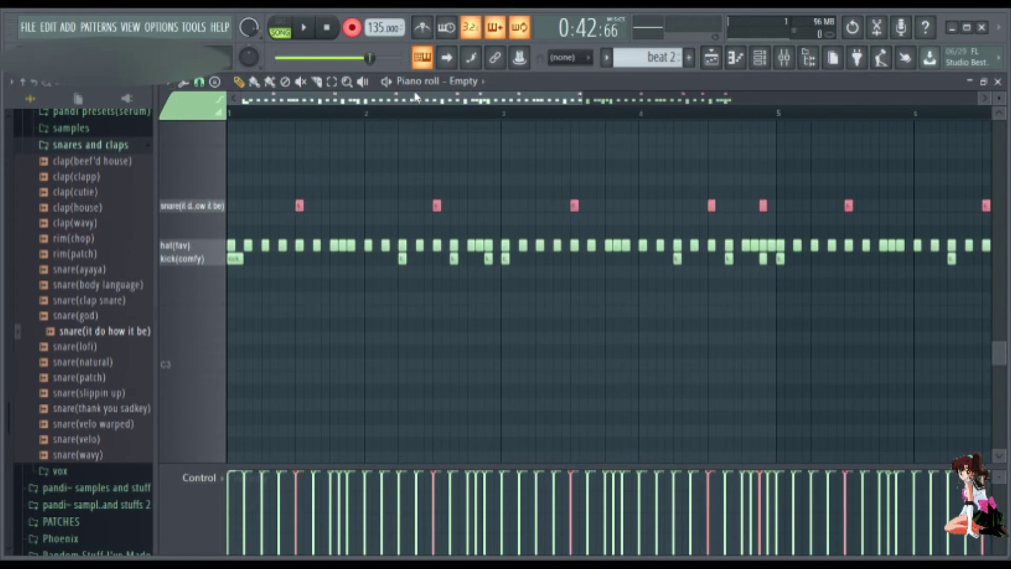
{"action": "scroll", "coordinate": [318, 141], "scroll_direction": "up", "scroll_amount": 2}
{"action": "left_click_drag", "start_coordinate": [323, 100], "coordinate": [211, 133]}
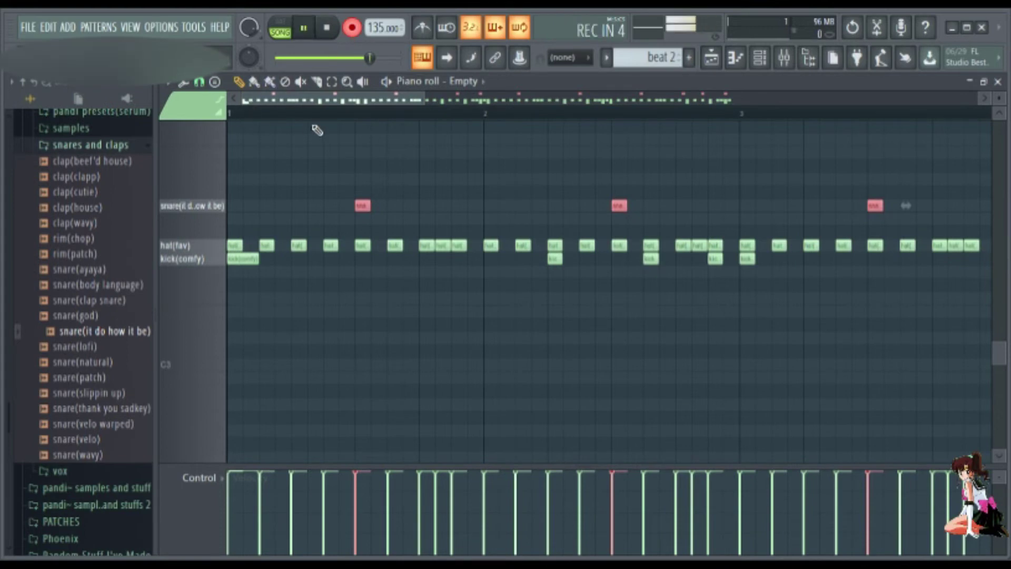
Step: Stop recording and play beat 2 from its first bar, checking the timing of the snare notes through bar 8
{"action": "left_click", "coordinate": [327, 31]}
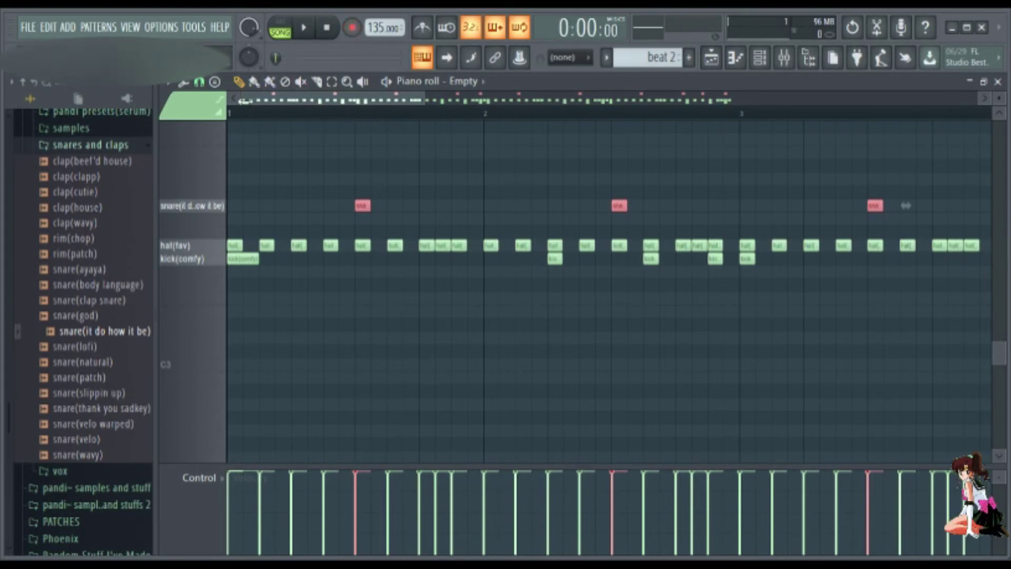
{"action": "left_click", "coordinate": [238, 115]}
{"action": "left_click", "coordinate": [303, 27]}
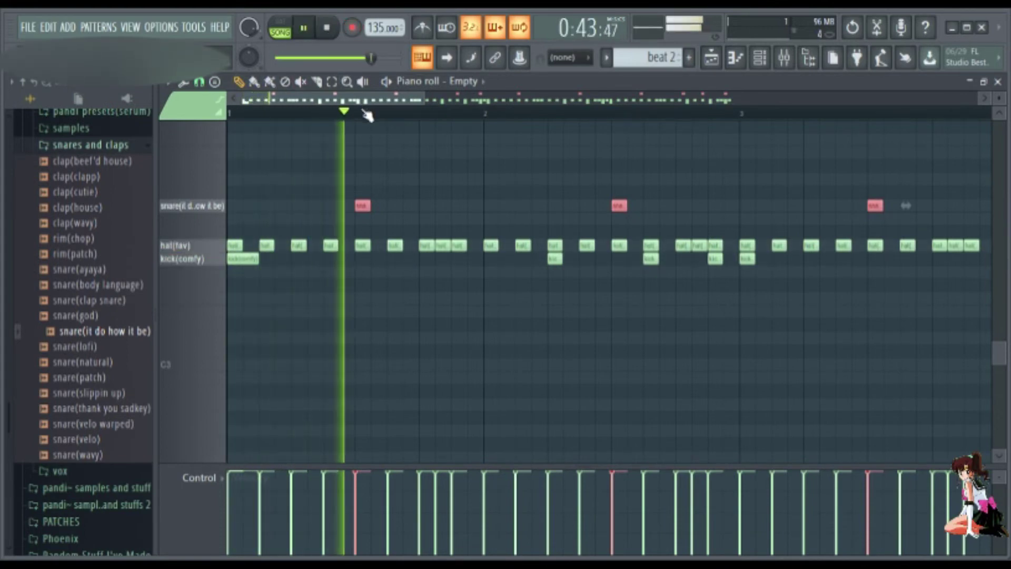
{"action": "scroll", "coordinate": [369, 115], "scroll_direction": "down", "scroll_amount": 3}
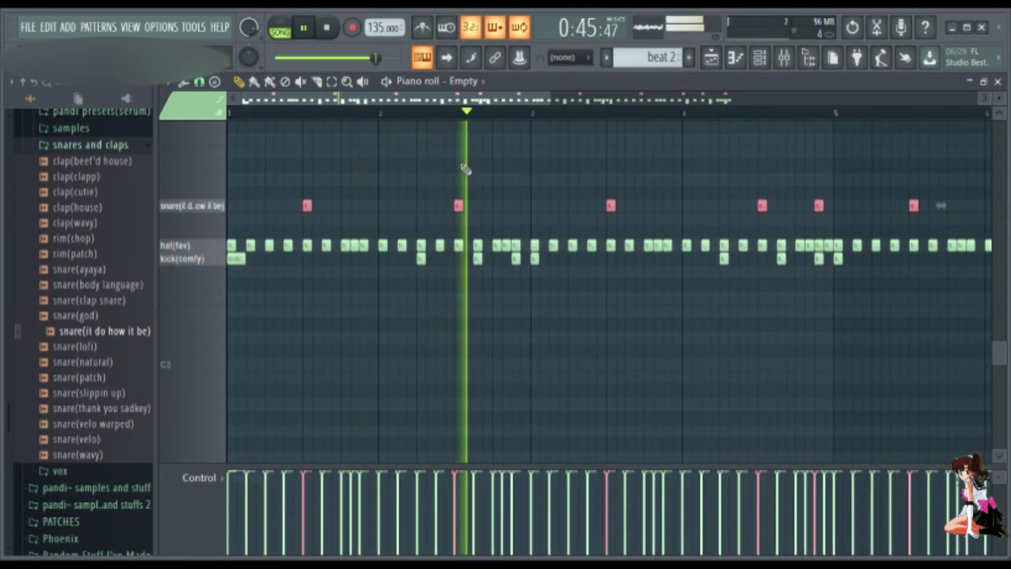
{"action": "scroll", "coordinate": [507, 181], "scroll_direction": "down", "scroll_amount": 2}
{"action": "scroll", "coordinate": [611, 258], "scroll_direction": "up", "scroll_amount": 2}
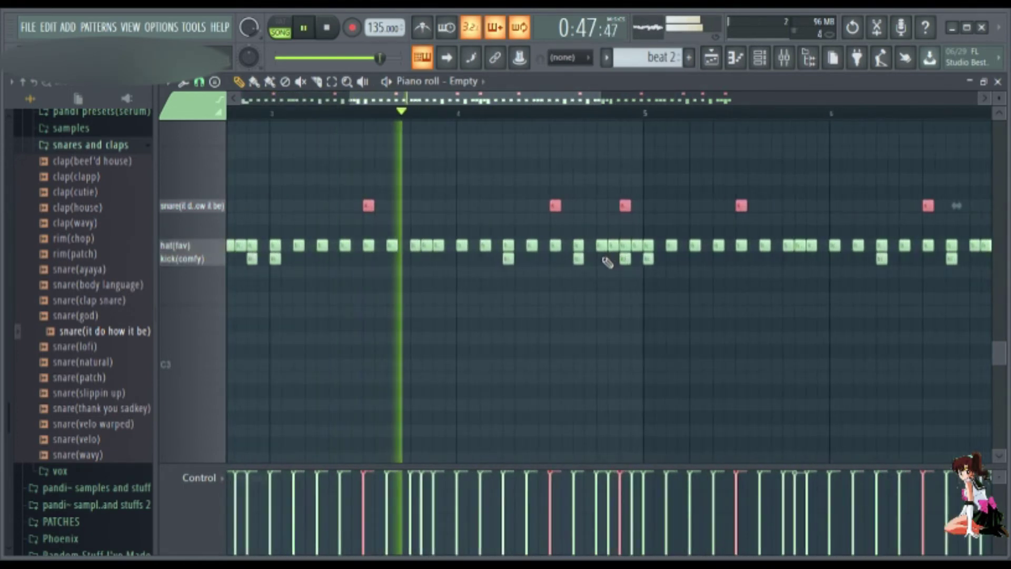
{"action": "scroll", "coordinate": [537, 242], "scroll_direction": "up", "scroll_amount": 3}
{"action": "scroll", "coordinate": [795, 400], "scroll_direction": "down", "scroll_amount": 3}
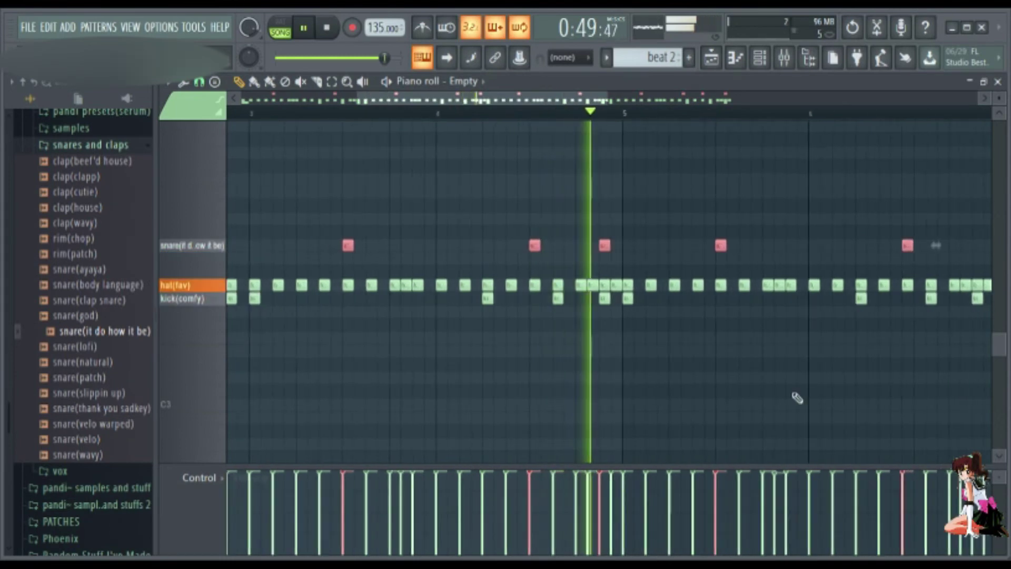
{"action": "scroll", "coordinate": [843, 406], "scroll_direction": "down", "scroll_amount": 3}
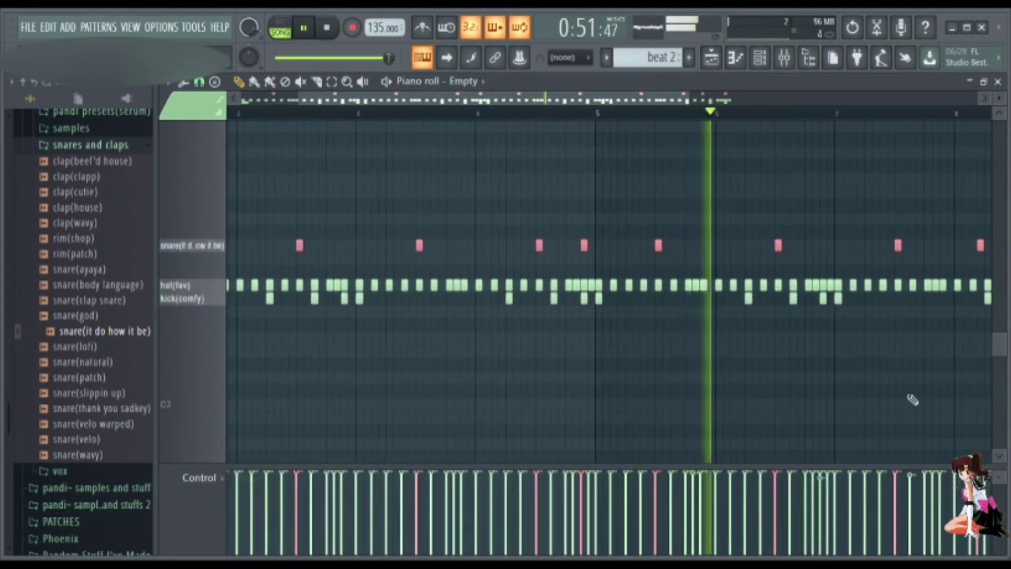
{"action": "scroll", "coordinate": [912, 400], "scroll_direction": "up", "scroll_amount": 3}
{"action": "left_click_drag", "start_coordinate": [623, 100], "coordinate": [718, 103]}
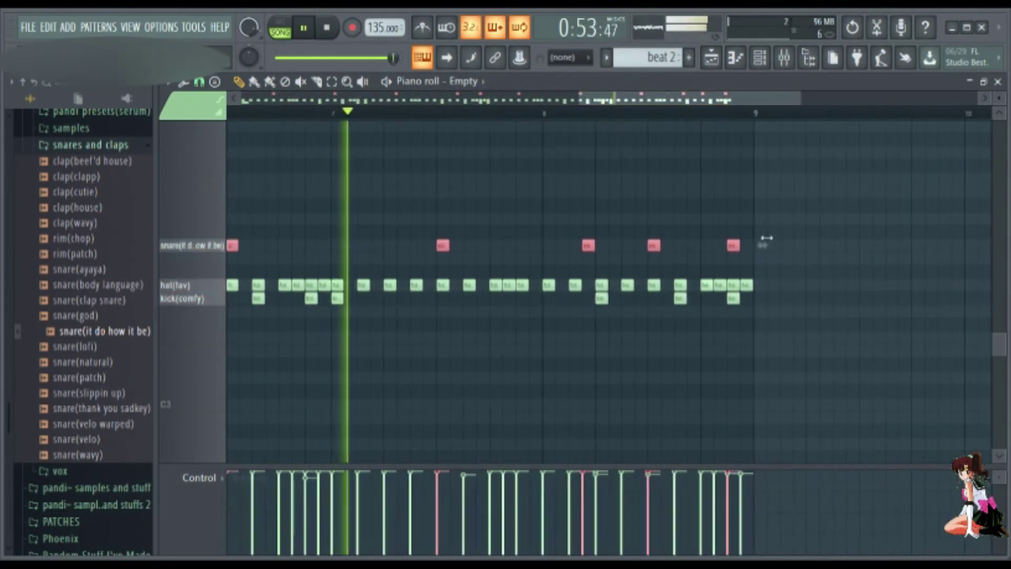
{"action": "scroll", "coordinate": [758, 247], "scroll_direction": "down", "scroll_amount": 1}
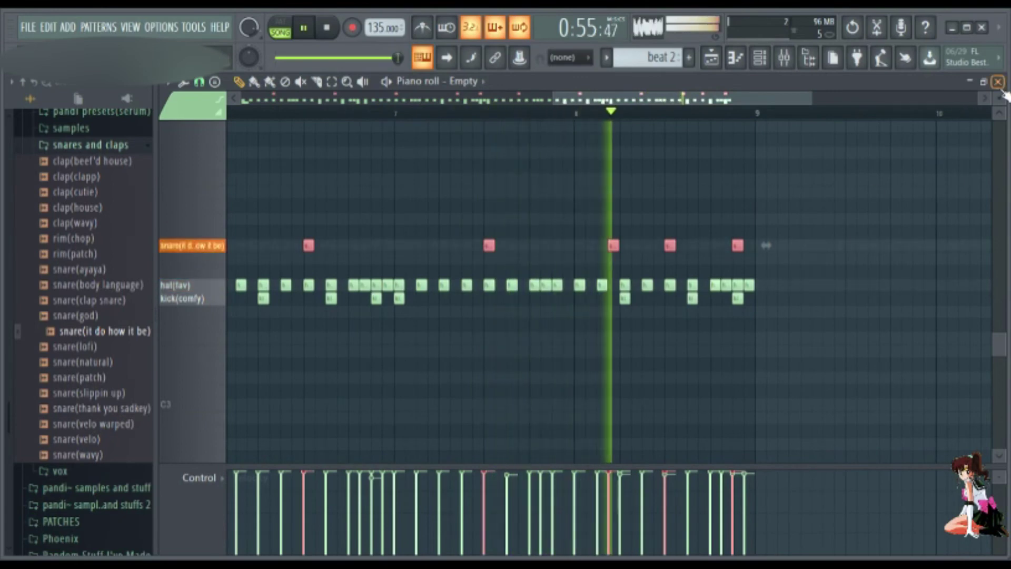
Step: Try moving the first snare note of bar 8 onto the following kick and play from bar 7
{"action": "key", "text": "space"}
{"action": "left_click_drag", "start_coordinate": [614, 246], "coordinate": [624, 245]}
{"action": "key", "text": "ctrl+d"}
{"action": "left_click", "coordinate": [391, 113]}
{"action": "key", "text": "space"}
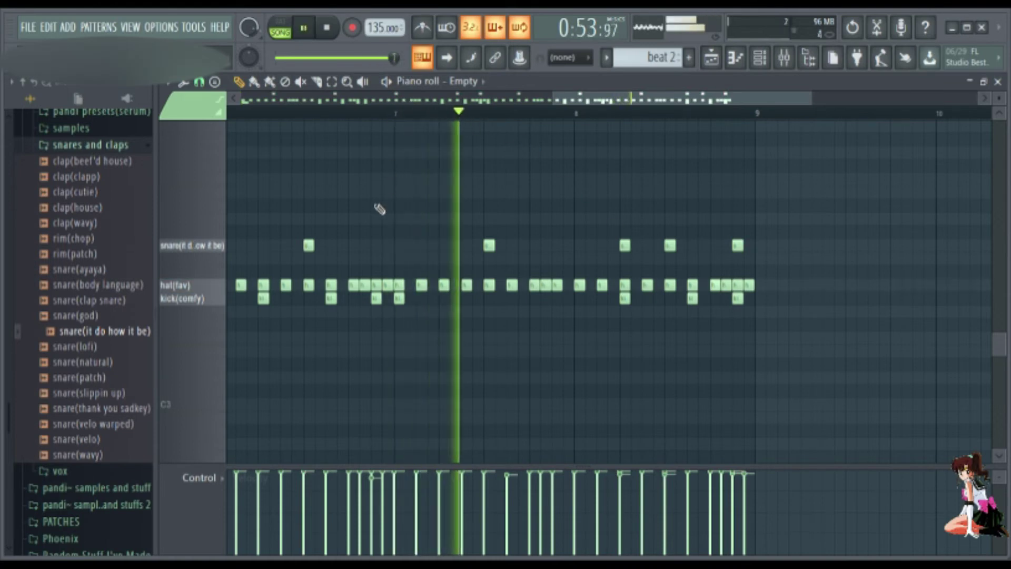
{"action": "key", "text": "space"}
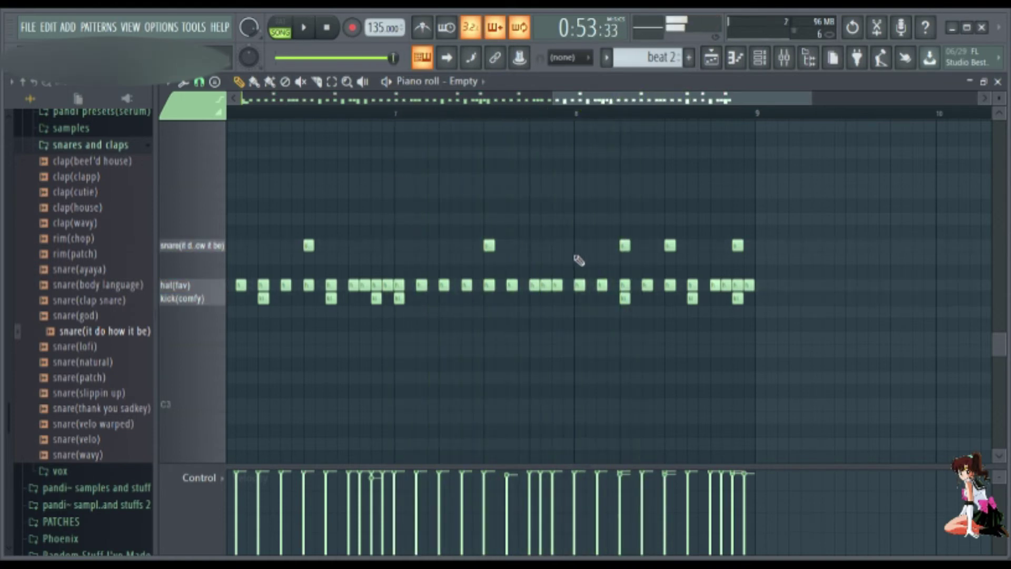
Step: Align the first snare note of bar 8 with the hat just before the kick, play it and close the piano roll
{"action": "left_click_drag", "start_coordinate": [621, 251], "coordinate": [599, 248]}
{"action": "key", "text": "space"}
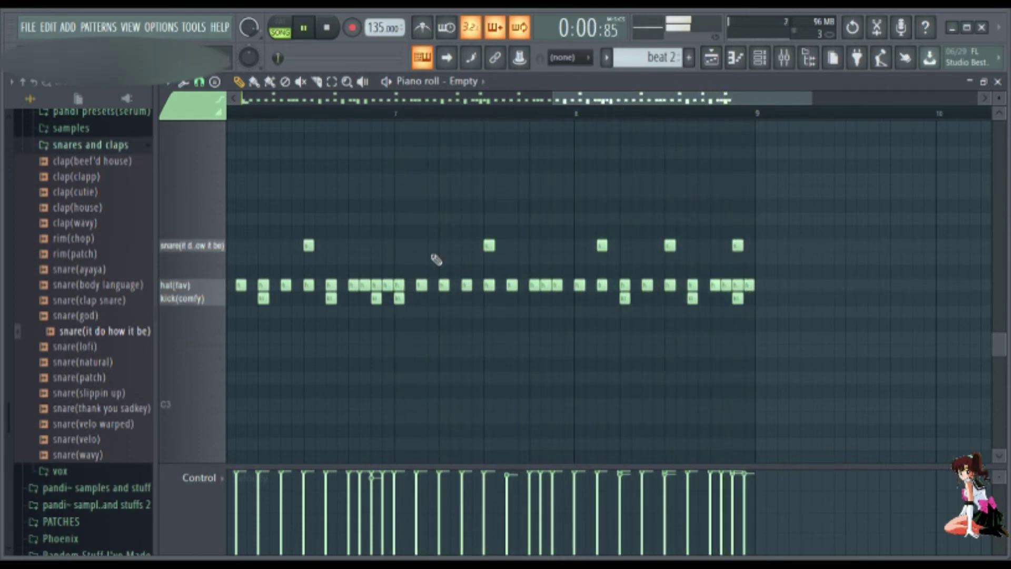
{"action": "left_click", "coordinate": [998, 82]}
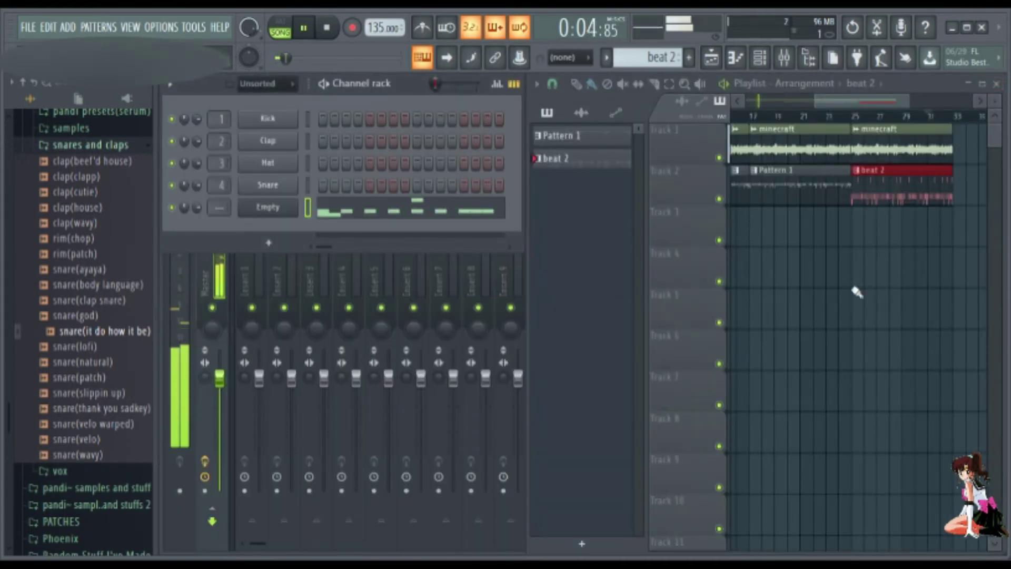
Step: Duplicate the bar 25 minecraft and beat 2 clips to bar 33 in the playlist
{"action": "left_click_drag", "start_coordinate": [857, 292], "coordinate": [866, 138]}
{"action": "left_click_drag", "start_coordinate": [916, 176], "coordinate": [918, 154]}
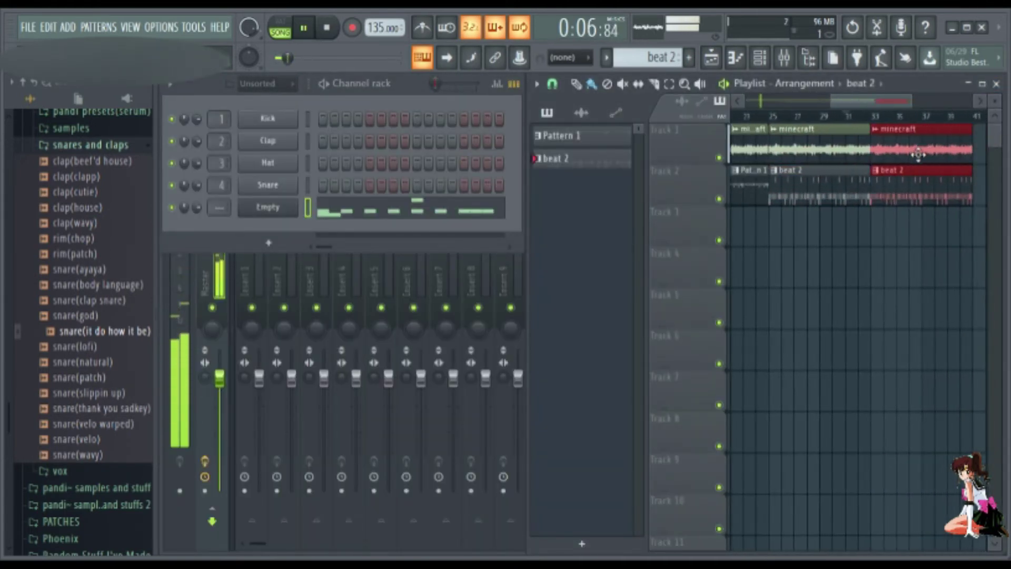
{"action": "scroll", "coordinate": [893, 276], "scroll_direction": "down", "scroll_amount": 4}
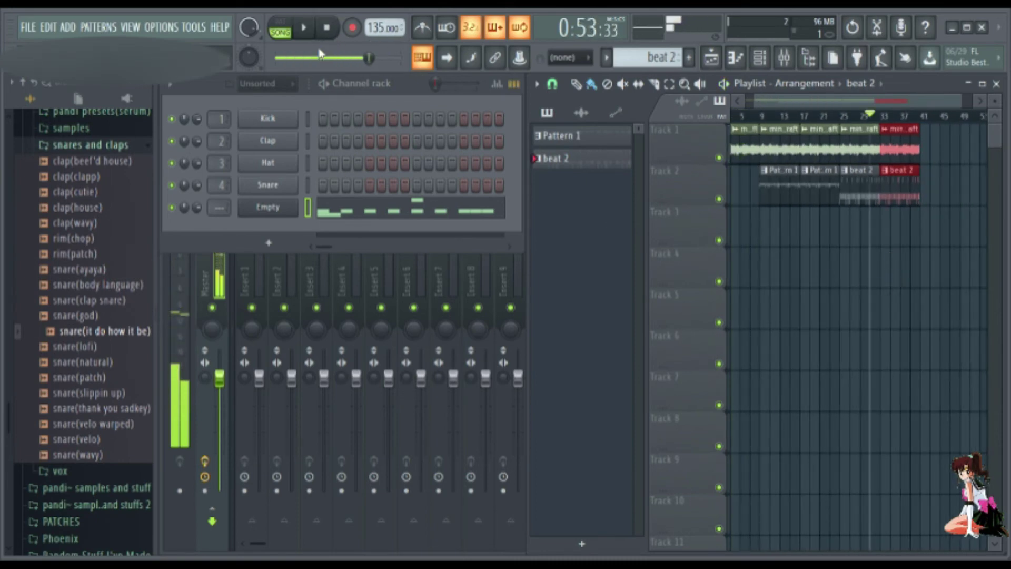
Step: Audition samples from the 808 folder and replace the Snare channel's sound with 808(shadows)
{"action": "scroll", "coordinate": [79, 145], "scroll_direction": "up", "scroll_amount": 5}
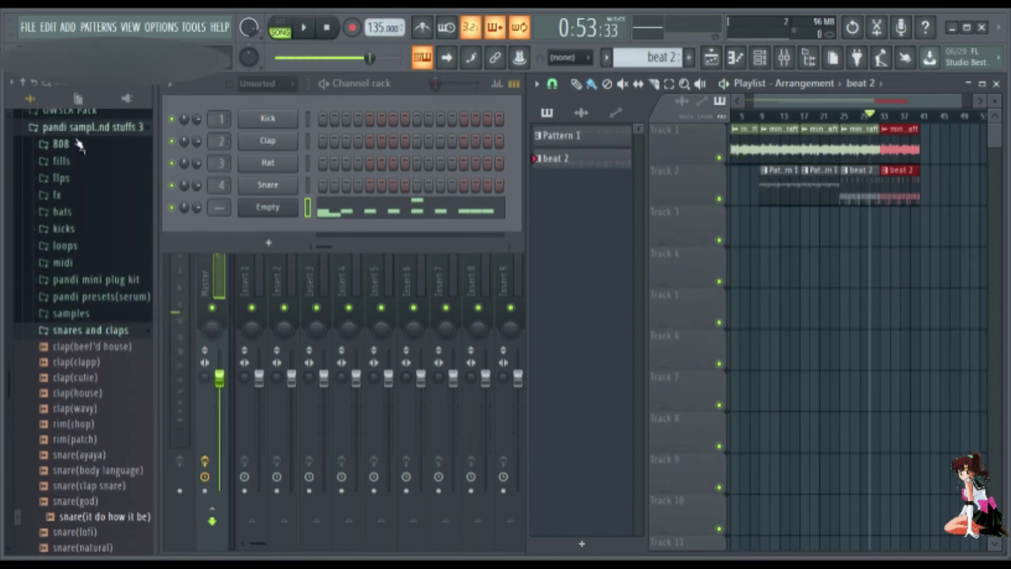
{"action": "left_click", "coordinate": [79, 144]}
{"action": "left_click", "coordinate": [66, 206]}
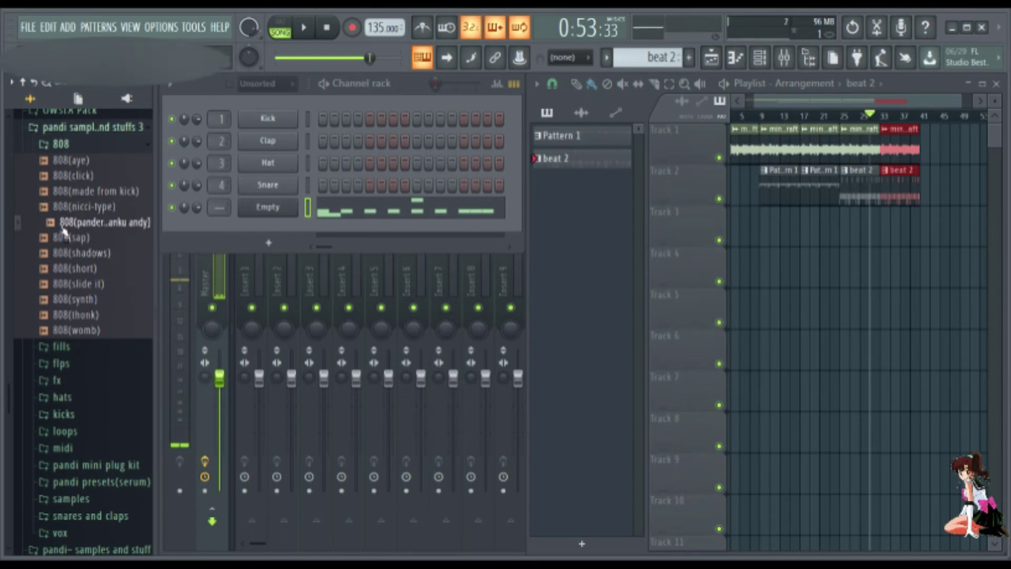
{"action": "left_click", "coordinate": [76, 178]}
{"action": "left_click", "coordinate": [74, 192]}
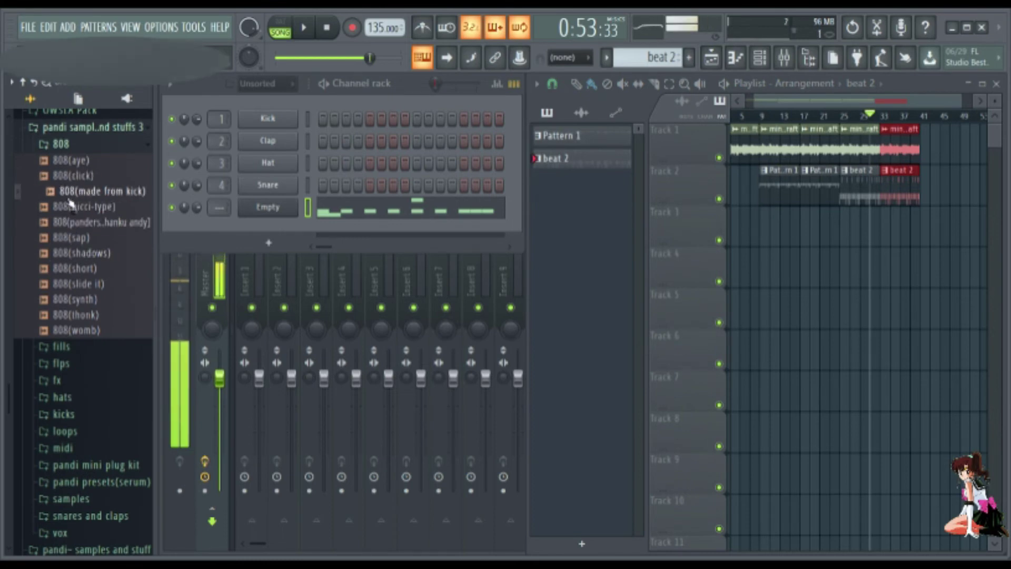
{"action": "left_click", "coordinate": [77, 257]}
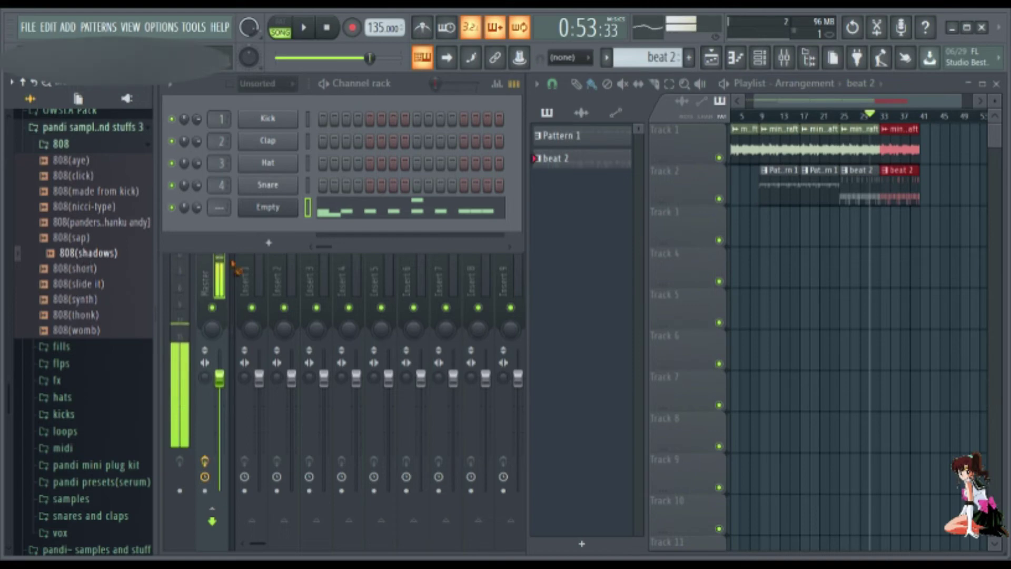
{"action": "left_click_drag", "start_coordinate": [270, 179], "coordinate": [268, 185]}
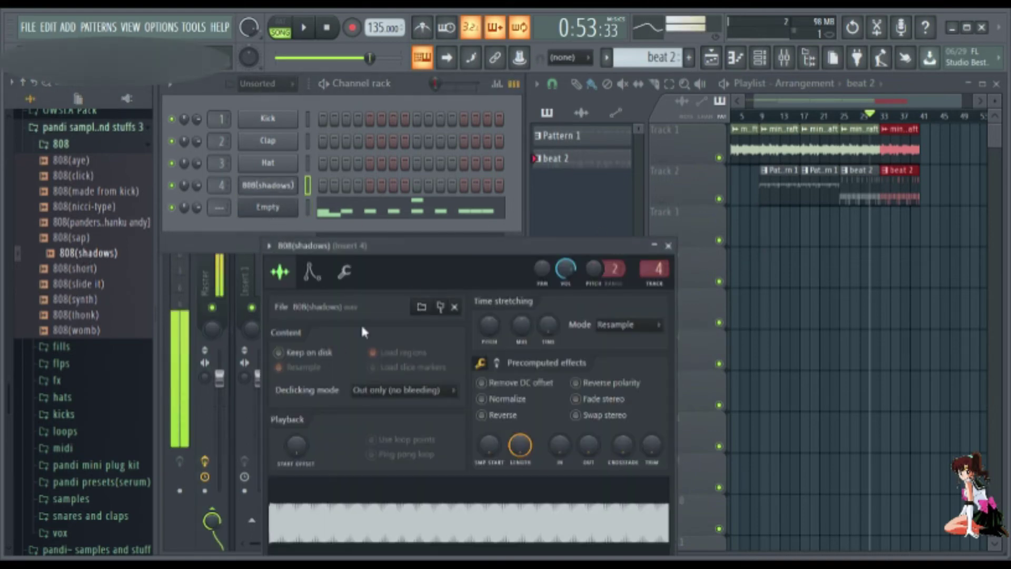
Step: Set the root note of the 808(shadows) channel to A#4 and close its settings
{"action": "left_click_drag", "start_coordinate": [416, 245], "coordinate": [424, 136]}
{"action": "left_click", "coordinate": [319, 161]}
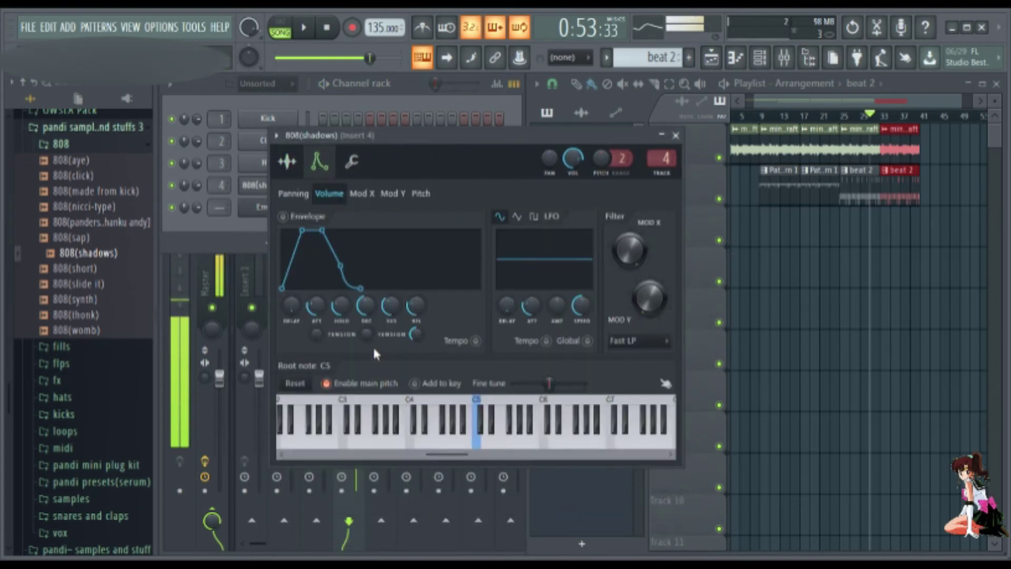
{"action": "left_click", "coordinate": [256, 186]}
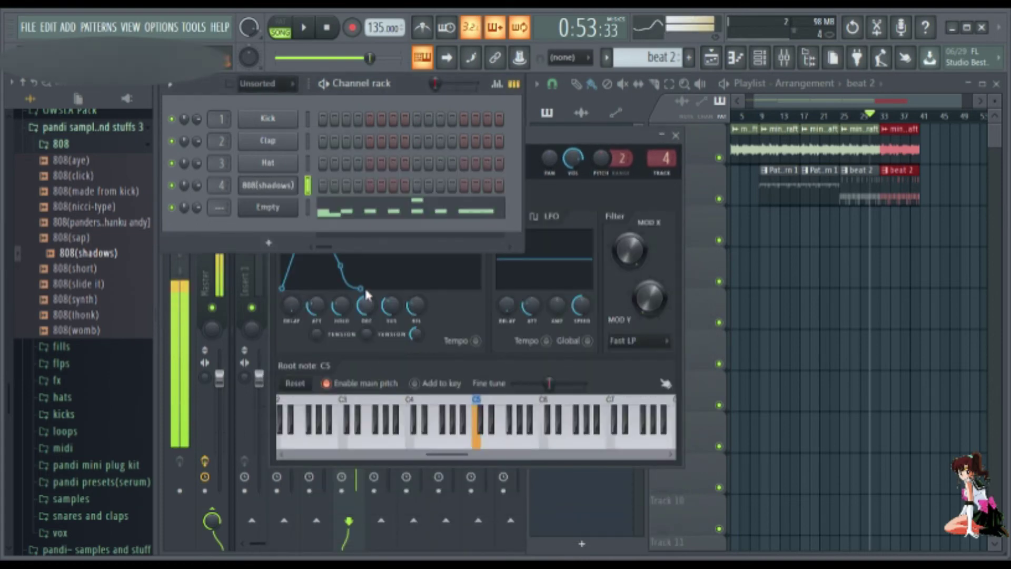
{"action": "left_click", "coordinate": [547, 143]}
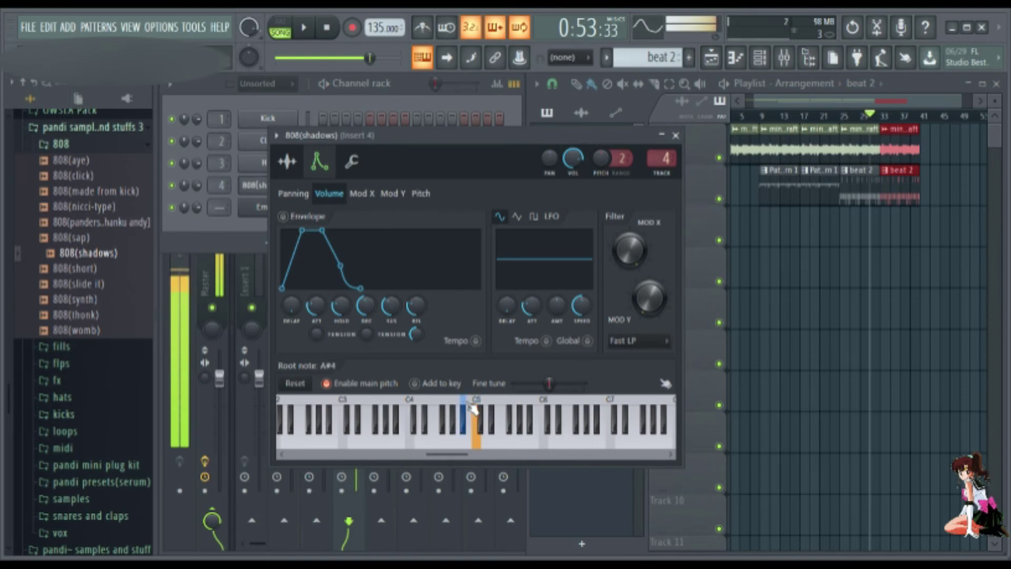
{"action": "right_click", "coordinate": [467, 416]}
{"action": "left_click", "coordinate": [675, 135]}
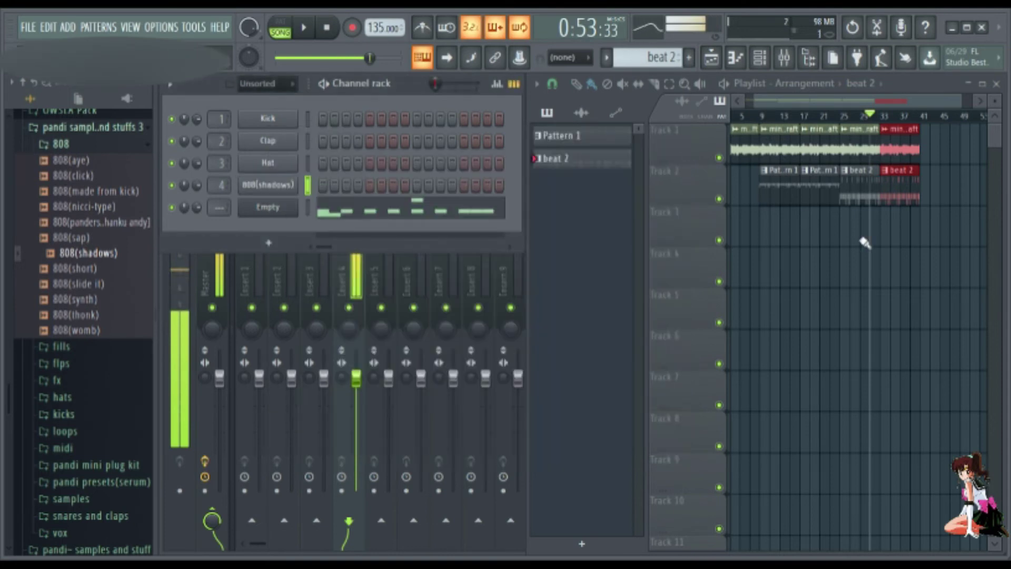
Step: Create a new pattern named 808s
{"action": "scroll", "coordinate": [889, 210], "scroll_direction": "up", "scroll_amount": 2, "text": "ctrl"}
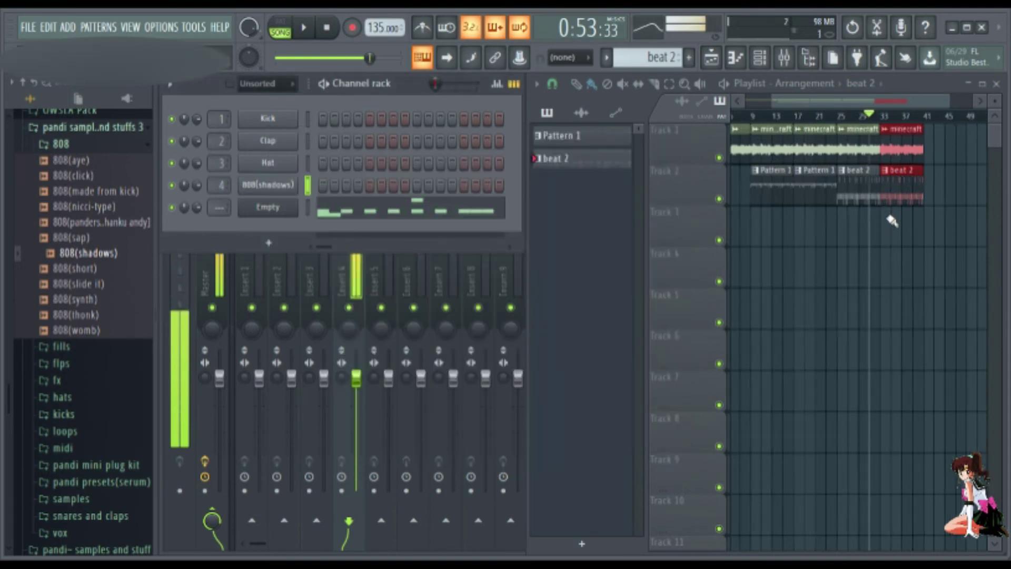
{"action": "left_click", "coordinate": [688, 57]}
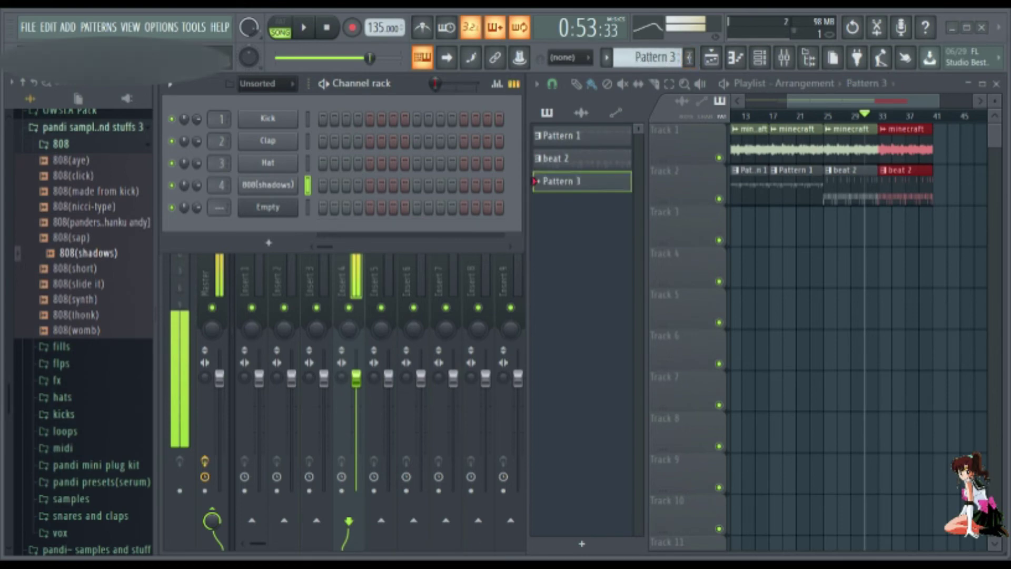
{"action": "type", "text": "808s"}
{"action": "key", "text": "Return"}
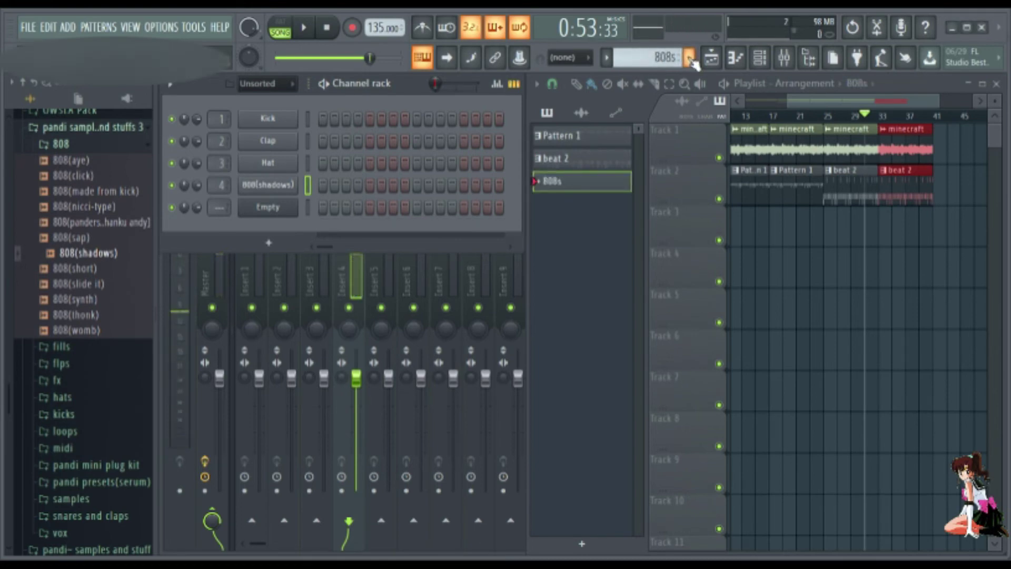
Step: Place an 808s clip on Track 3 at bar 33 and extend it to the end of the minecraft clip at bar 41
{"action": "scroll", "coordinate": [858, 219], "scroll_direction": "up", "scroll_amount": 3, "text": "ctrl"}
{"action": "left_click", "coordinate": [833, 222]}
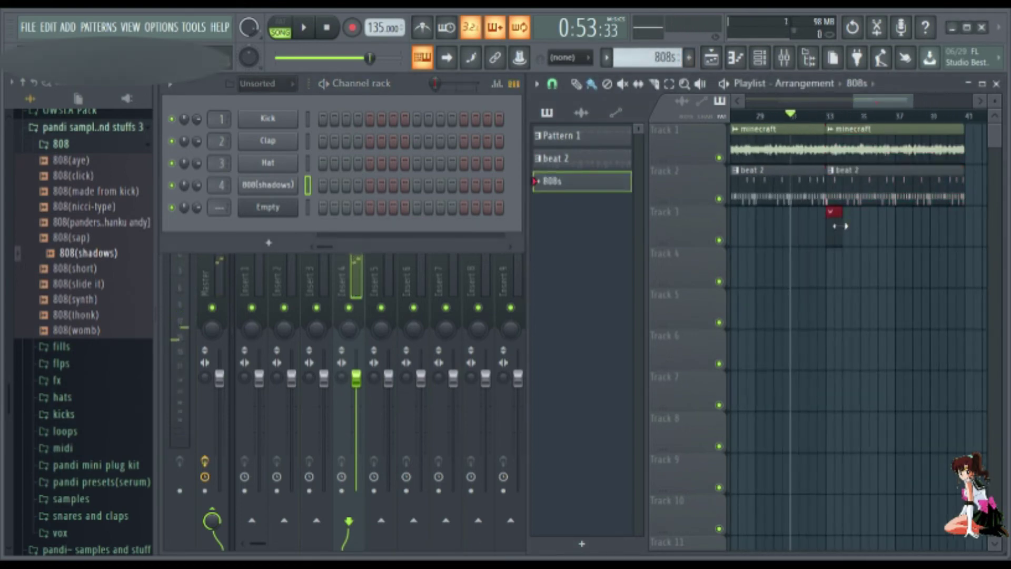
{"action": "left_click_drag", "start_coordinate": [842, 225], "coordinate": [958, 237]}
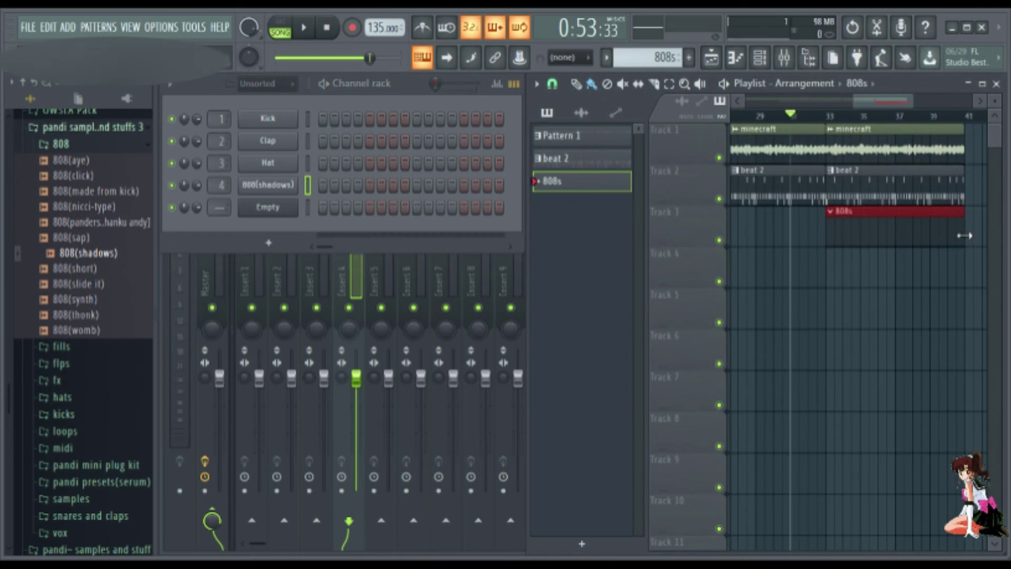
Step: Record an 808(shadows) part into the 808s pattern, playing the song from bar 33 to about bar 40
{"action": "key", "text": "z"}
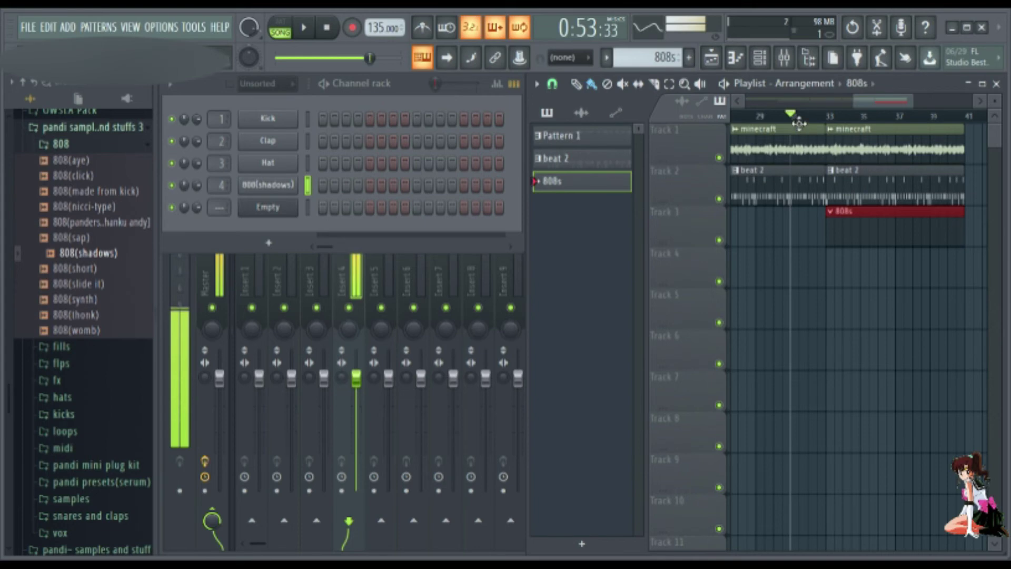
{"action": "left_click_drag", "start_coordinate": [792, 120], "coordinate": [831, 130]}
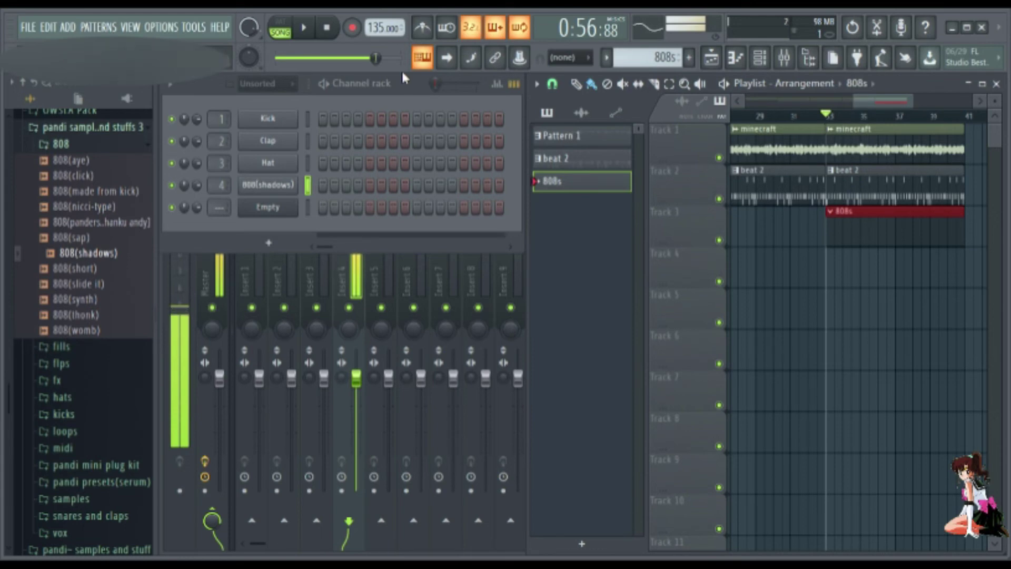
{"action": "left_click", "coordinate": [328, 29]}
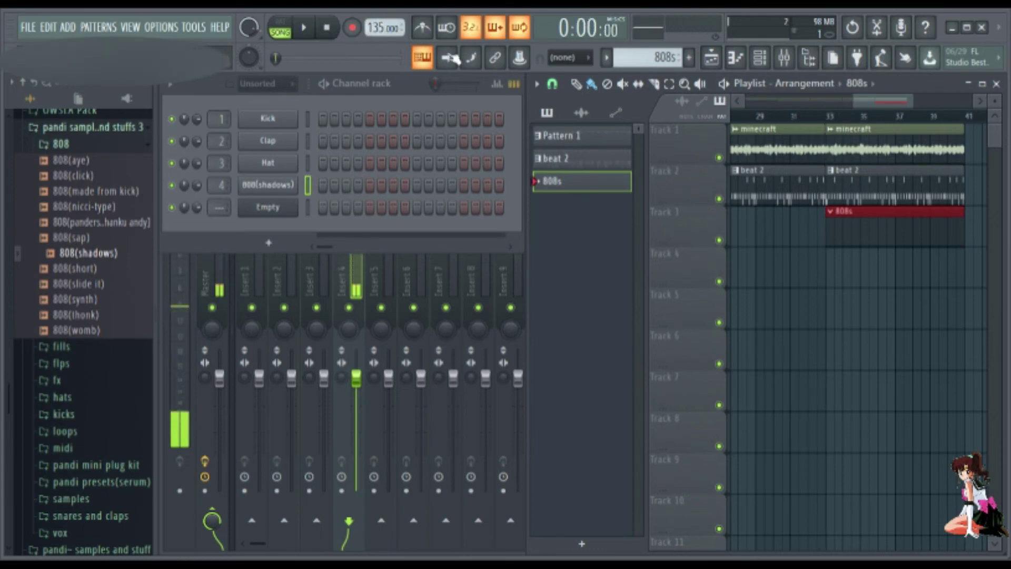
{"action": "left_click", "coordinate": [826, 115]}
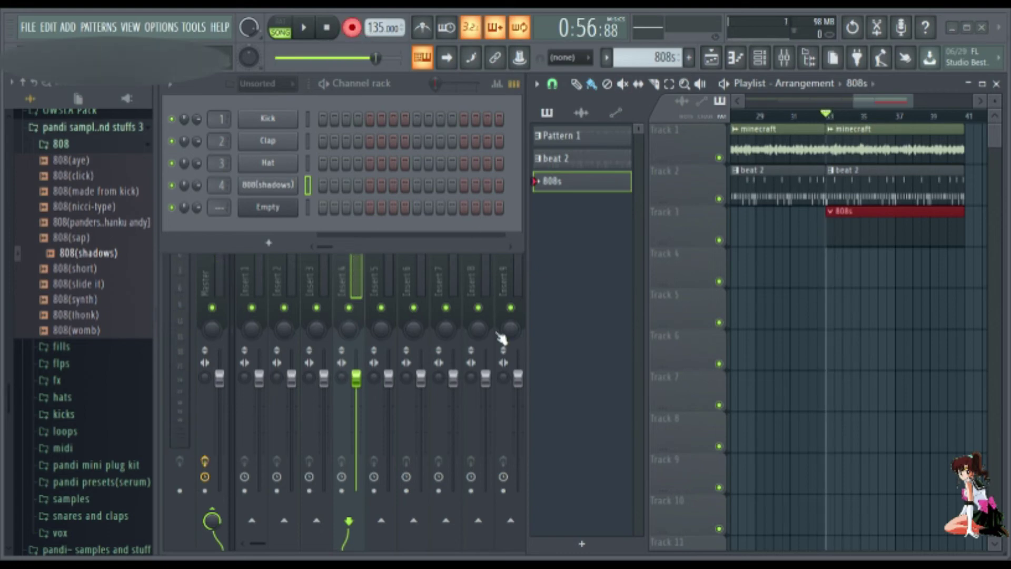
{"action": "left_click", "coordinate": [305, 28]}
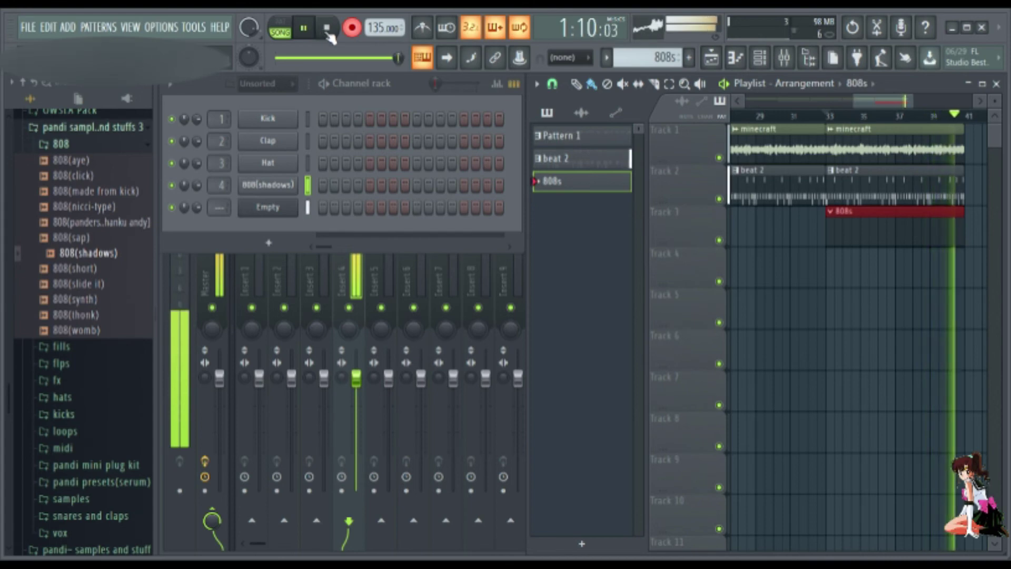
{"action": "key", "text": "space"}
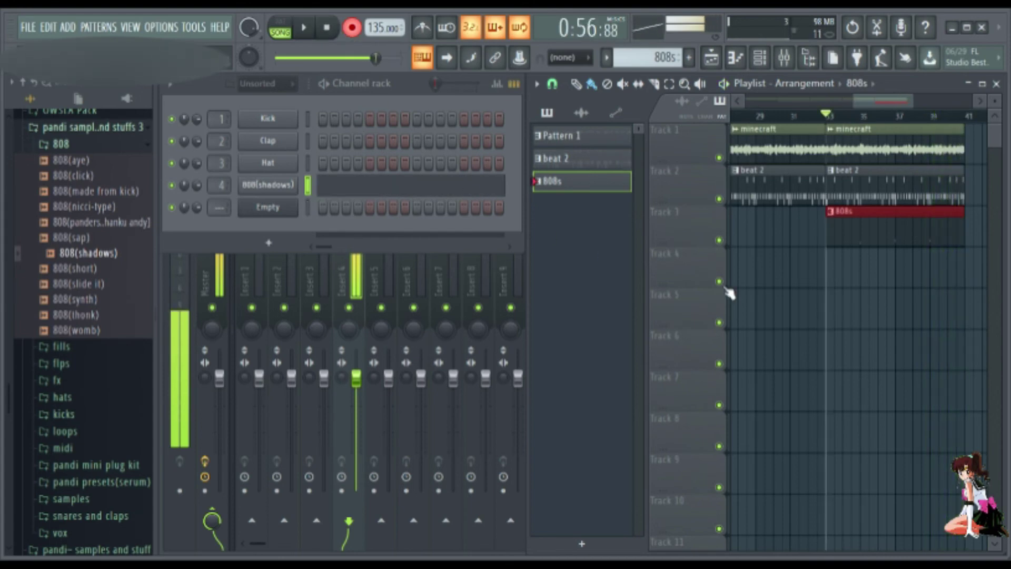
Step: Open the 808s clip in the piano roll and quantize all the recorded 808(shadows) notes
{"action": "double_click", "coordinate": [836, 237]}
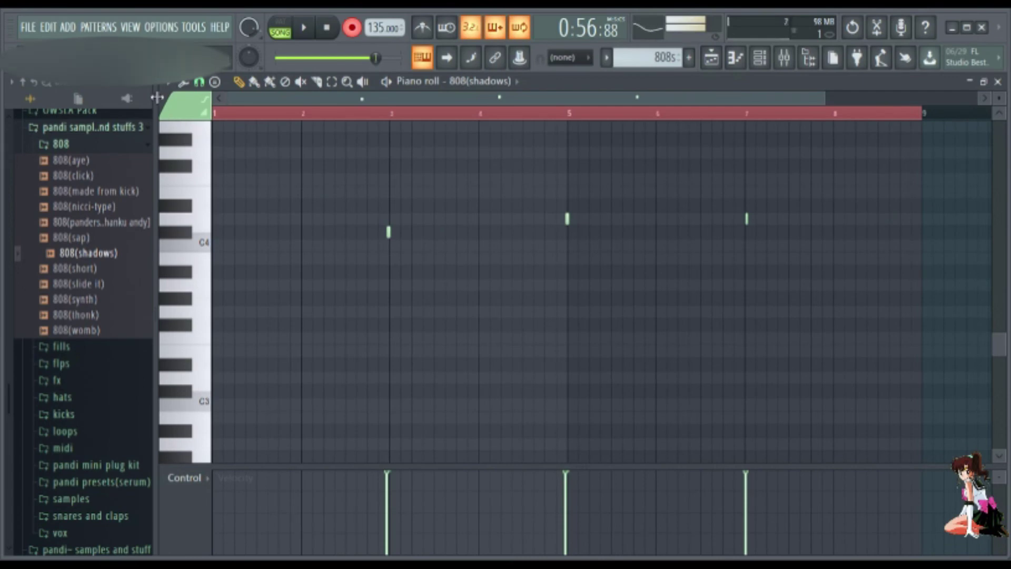
{"action": "key", "text": "ctrl+a"}
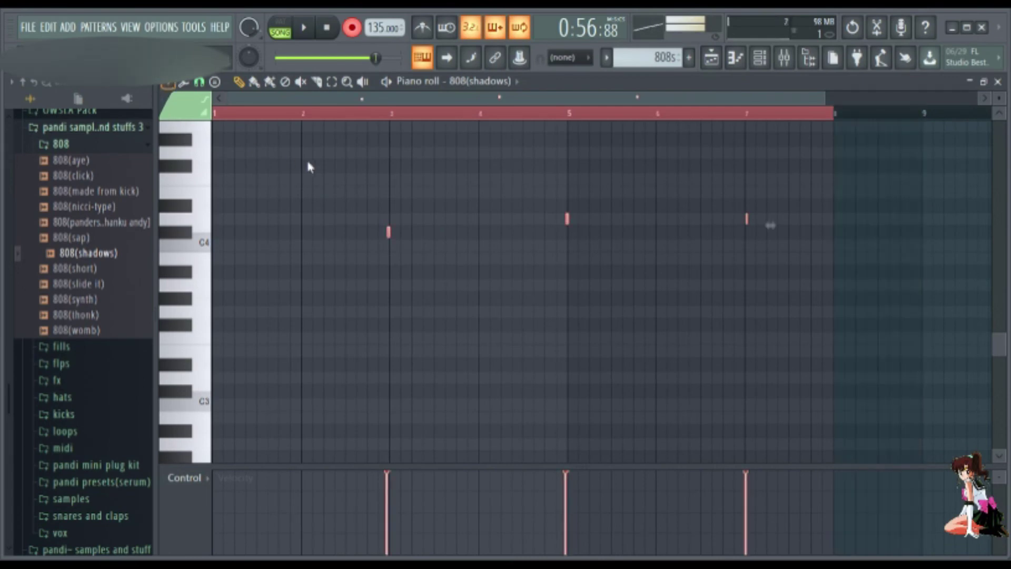
{"action": "key", "text": "ctrl+q"}
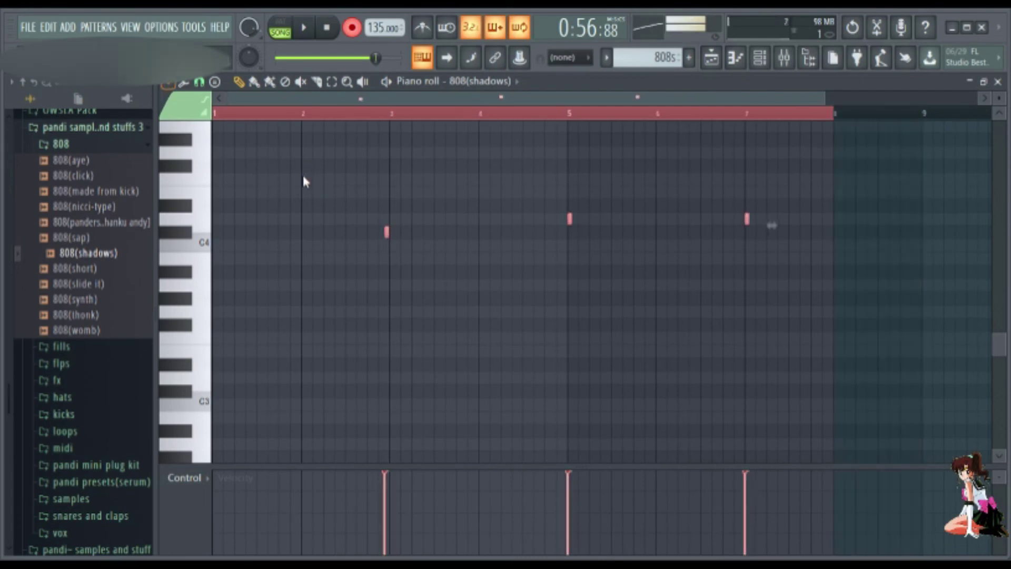
Step: Add a short F#4 note at the very start of bar 1 in the 808(shadows) piano roll
{"action": "left_click", "coordinate": [295, 33]}
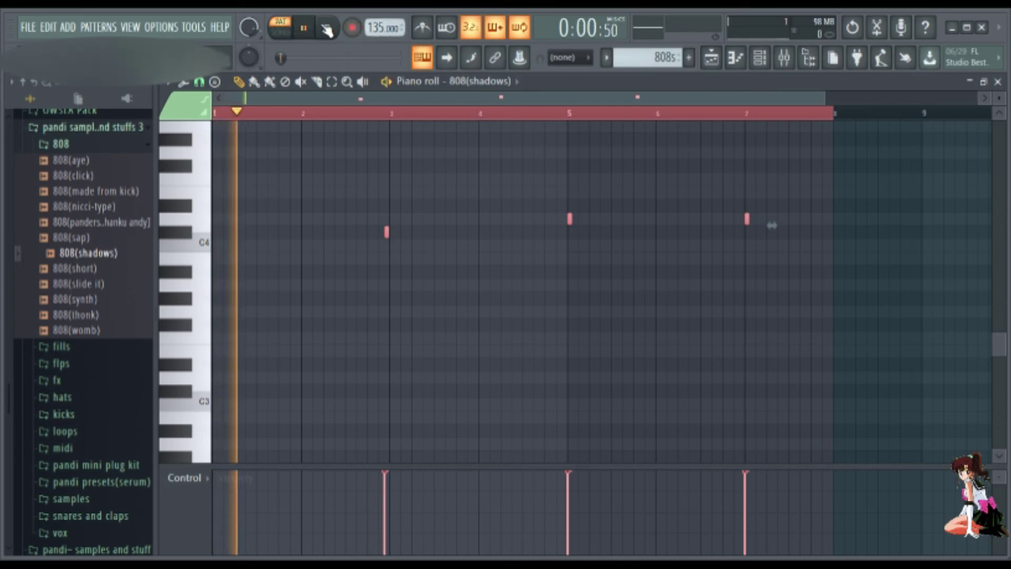
{"action": "left_click", "coordinate": [326, 28]}
{"action": "left_click", "coordinate": [211, 228]}
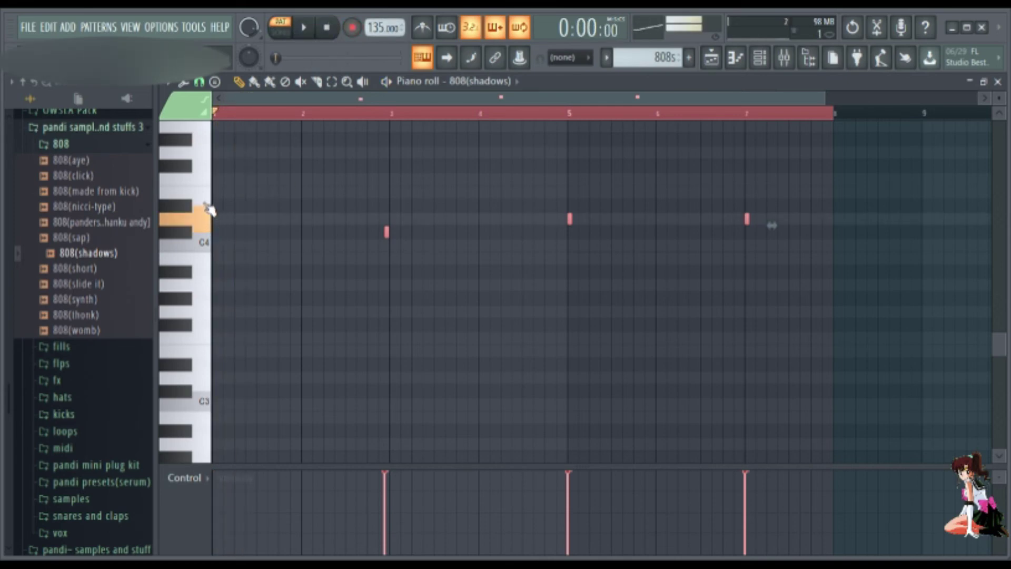
{"action": "left_click", "coordinate": [219, 207]}
{"action": "left_click", "coordinate": [213, 208]}
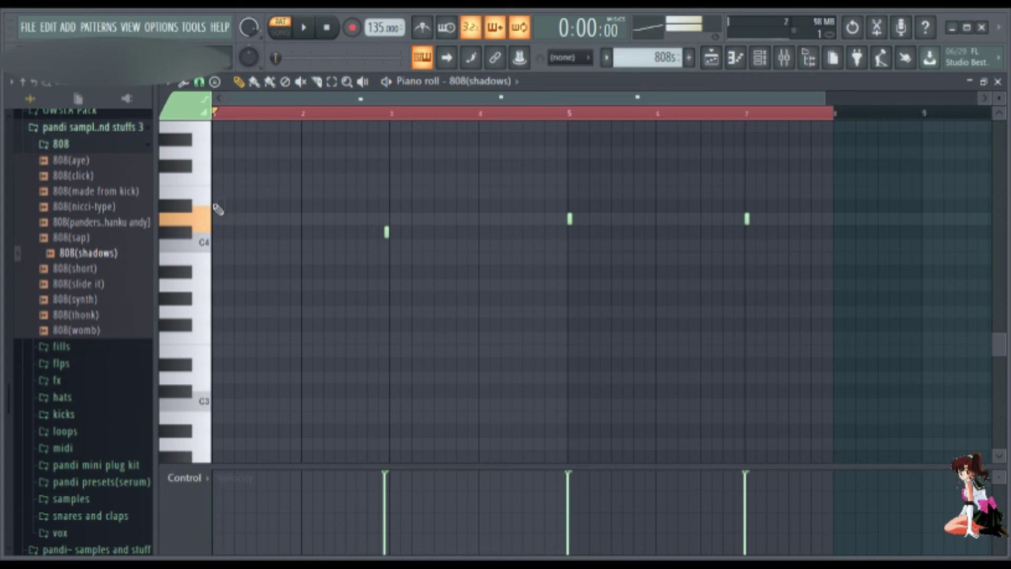
{"action": "scroll", "coordinate": [218, 209], "scroll_direction": "up", "scroll_amount": 4}
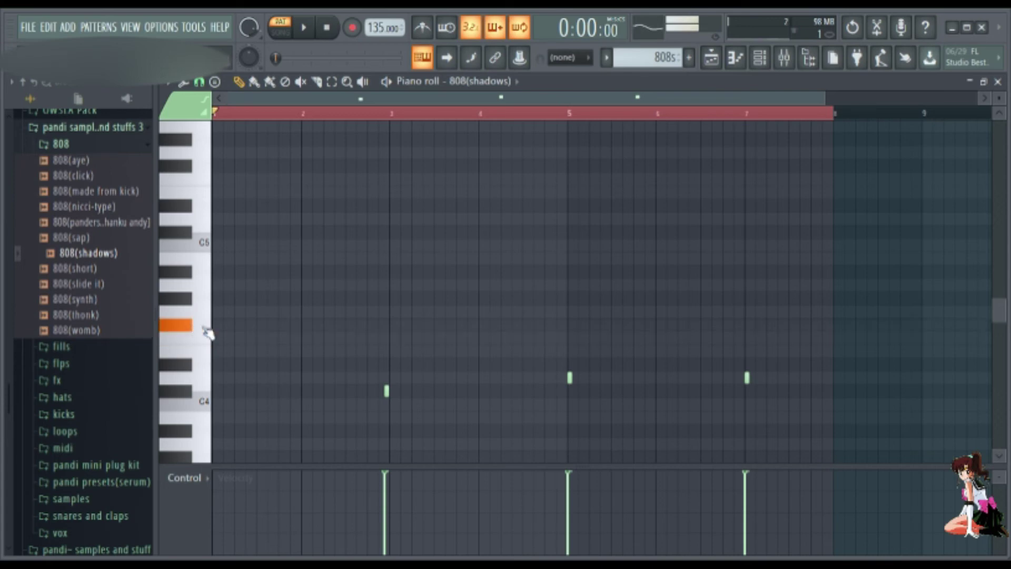
{"action": "left_click", "coordinate": [220, 323]}
{"action": "left_click_drag", "start_coordinate": [220, 325], "coordinate": [205, 324]}
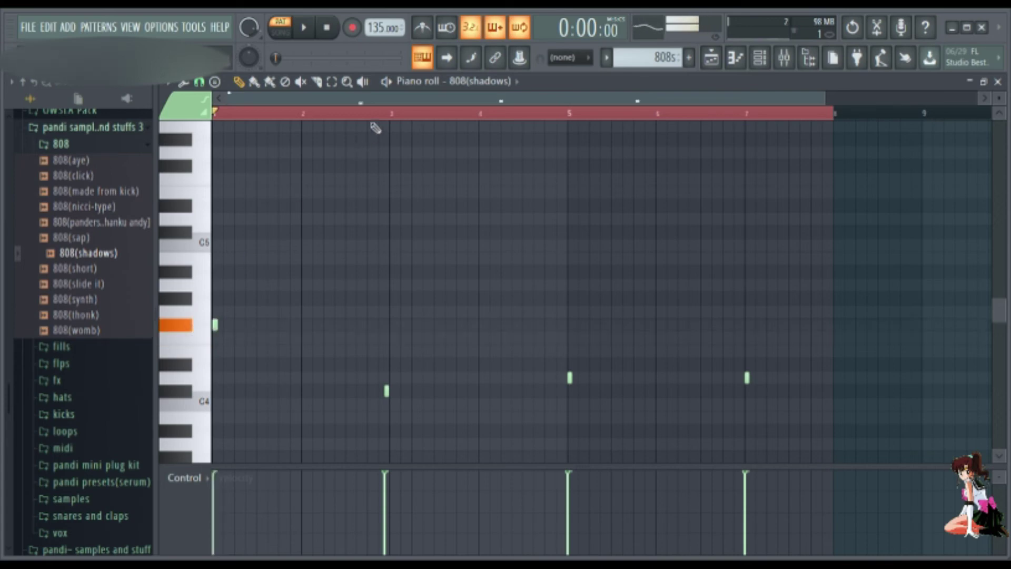
Step: Play the 808s pattern, align the C#4 note with the start of bar 3 and close the piano roll
{"action": "left_click", "coordinate": [303, 28]}
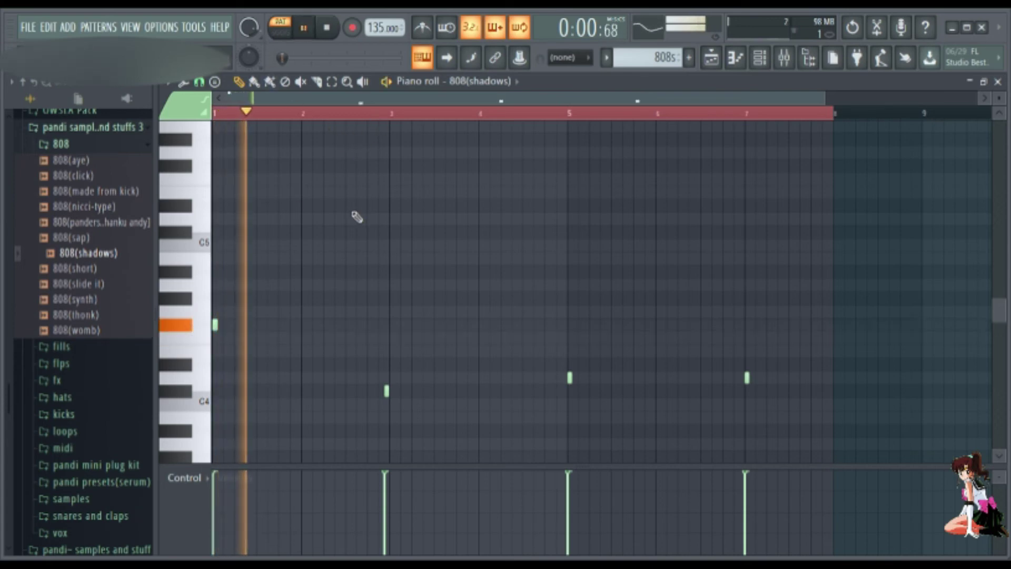
{"action": "scroll", "coordinate": [365, 228], "scroll_direction": "up", "scroll_amount": 5}
{"action": "left_click_drag", "start_coordinate": [422, 390], "coordinate": [430, 389]}
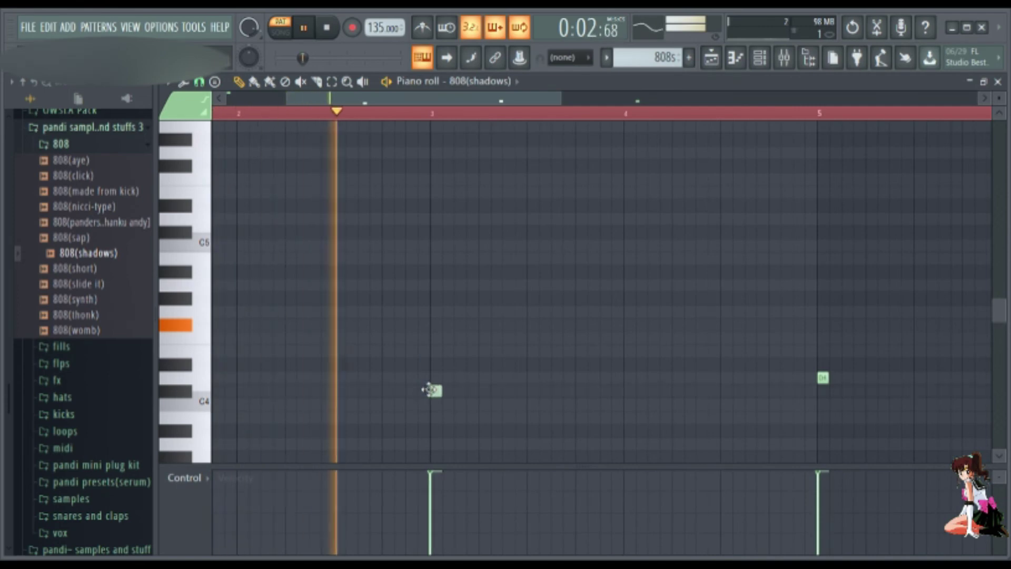
{"action": "scroll", "coordinate": [468, 342], "scroll_direction": "down", "scroll_amount": 1}
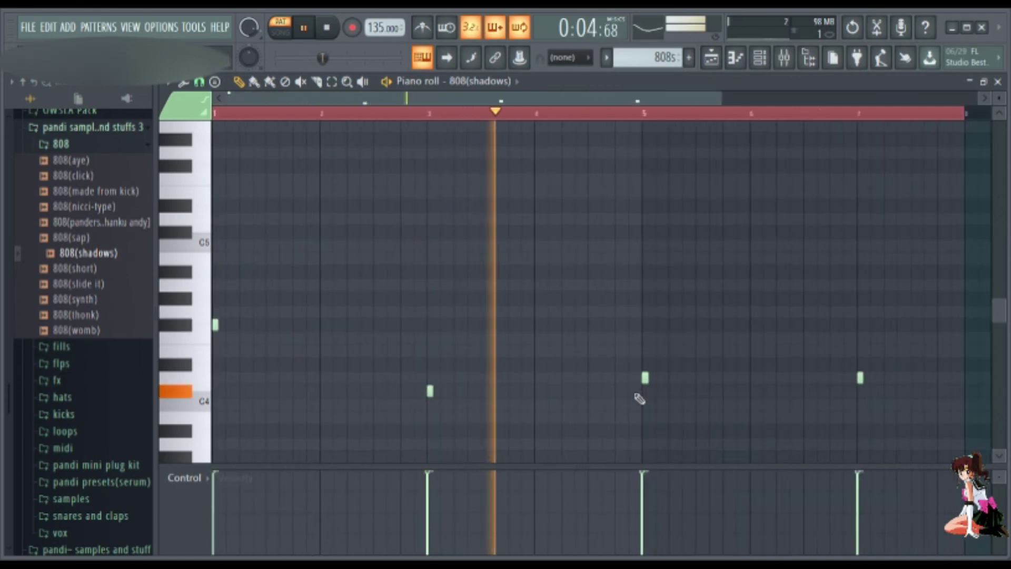
{"action": "left_click", "coordinate": [998, 82]}
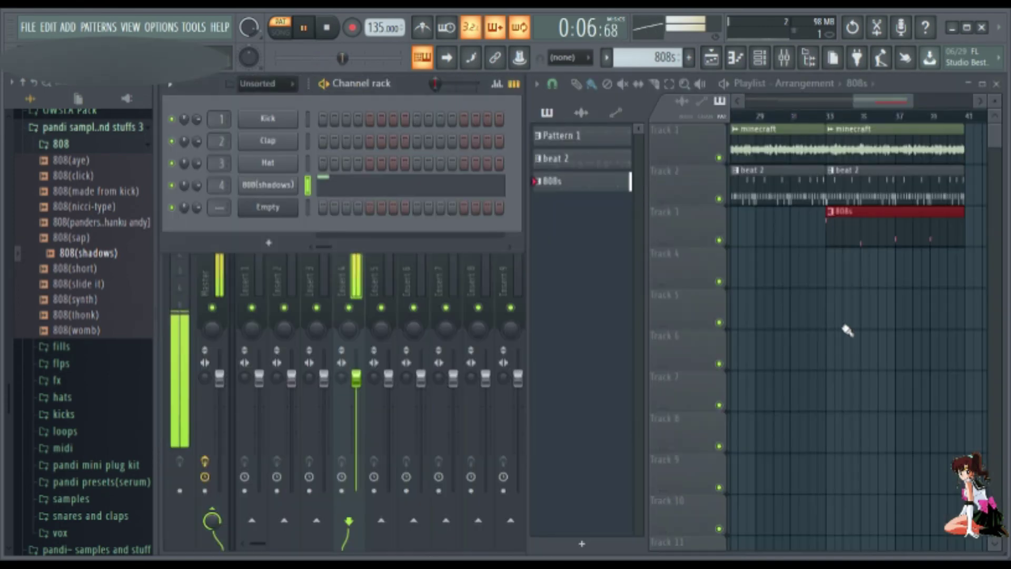
Step: Play the song from just before bar 33 to hear the 808s with the beat and sample
{"action": "left_click", "coordinate": [802, 116]}
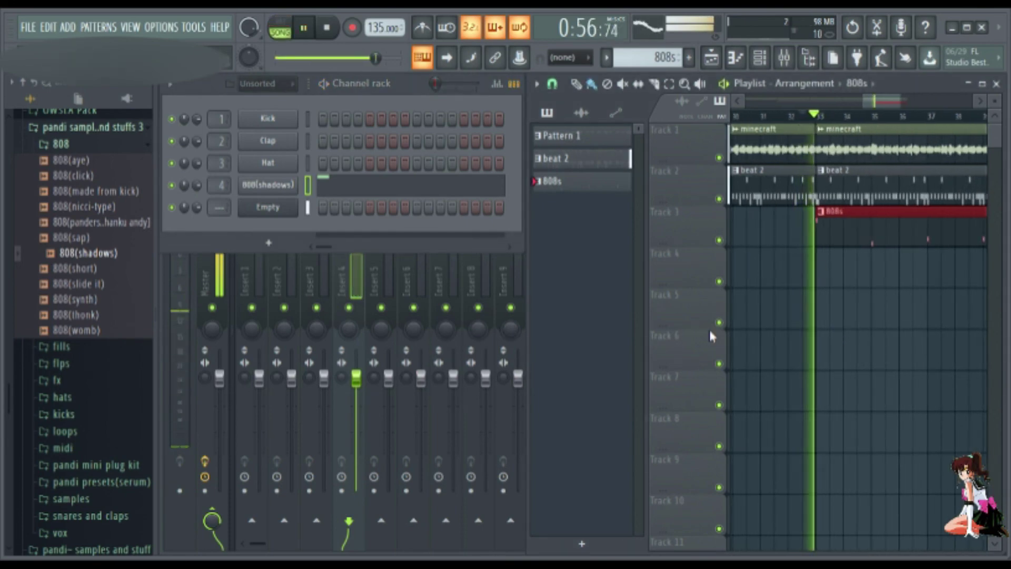
{"action": "scroll", "coordinate": [806, 348], "scroll_direction": "down", "scroll_amount": 3}
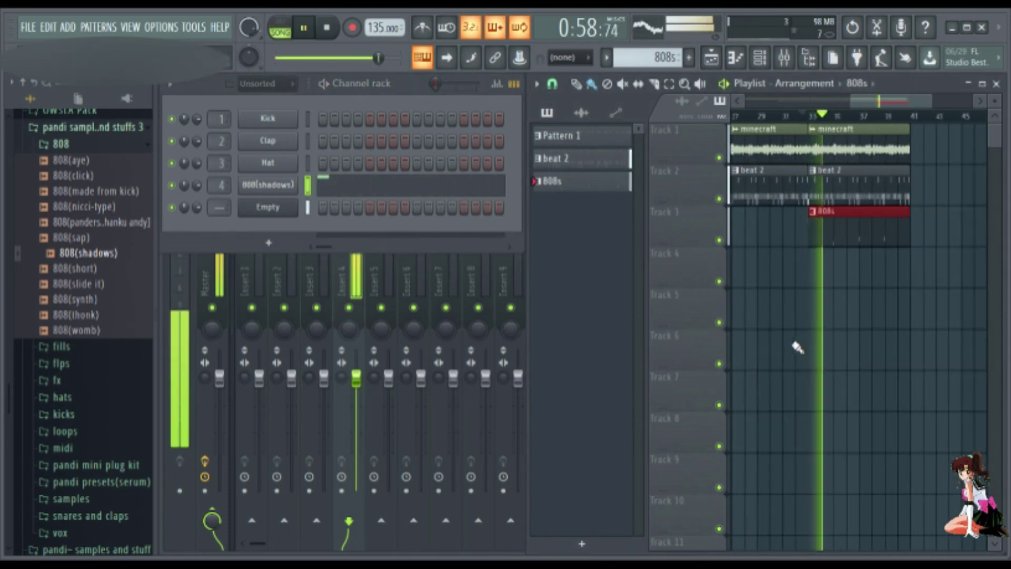
{"action": "scroll", "coordinate": [797, 348], "scroll_direction": "up", "scroll_amount": 1}
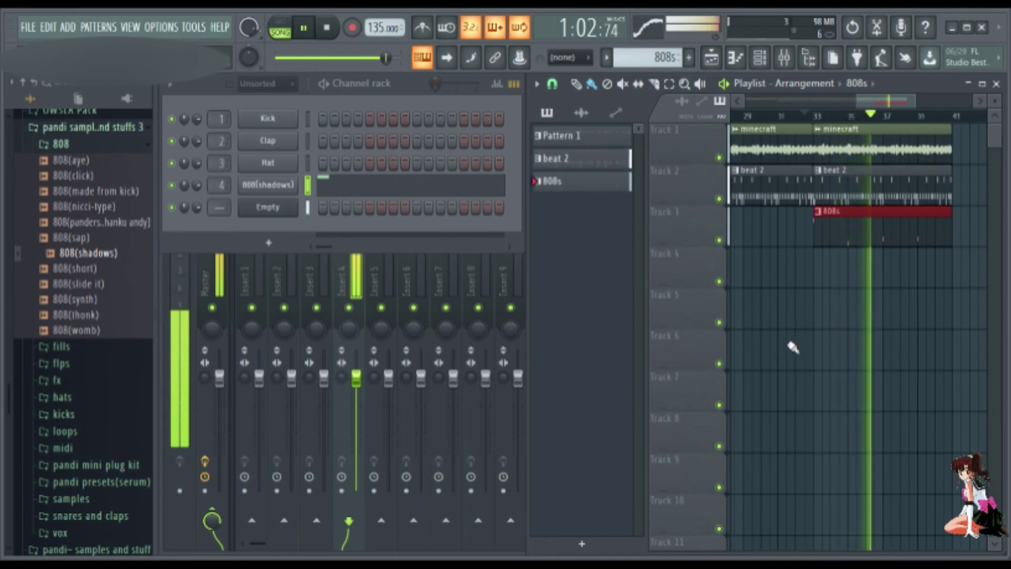
Step: Open the FPC and play the beat 2 pattern alone, then close the FPC and replay the song from just before bar 33
{"action": "left_click", "coordinate": [271, 210]}
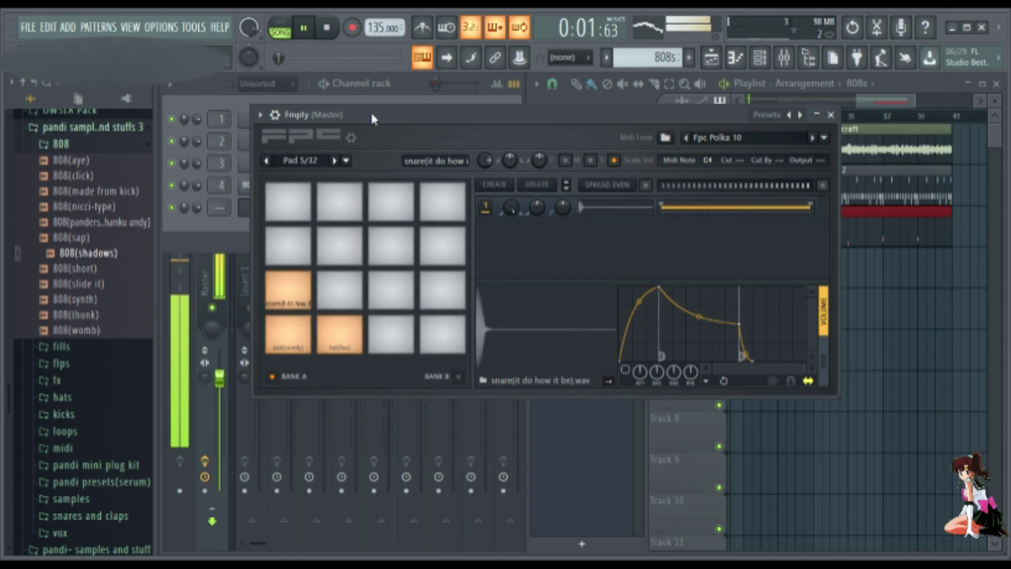
{"action": "left_click", "coordinate": [633, 93]}
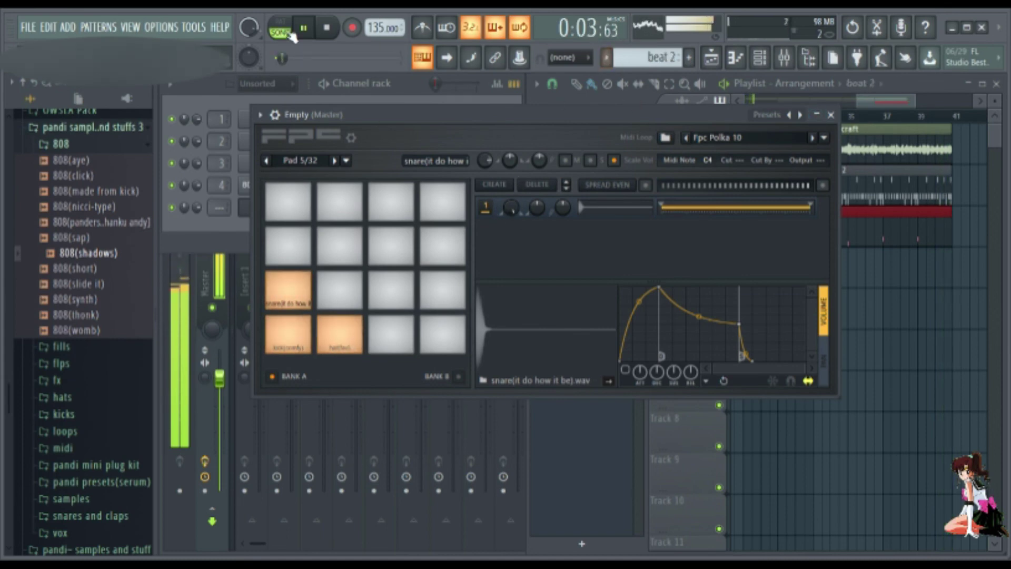
{"action": "left_click", "coordinate": [285, 30]}
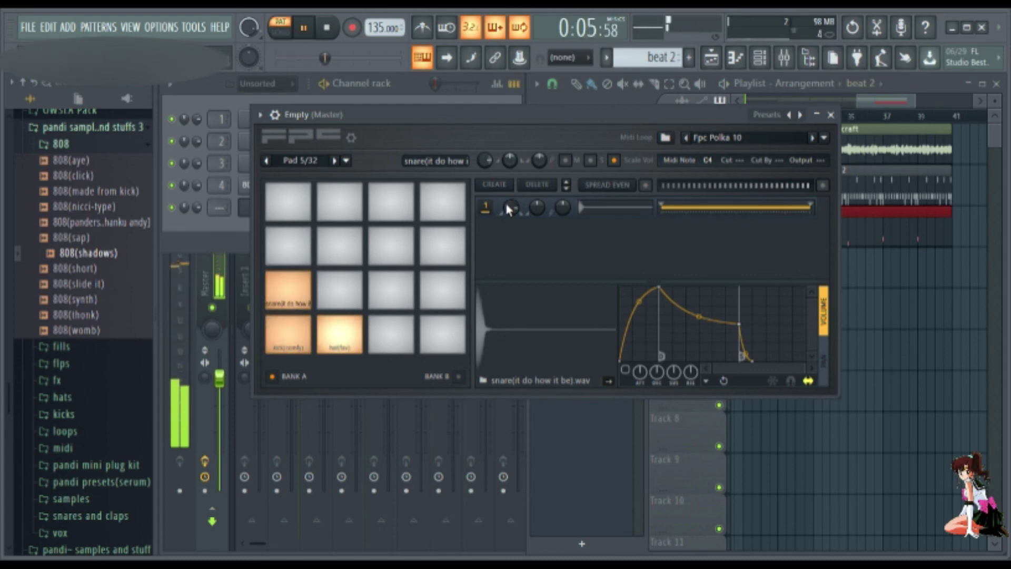
{"action": "left_click", "coordinate": [831, 116]}
{"action": "left_click", "coordinate": [807, 117]}
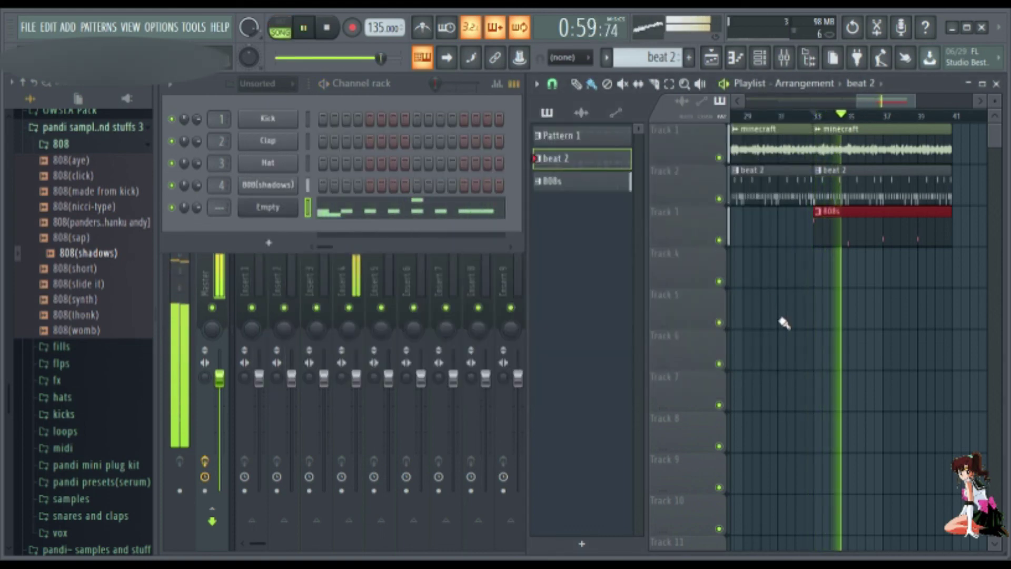
Step: Duplicate the minecraft, beat 2 and 808s clips at bar 33 to bar 41
{"action": "scroll", "coordinate": [801, 326], "scroll_direction": "down", "scroll_amount": 1}
{"action": "scroll", "coordinate": [801, 322], "scroll_direction": "up", "scroll_amount": 1}
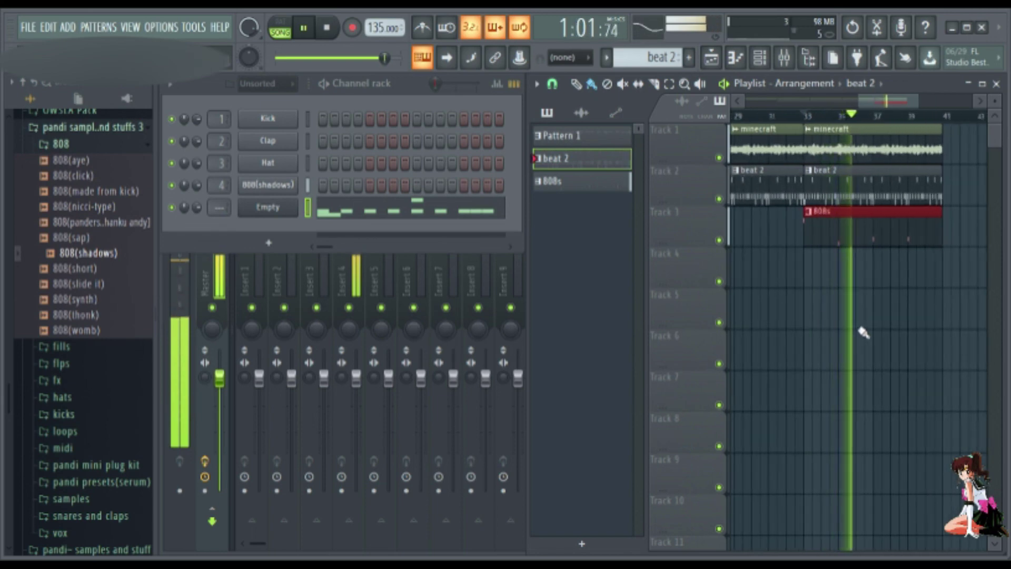
{"action": "left_click_drag", "start_coordinate": [880, 322], "coordinate": [879, 161]}
{"action": "key", "text": "ctrl+b"}
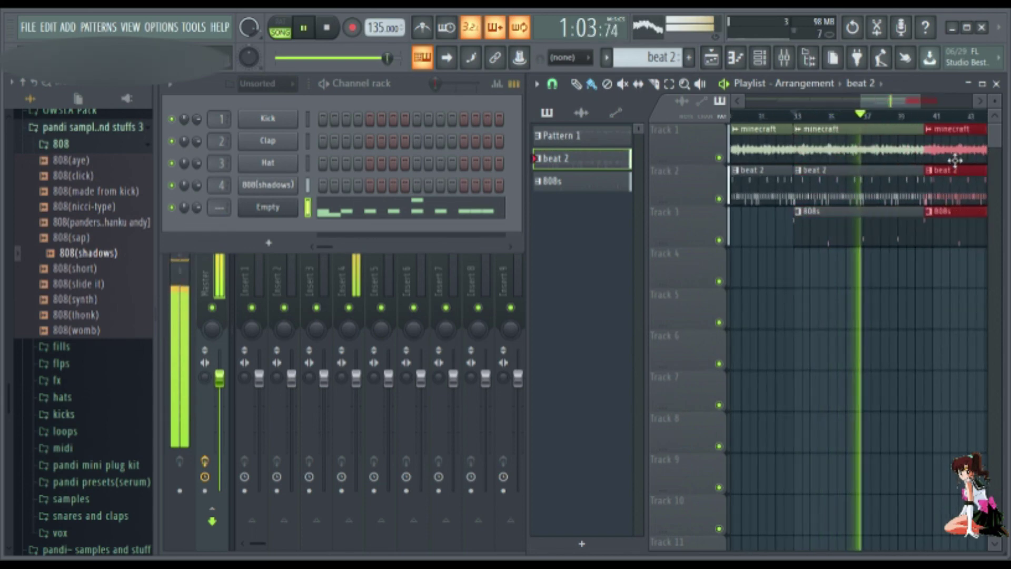
Step: Duplicate the minecraft, beat 2 and 808s clips spanning bars 33 to 48 so the copies start at bar 49
{"action": "scroll", "coordinate": [908, 310], "scroll_direction": "down", "scroll_amount": 1}
{"action": "scroll", "coordinate": [948, 321], "scroll_direction": "up", "scroll_amount": 1}
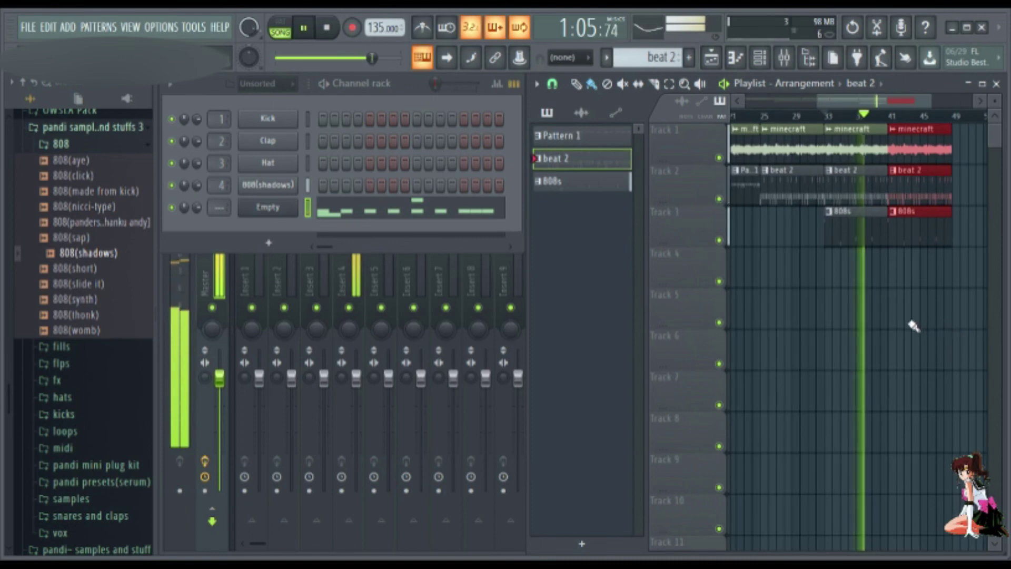
{"action": "left_click_drag", "start_coordinate": [910, 329], "coordinate": [927, 135]}
{"action": "left_click_drag", "start_coordinate": [839, 322], "coordinate": [924, 150]}
{"action": "scroll", "coordinate": [860, 345], "scroll_direction": "down", "scroll_amount": 1}
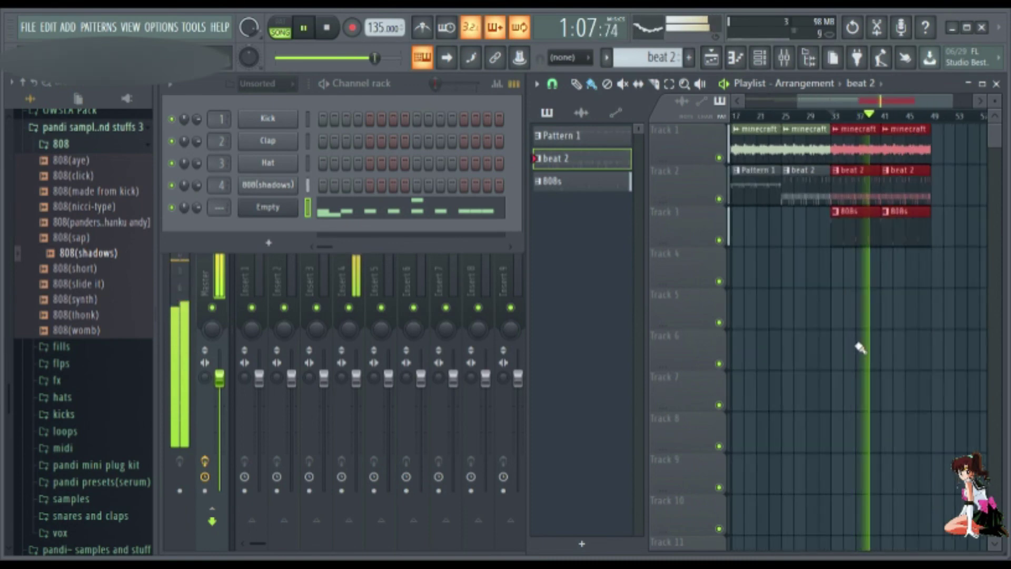
{"action": "left_click_drag", "start_coordinate": [863, 157], "coordinate": [866, 147]}
{"action": "key", "text": "ctrl+b"}
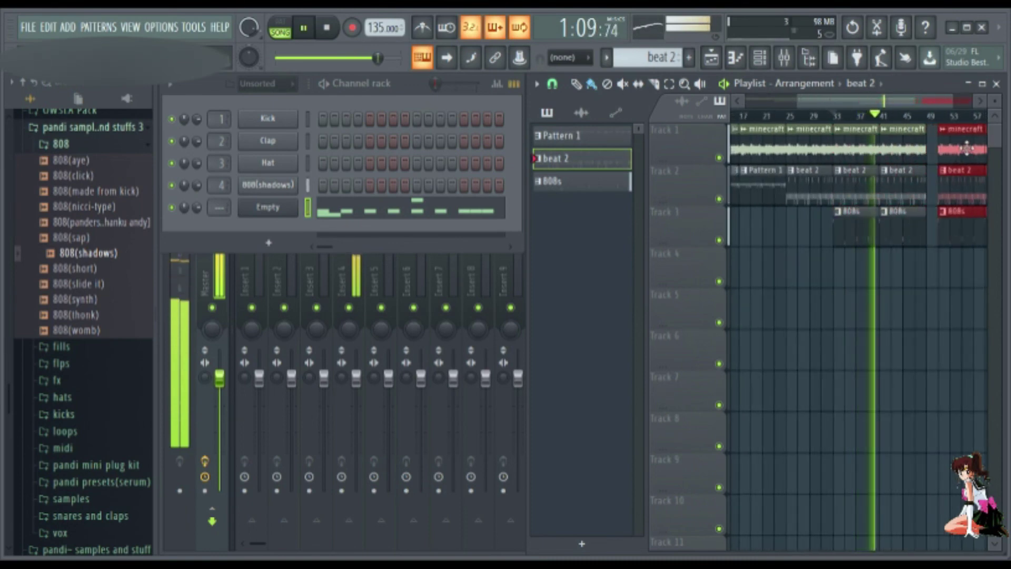
{"action": "scroll", "coordinate": [930, 246], "scroll_direction": "down", "scroll_amount": 1}
{"action": "scroll", "coordinate": [940, 274], "scroll_direction": "up", "scroll_amount": 3}
{"action": "scroll", "coordinate": [939, 280], "scroll_direction": "down", "scroll_amount": 2}
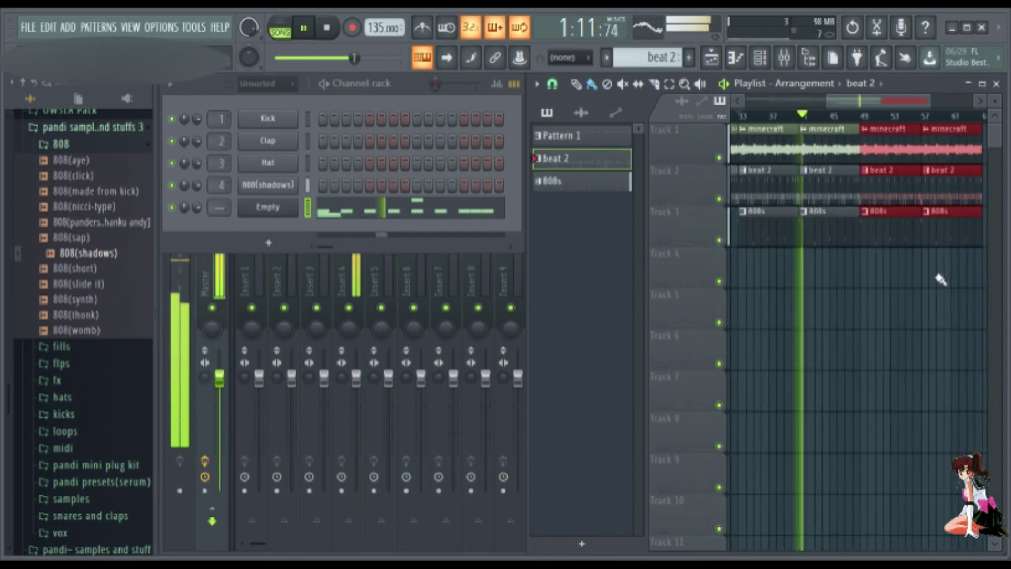